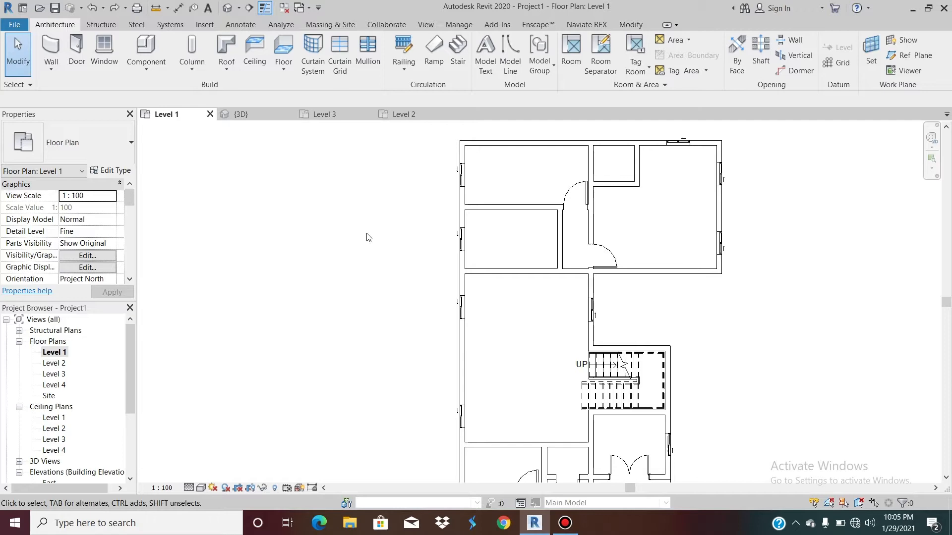
{"action": "scroll", "coordinate": [367, 257], "scroll_direction": "down", "scroll_amount": 2}
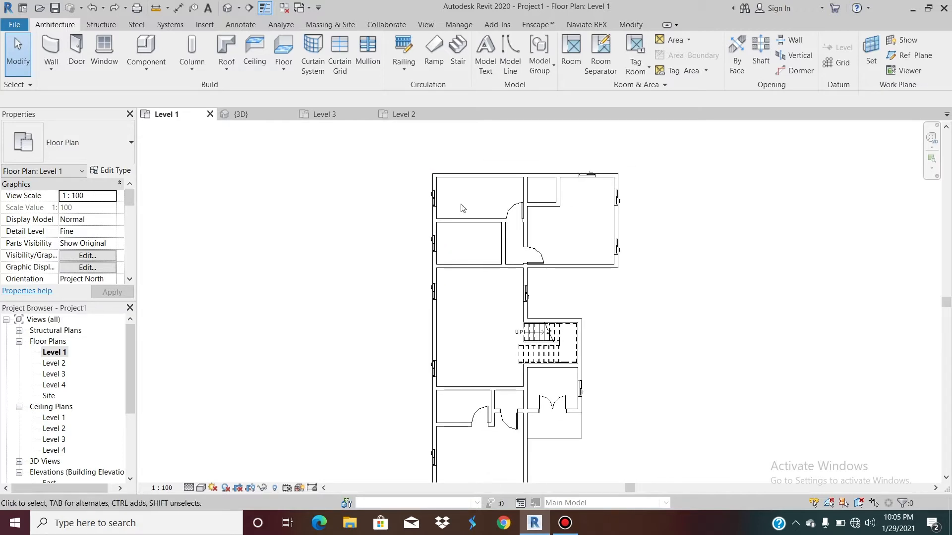
{"action": "scroll", "coordinate": [461, 208], "scroll_direction": "down", "scroll_amount": 2}
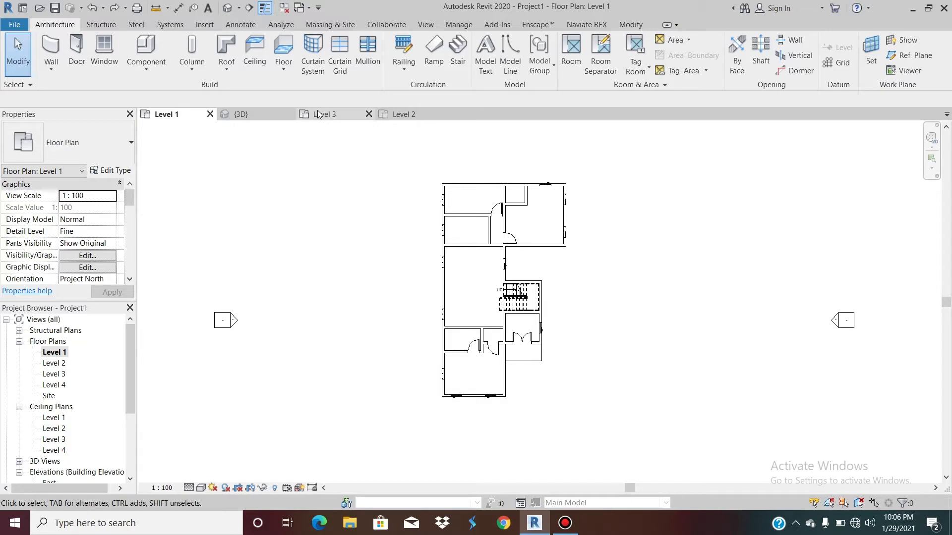
{"action": "scroll", "coordinate": [452, 174], "scroll_direction": "up", "scroll_amount": 2}
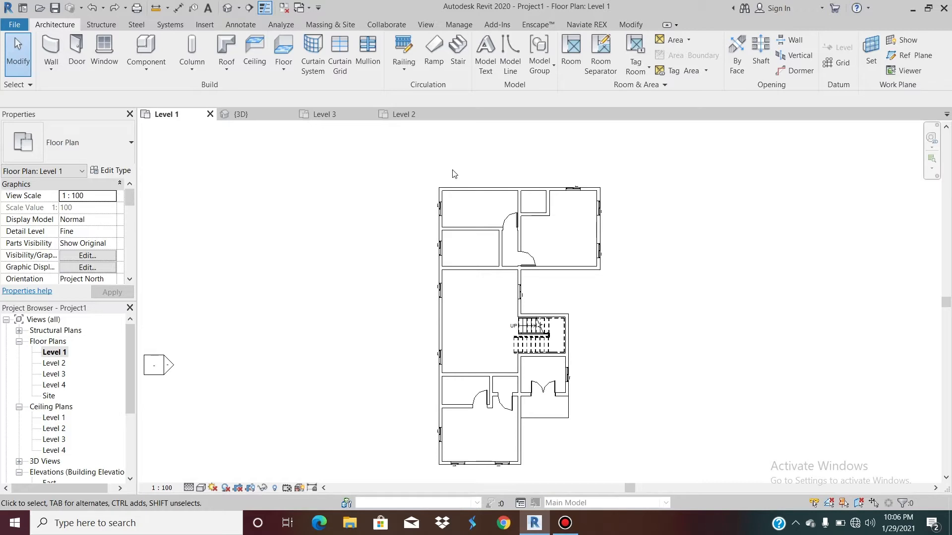
{"action": "scroll", "coordinate": [529, 326], "scroll_direction": "up", "scroll_amount": 3}
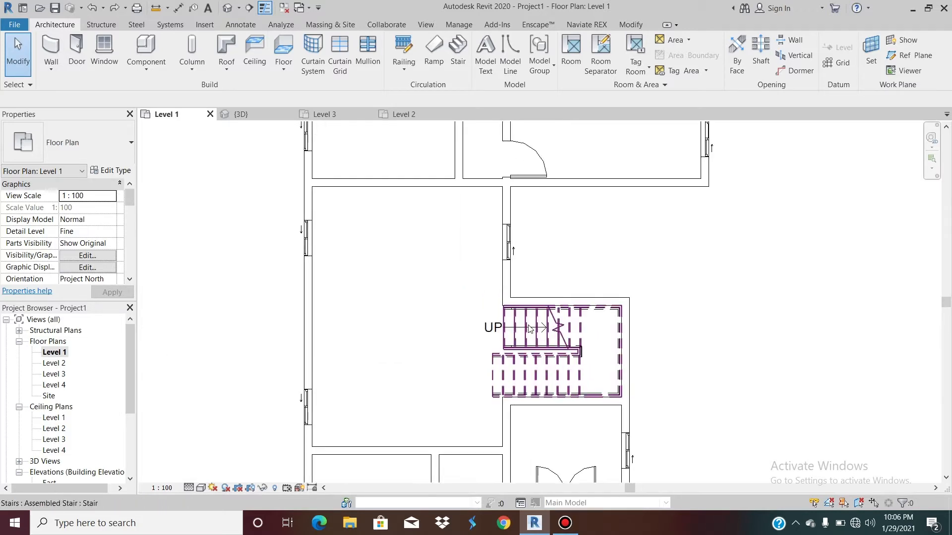
{"action": "scroll", "coordinate": [499, 428], "scroll_direction": "down", "scroll_amount": 3}
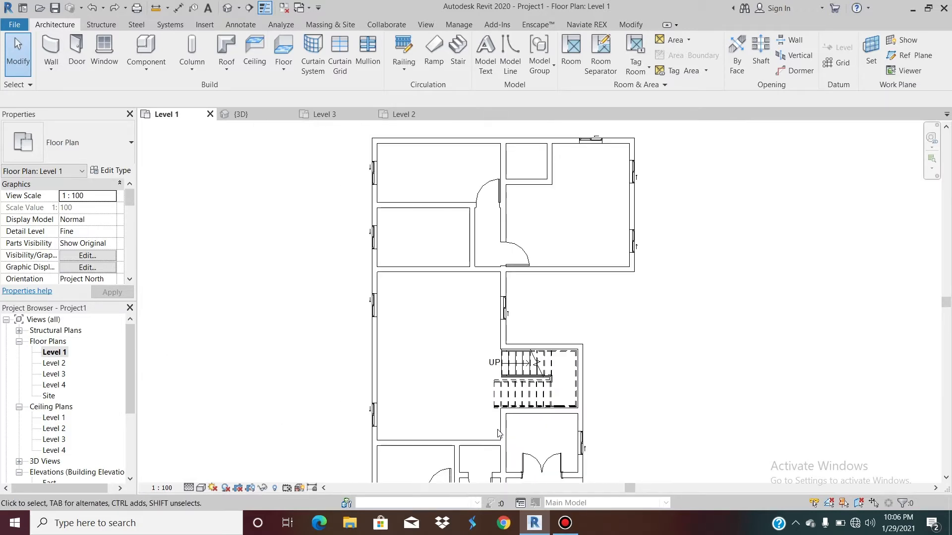
{"action": "scroll", "coordinate": [498, 284], "scroll_direction": "up", "scroll_amount": 3}
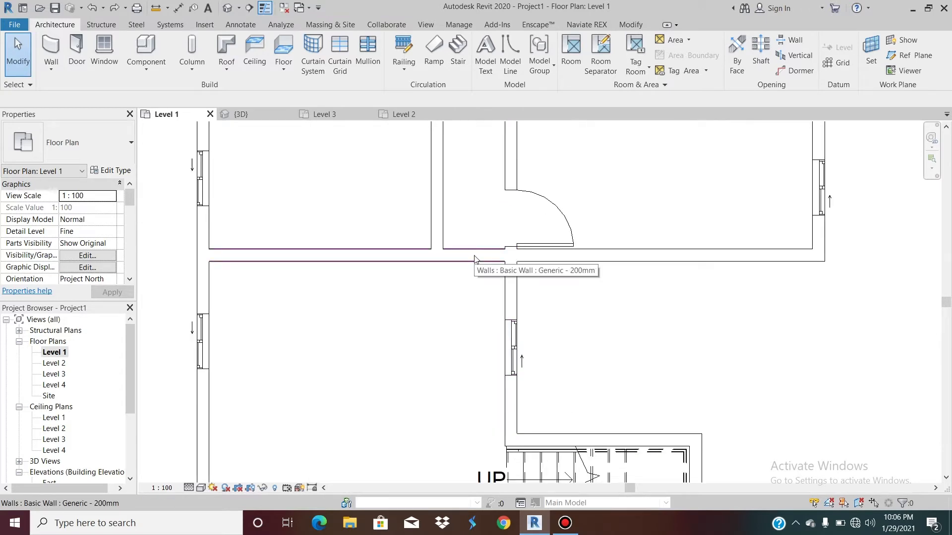
{"action": "scroll", "coordinate": [474, 259], "scroll_direction": "down", "scroll_amount": 2}
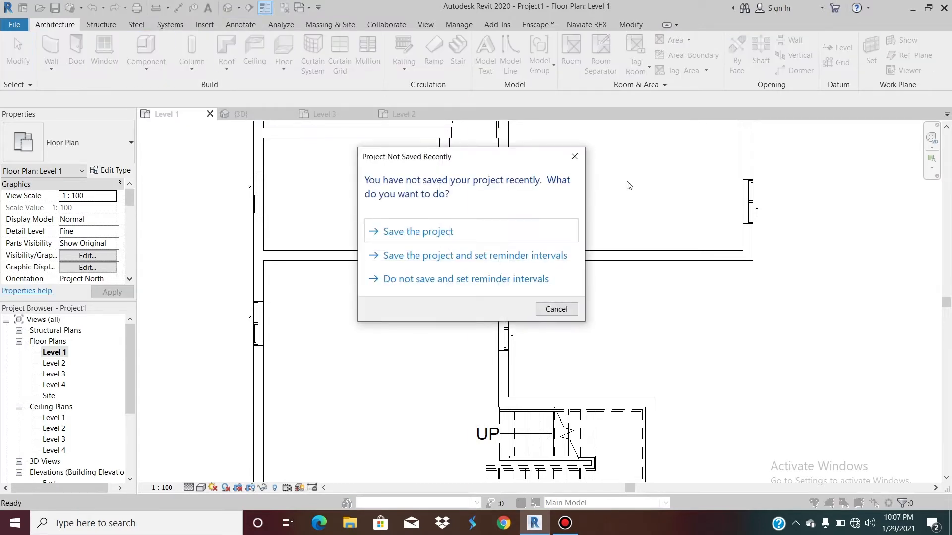
Dismiss the save reminder and load the M_Passage Opening-Elliptical Arch family from the US Metric library's Openings folder
{"action": "left_click", "coordinate": [575, 310]}
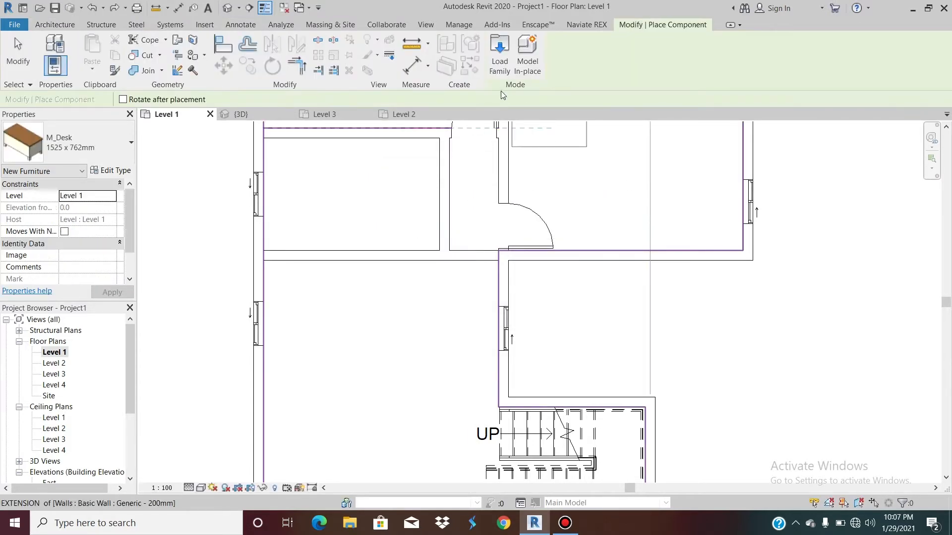
{"action": "left_click", "coordinate": [498, 62]}
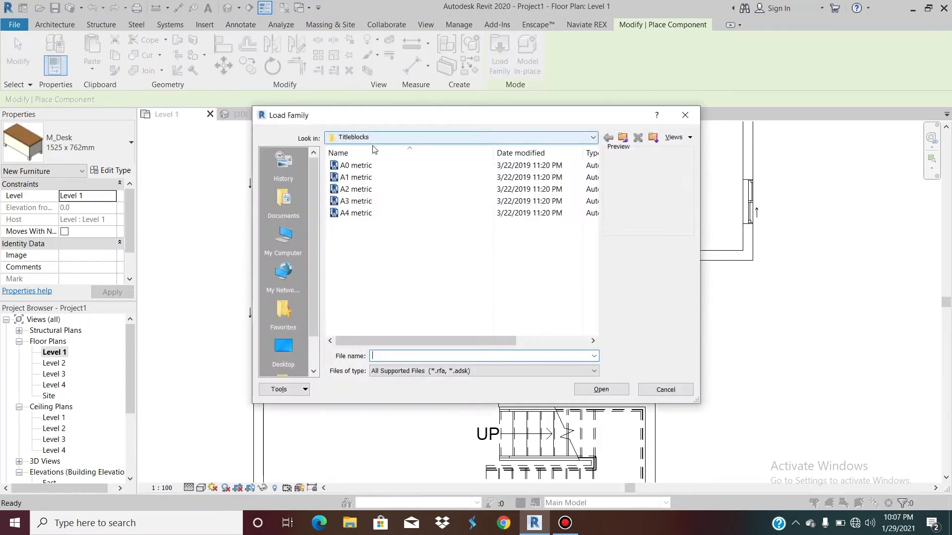
{"action": "left_click", "coordinate": [375, 138]}
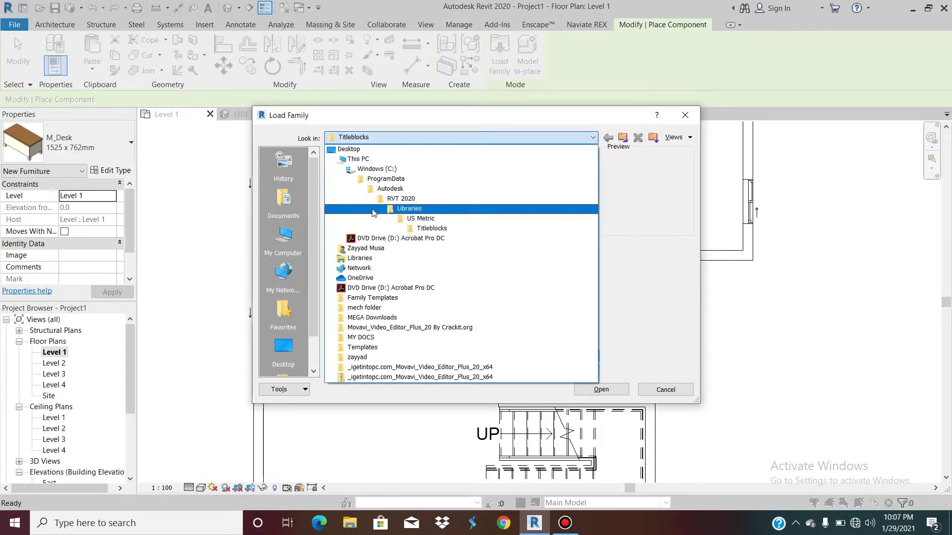
{"action": "left_click", "coordinate": [375, 218]}
{"action": "scroll", "coordinate": [376, 220], "scroll_direction": "down", "scroll_amount": 2}
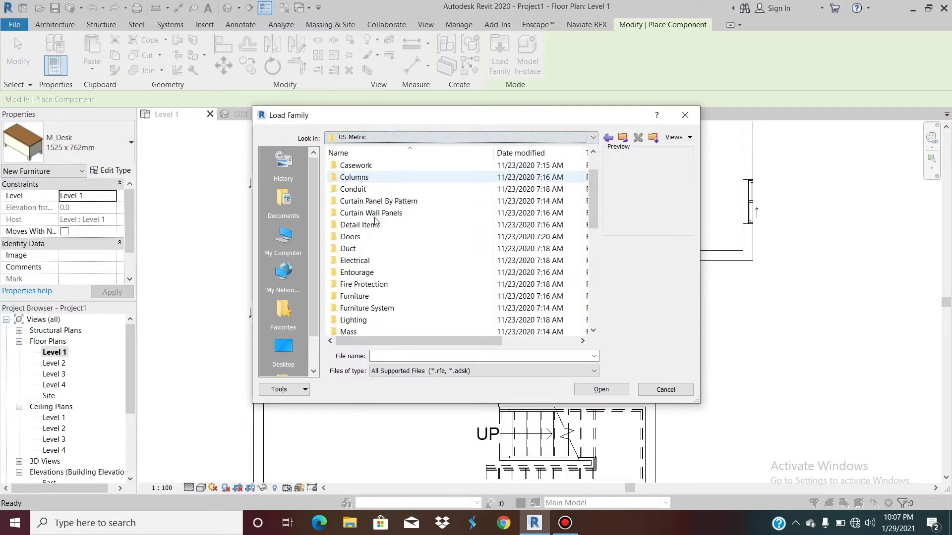
{"action": "left_click", "coordinate": [369, 321]}
{"action": "double_click", "coordinate": [369, 321]}
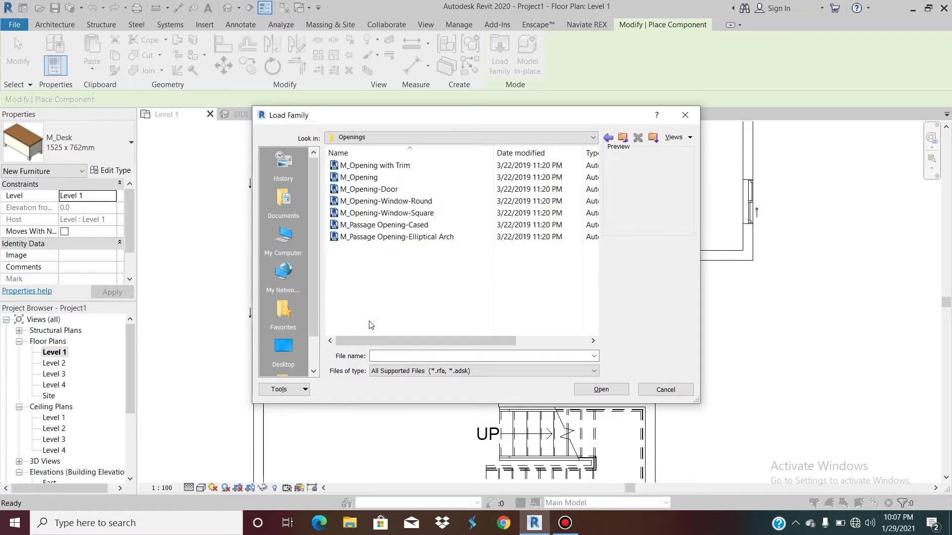
{"action": "left_click", "coordinate": [429, 238]}
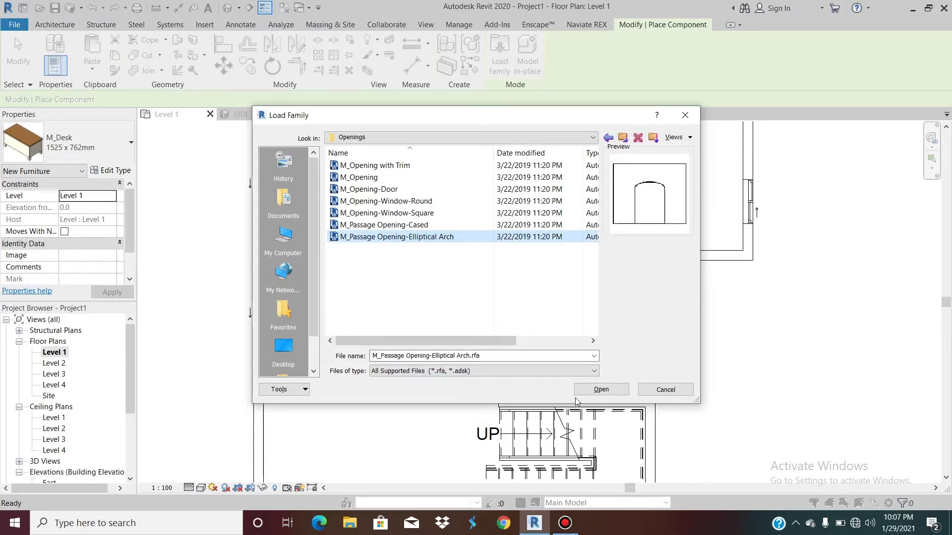
{"action": "left_click", "coordinate": [603, 389]}
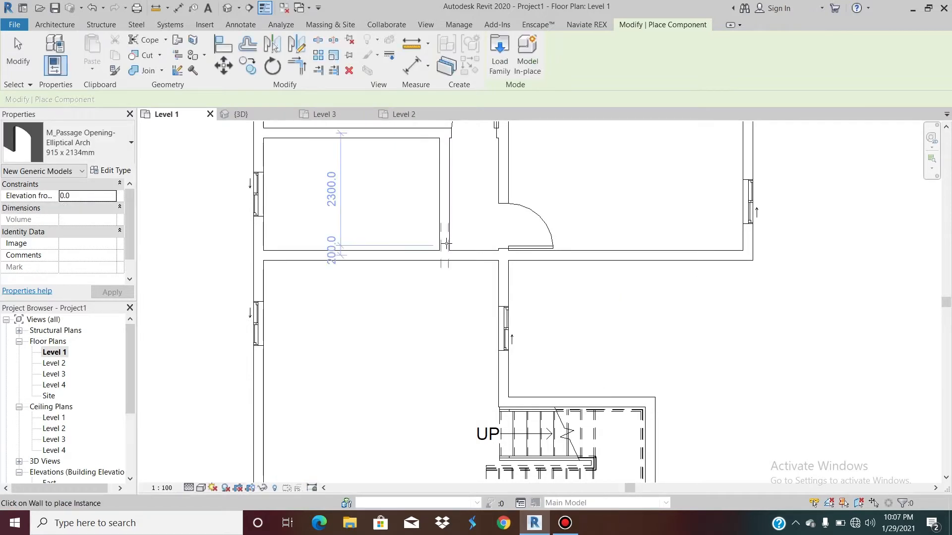
Place 915 x 2134mm elliptical arch openings in the wall closing the upper corridor and at two spots in the wall beside the entrance lobby
{"action": "scroll", "coordinate": [475, 259], "scroll_direction": "up", "scroll_amount": 2}
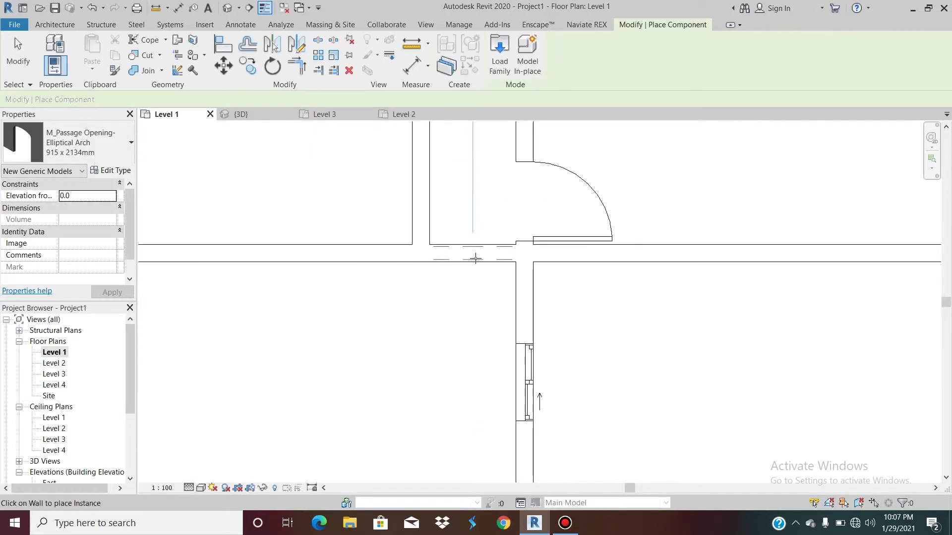
{"action": "scroll", "coordinate": [449, 211], "scroll_direction": "down", "scroll_amount": 4}
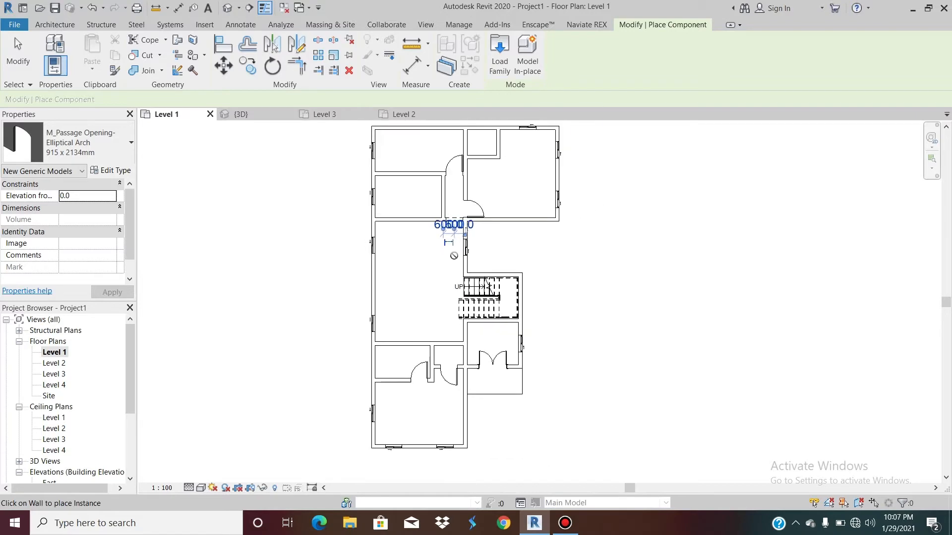
{"action": "scroll", "coordinate": [468, 284], "scroll_direction": "up", "scroll_amount": 3}
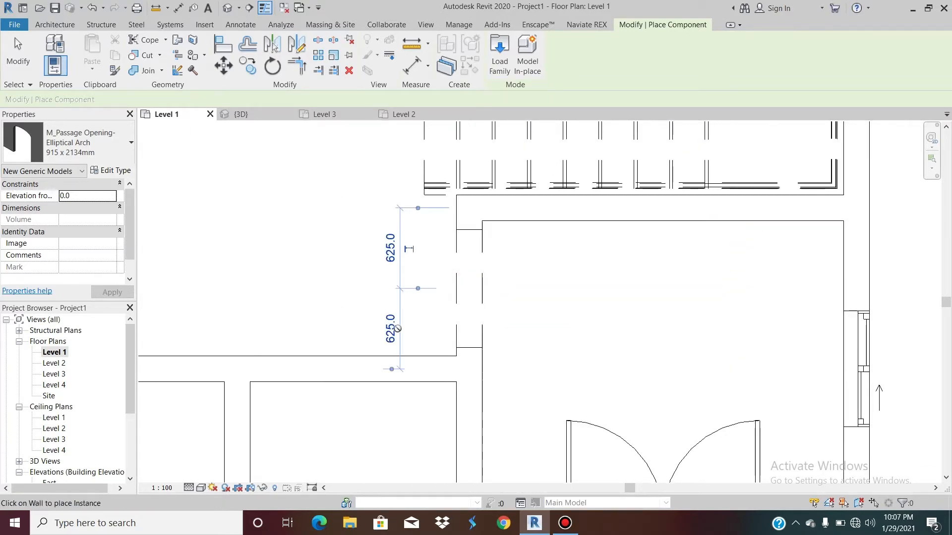
{"action": "scroll", "coordinate": [403, 330], "scroll_direction": "down", "scroll_amount": 3}
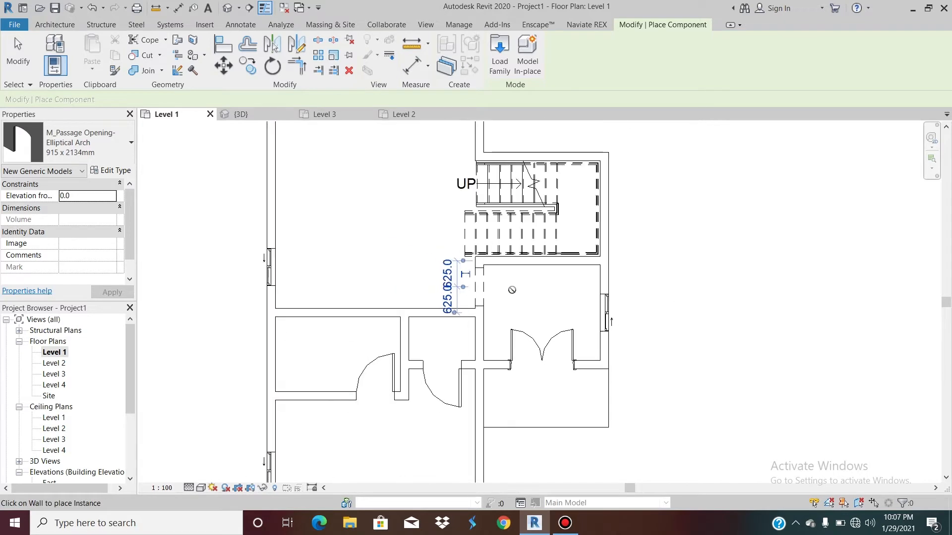
{"action": "scroll", "coordinate": [498, 368], "scroll_direction": "up", "scroll_amount": 5}
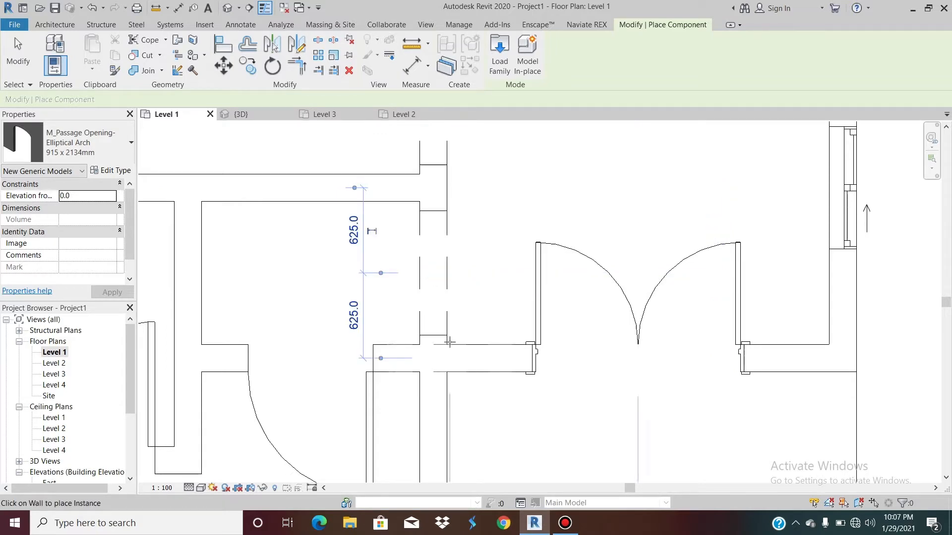
{"action": "key", "text": "Escape"}
{"action": "key", "text": "Escape"}
{"action": "scroll", "coordinate": [457, 323], "scroll_direction": "down", "scroll_amount": 6}
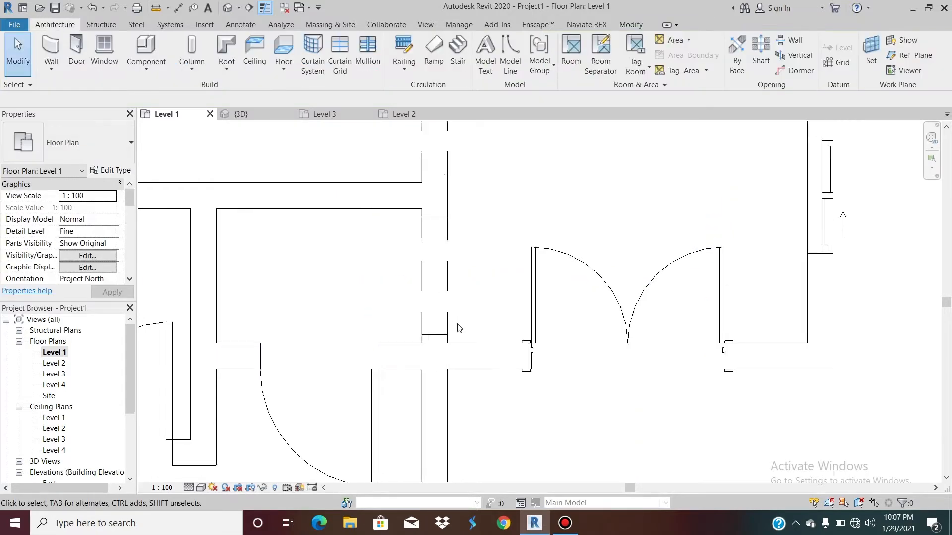
Draw a horizontal grid line from the centreline of the building's upper-left wall corner outward past the left exterior wall
{"action": "scroll", "coordinate": [551, 375], "scroll_direction": "down", "scroll_amount": 3}
{"action": "scroll", "coordinate": [451, 195], "scroll_direction": "up", "scroll_amount": 6}
{"action": "scroll", "coordinate": [427, 259], "scroll_direction": "down", "scroll_amount": 4}
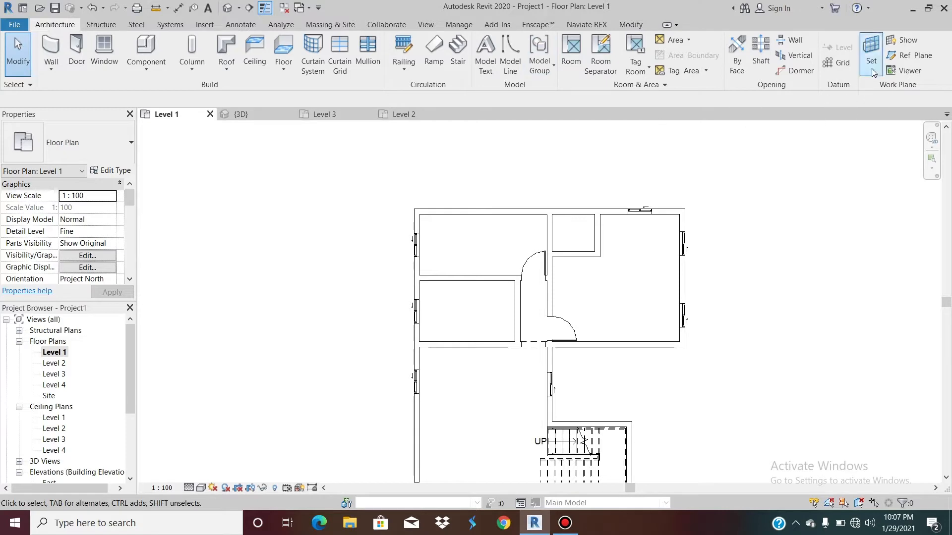
{"action": "left_click", "coordinate": [839, 65]}
{"action": "scroll", "coordinate": [621, 185], "scroll_direction": "down", "scroll_amount": 2}
{"action": "scroll", "coordinate": [527, 194], "scroll_direction": "up", "scroll_amount": 3}
{"action": "scroll", "coordinate": [454, 211], "scroll_direction": "up", "scroll_amount": 3}
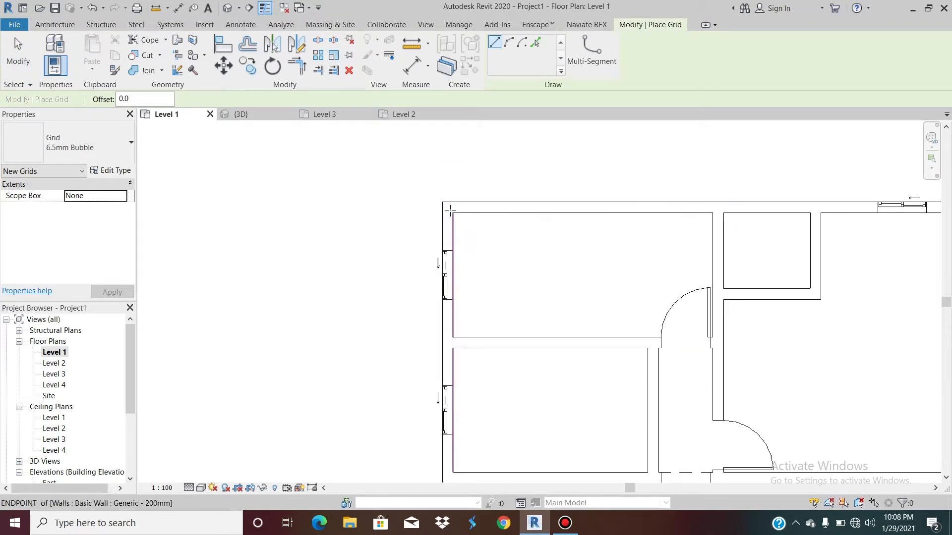
{"action": "left_click", "coordinate": [448, 208]}
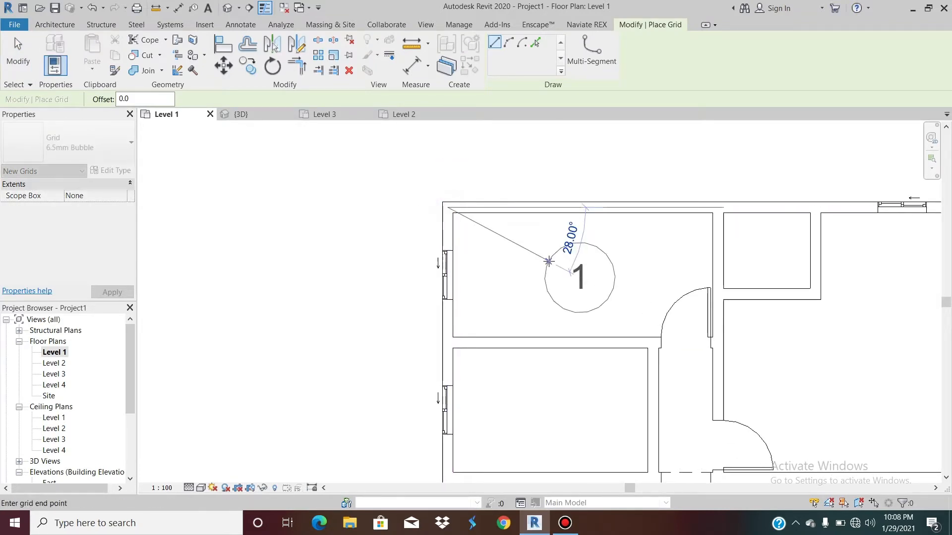
{"action": "scroll", "coordinate": [548, 261], "scroll_direction": "down", "scroll_amount": 3}
{"action": "scroll", "coordinate": [419, 219], "scroll_direction": "down", "scroll_amount": 2}
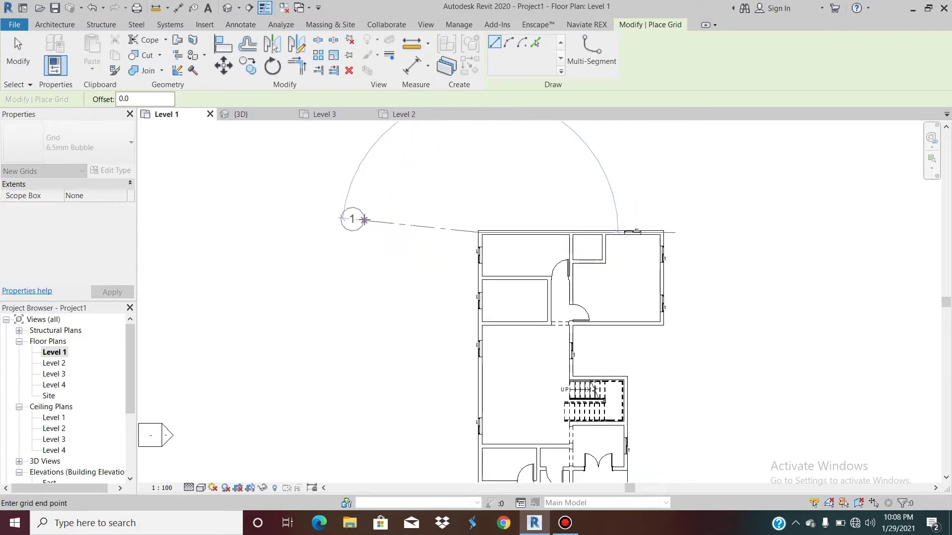
{"action": "scroll", "coordinate": [405, 228], "scroll_direction": "up", "scroll_amount": 2}
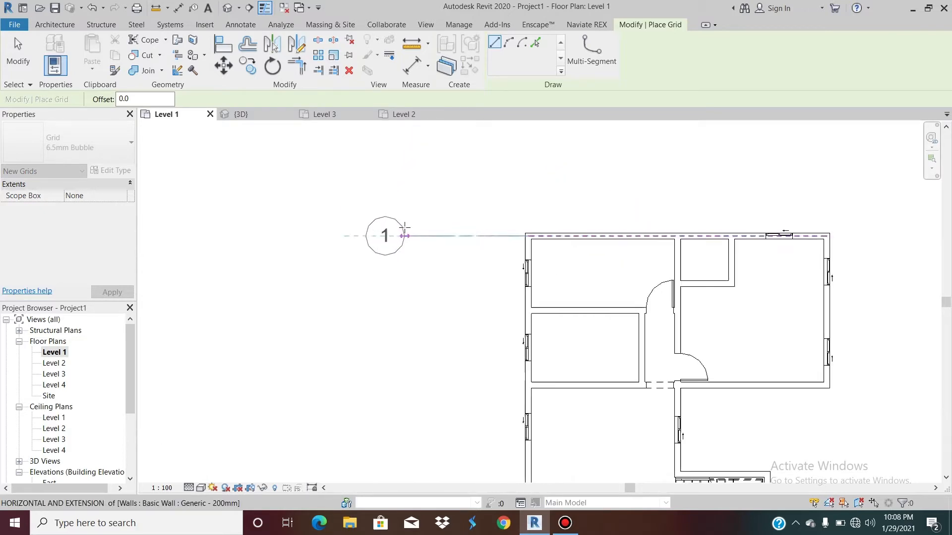
{"action": "scroll", "coordinate": [405, 228], "scroll_direction": "up", "scroll_amount": 1}
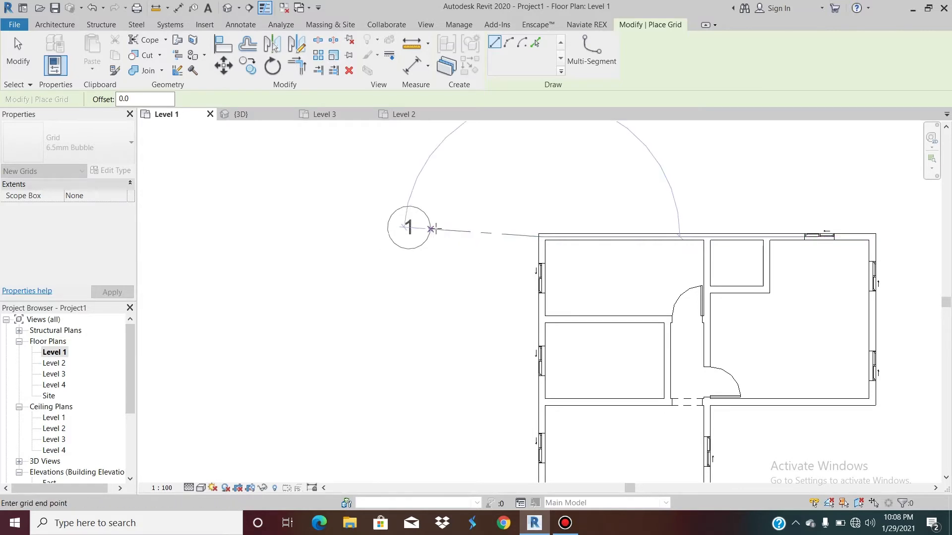
{"action": "left_click", "coordinate": [435, 237]}
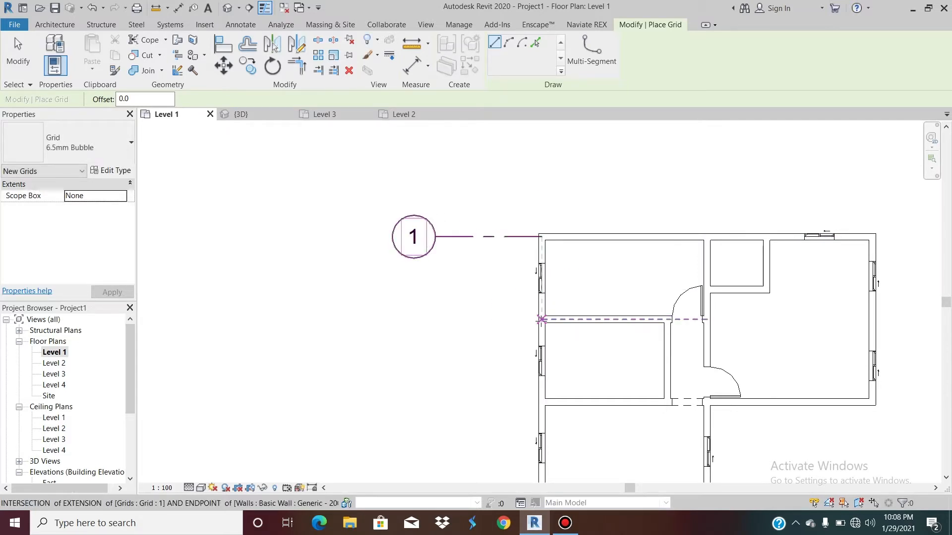
Draw two more horizontal grid lines outward from the left exterior wall at the next two cross walls, with bubbles aligned to the first
{"action": "left_click", "coordinate": [540, 319]}
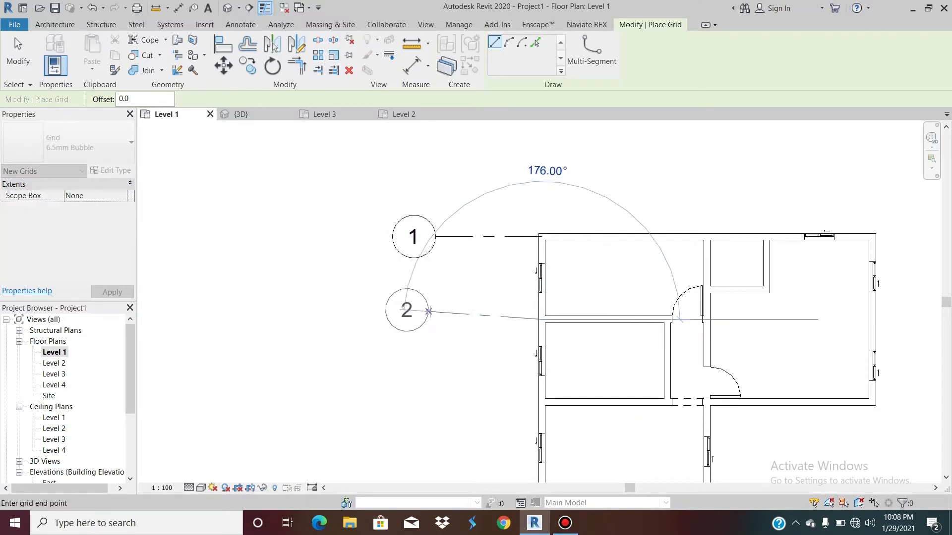
{"action": "left_click", "coordinate": [435, 319]}
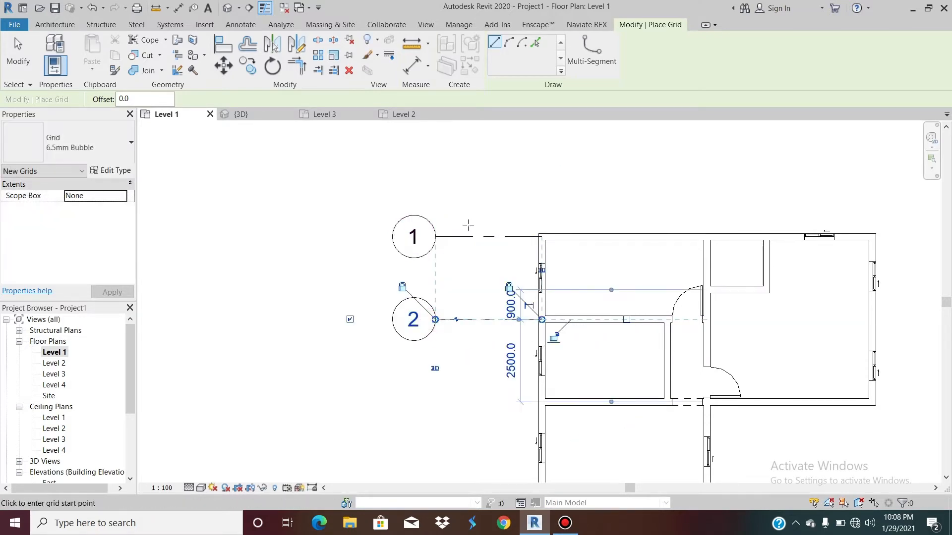
{"action": "scroll", "coordinate": [468, 225], "scroll_direction": "down", "scroll_amount": 2}
{"action": "scroll", "coordinate": [500, 388], "scroll_direction": "up", "scroll_amount": 2}
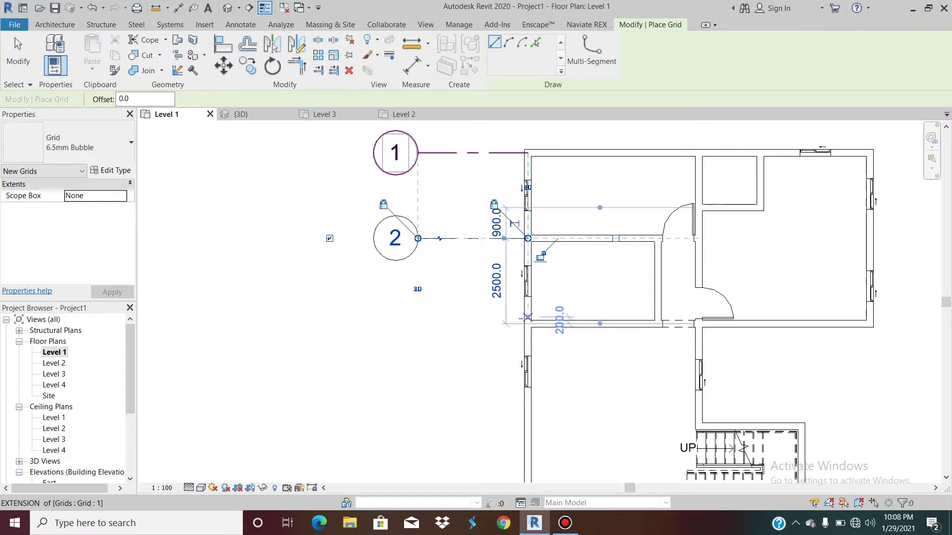
{"action": "scroll", "coordinate": [527, 324], "scroll_direction": "up", "scroll_amount": 1}
{"action": "left_click", "coordinate": [528, 325]}
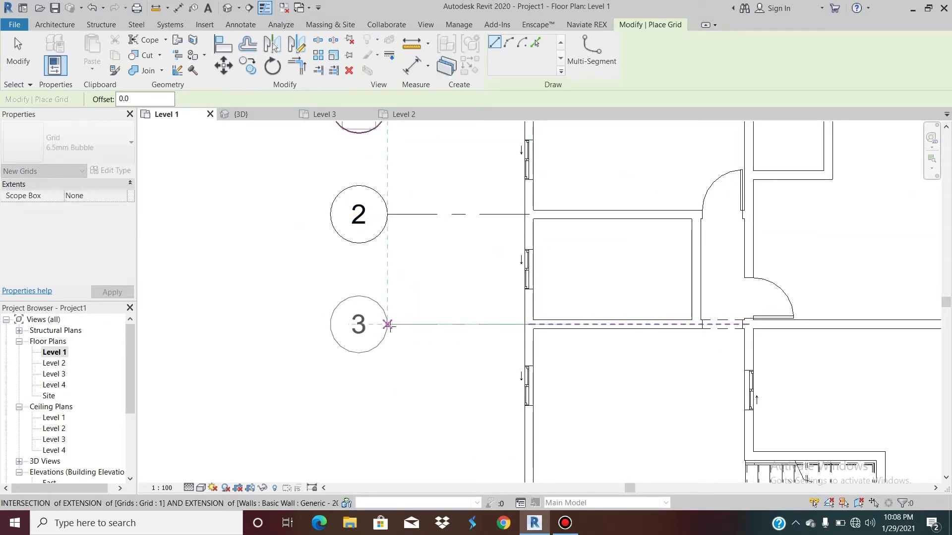
{"action": "left_click", "coordinate": [381, 325]}
Draw a horizontal grid line from the centreline corner of the stairwell's upper wall past the left exterior wall, with its bubble aligned to the others
{"action": "scroll", "coordinate": [429, 238], "scroll_direction": "down", "scroll_amount": 2}
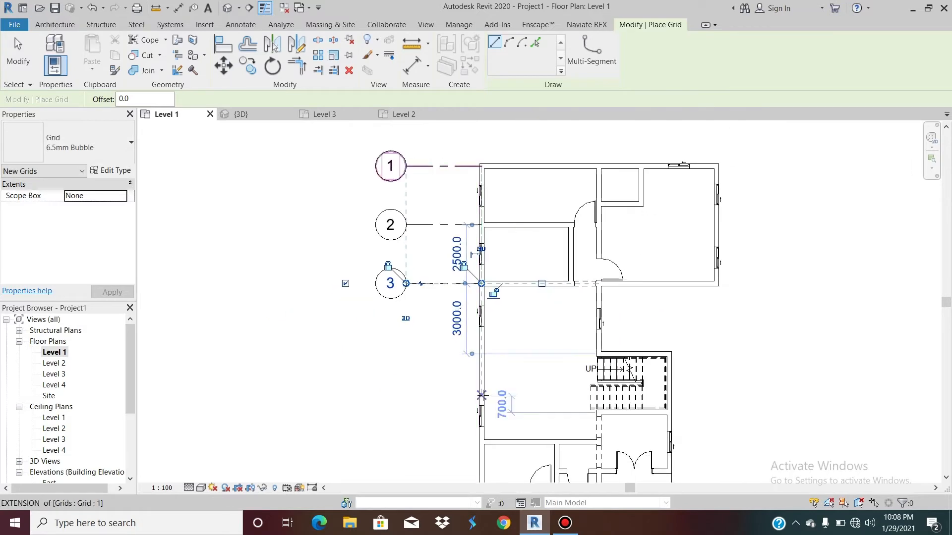
{"action": "scroll", "coordinate": [584, 355], "scroll_direction": "up", "scroll_amount": 2}
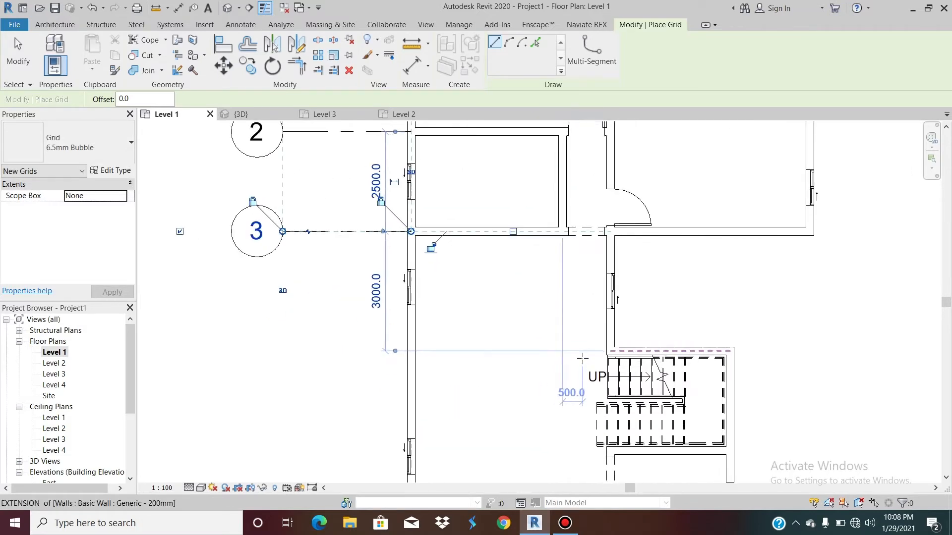
{"action": "scroll", "coordinate": [590, 357], "scroll_direction": "up", "scroll_amount": 2}
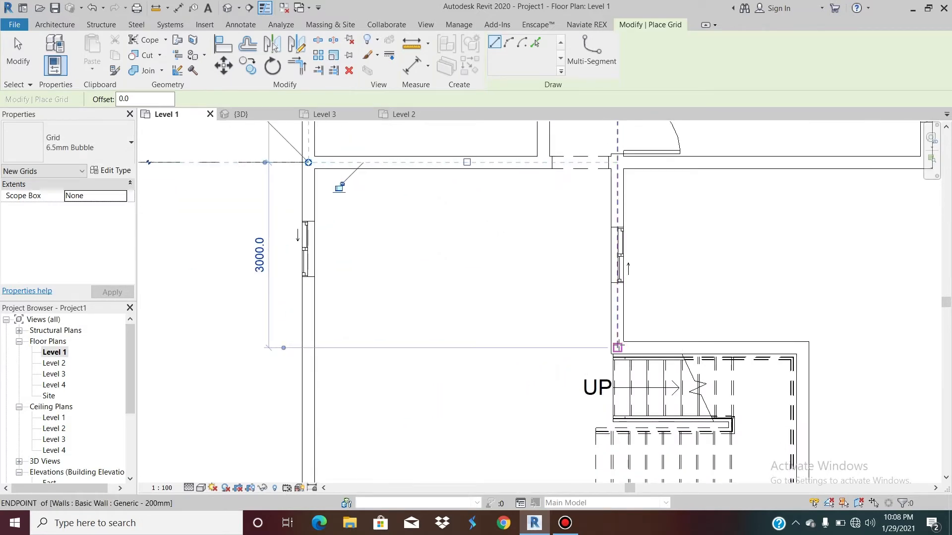
{"action": "left_click", "coordinate": [617, 347]}
{"action": "scroll", "coordinate": [617, 347], "scroll_direction": "down", "scroll_amount": 2}
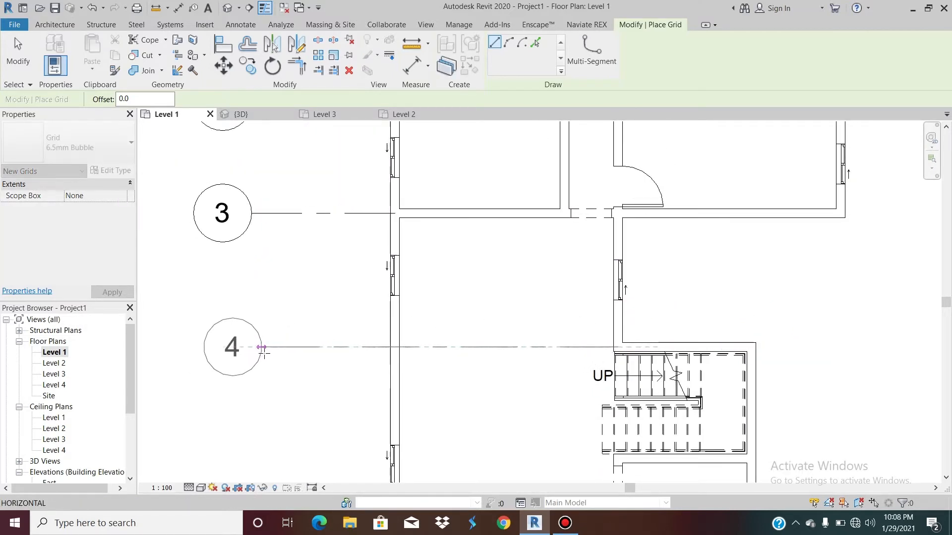
{"action": "left_click", "coordinate": [251, 347]}
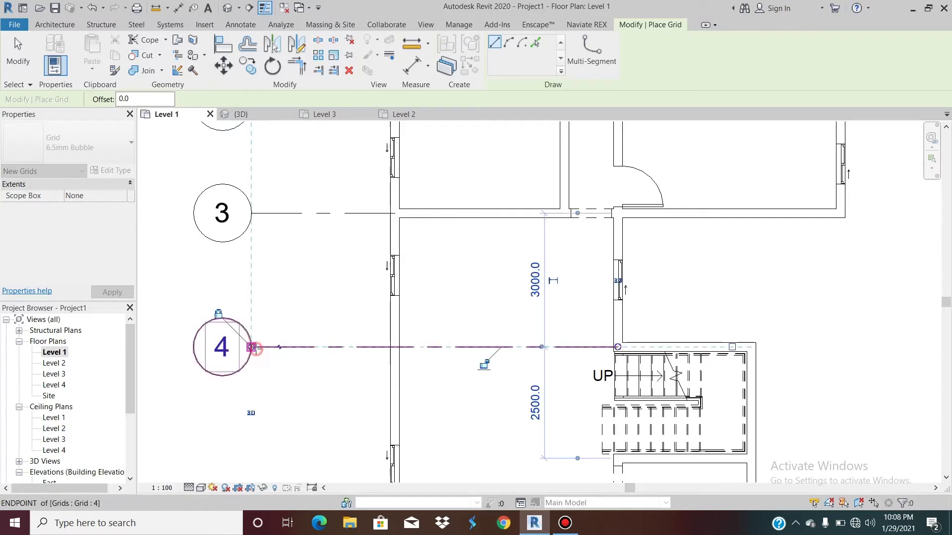
Draw a horizontal grid line from the wall between the stairs and entrance lobby past the left exterior wall, aligned with the bubbles above
{"action": "scroll", "coordinate": [417, 257], "scroll_direction": "down", "scroll_amount": 2}
{"action": "scroll", "coordinate": [468, 272], "scroll_direction": "down", "scroll_amount": 2}
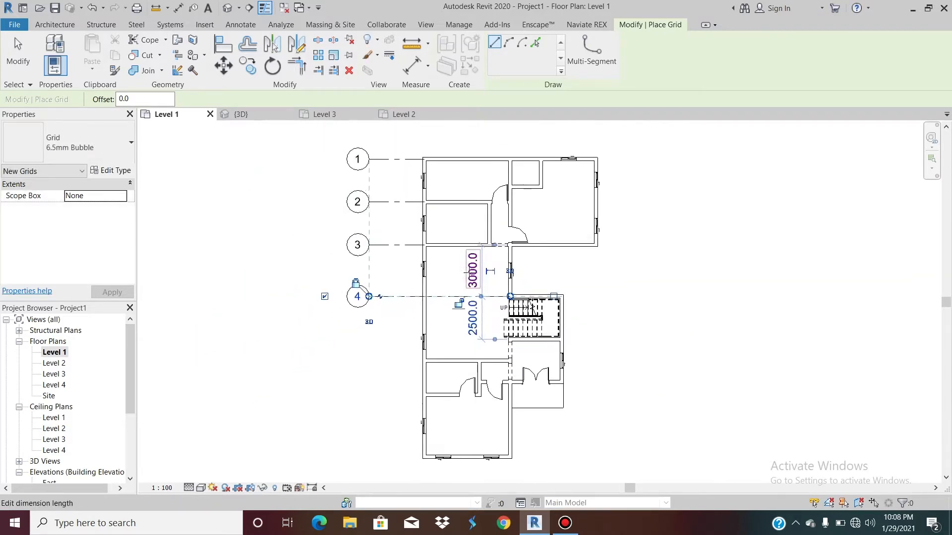
{"action": "scroll", "coordinate": [436, 308], "scroll_direction": "up", "scroll_amount": 4}
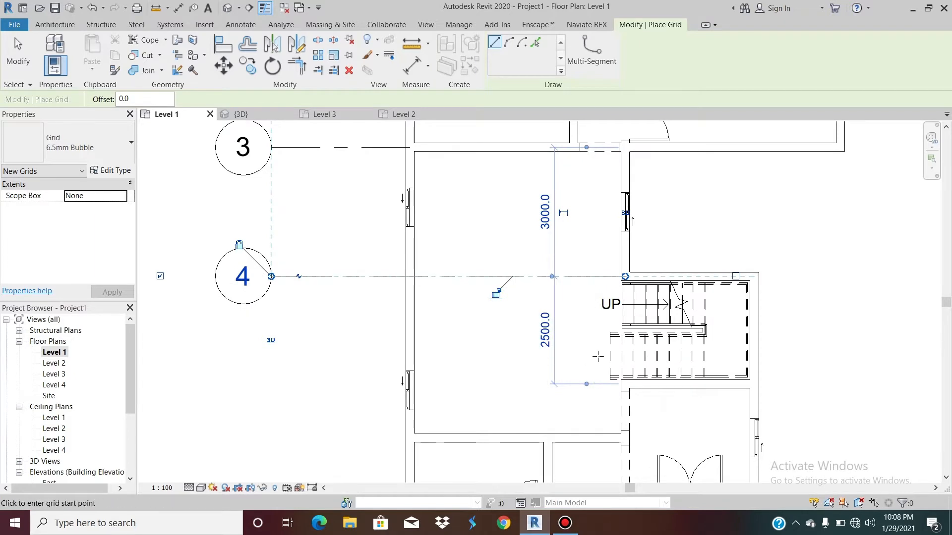
{"action": "scroll", "coordinate": [598, 357], "scroll_direction": "up", "scroll_amount": 2}
{"action": "scroll", "coordinate": [650, 407], "scroll_direction": "up", "scroll_amount": 2}
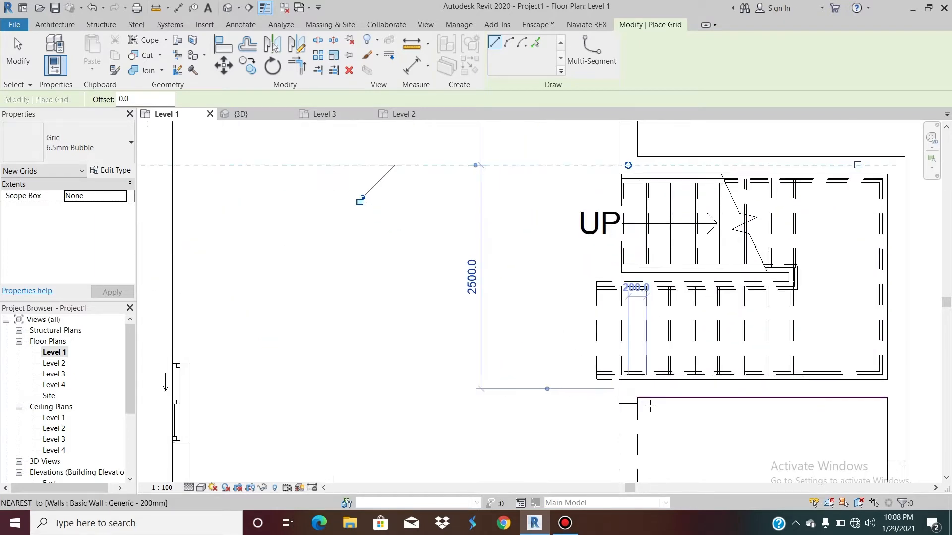
{"action": "left_click", "coordinate": [628, 389]}
{"action": "scroll", "coordinate": [628, 388], "scroll_direction": "down", "scroll_amount": 3}
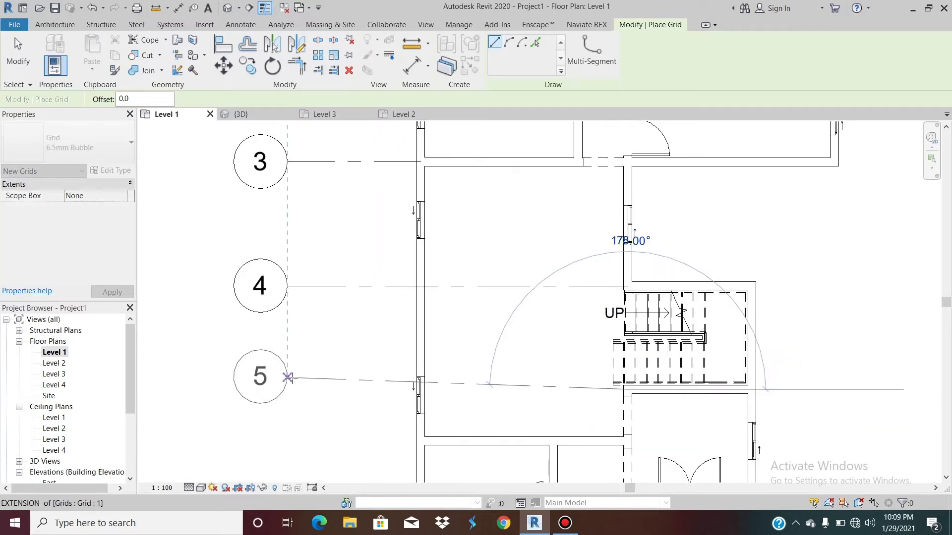
{"action": "left_click", "coordinate": [277, 389]}
Draw a horizontal grid line outward from the left exterior wall at the cross wall closing the large room's lower side, bubble aligned
{"action": "scroll", "coordinate": [454, 322], "scroll_direction": "down", "scroll_amount": 2}
{"action": "scroll", "coordinate": [453, 322], "scroll_direction": "down", "scroll_amount": 2}
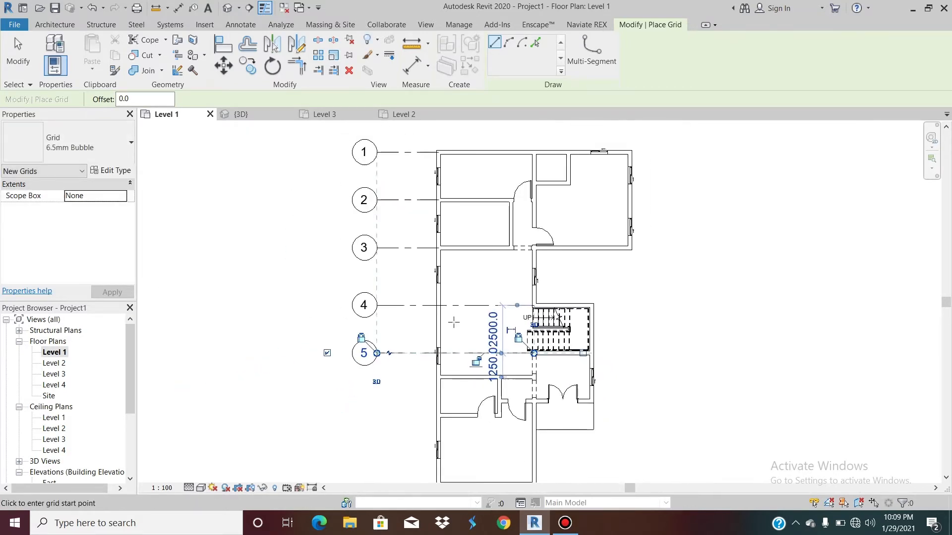
{"action": "scroll", "coordinate": [449, 367], "scroll_direction": "up", "scroll_amount": 4}
{"action": "scroll", "coordinate": [448, 370], "scroll_direction": "up", "scroll_amount": 1}
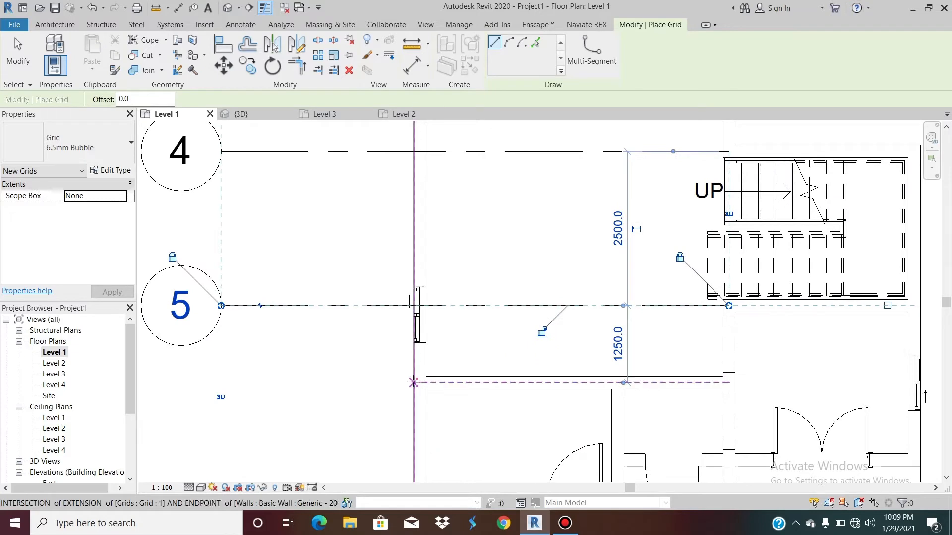
{"action": "left_click", "coordinate": [421, 383]}
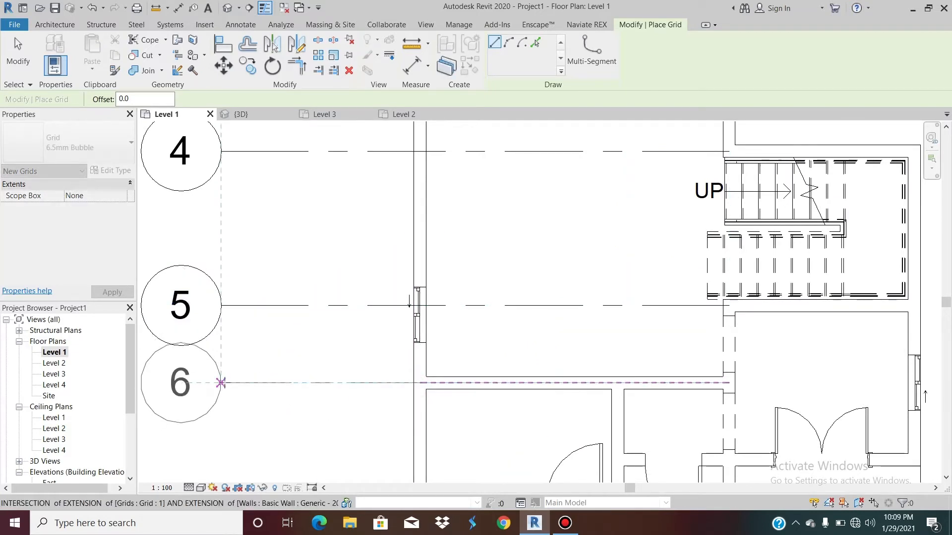
{"action": "left_click", "coordinate": [221, 383]}
Draw two aligned horizontal grid lines to the left, one in line with the double-door entrance wall and one at the lower-left room's upper wall
{"action": "scroll", "coordinate": [461, 253], "scroll_direction": "down", "scroll_amount": 2}
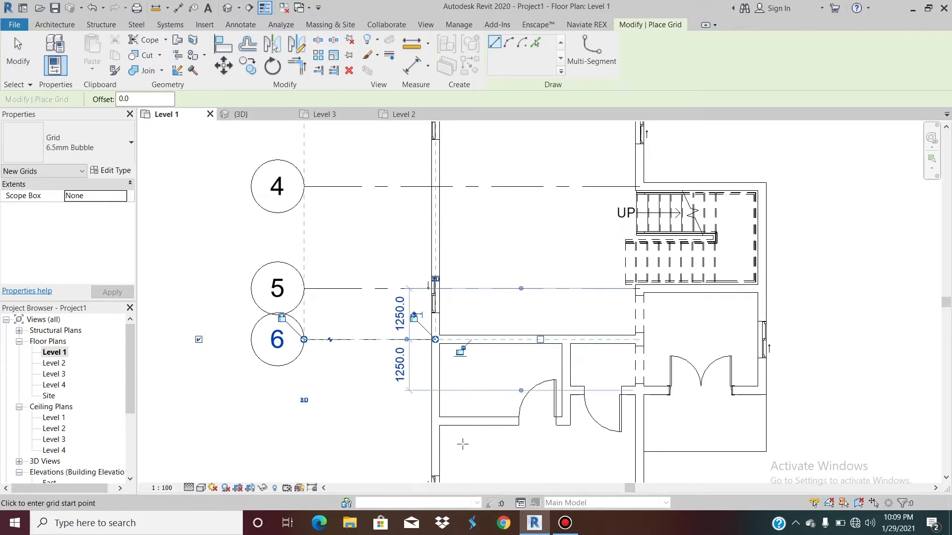
{"action": "scroll", "coordinate": [578, 429], "scroll_direction": "up", "scroll_amount": 2}
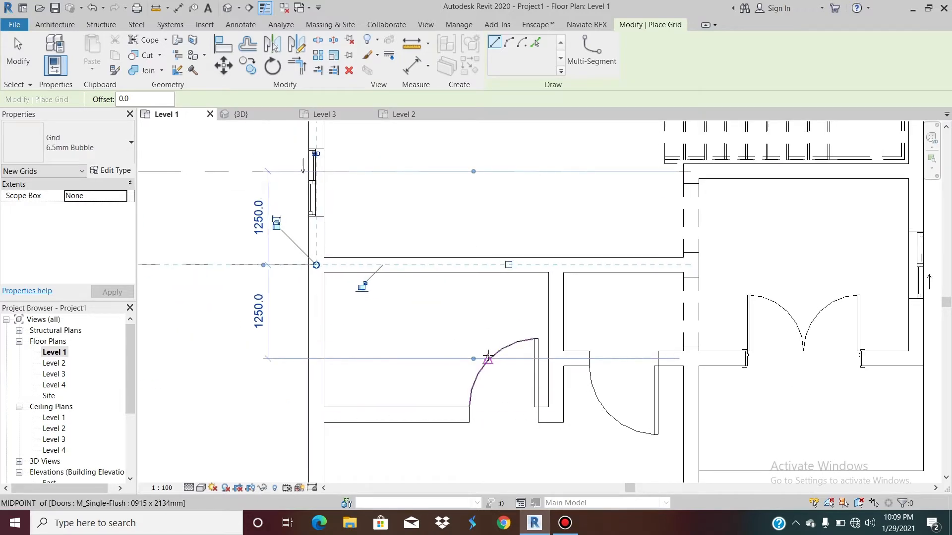
{"action": "left_click", "coordinate": [684, 358]}
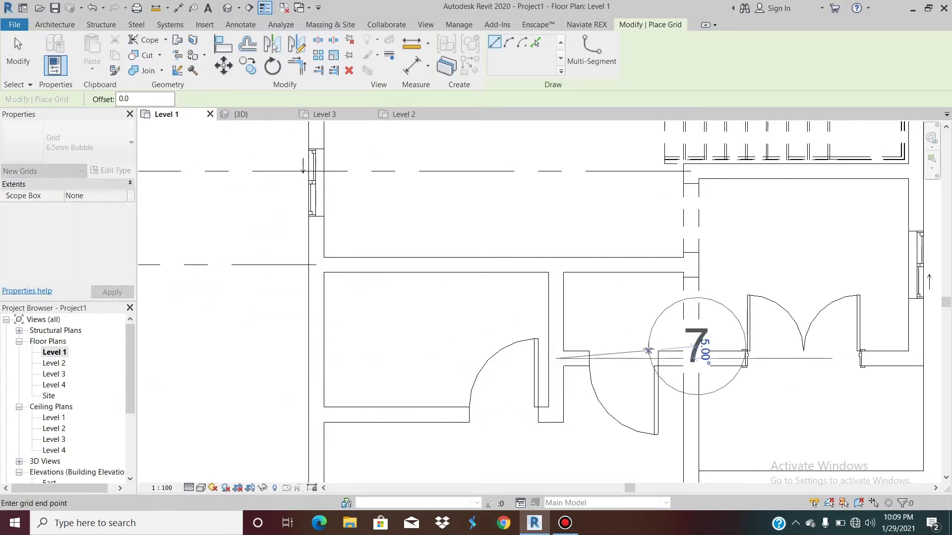
{"action": "scroll", "coordinate": [687, 342], "scroll_direction": "down", "scroll_amount": 2}
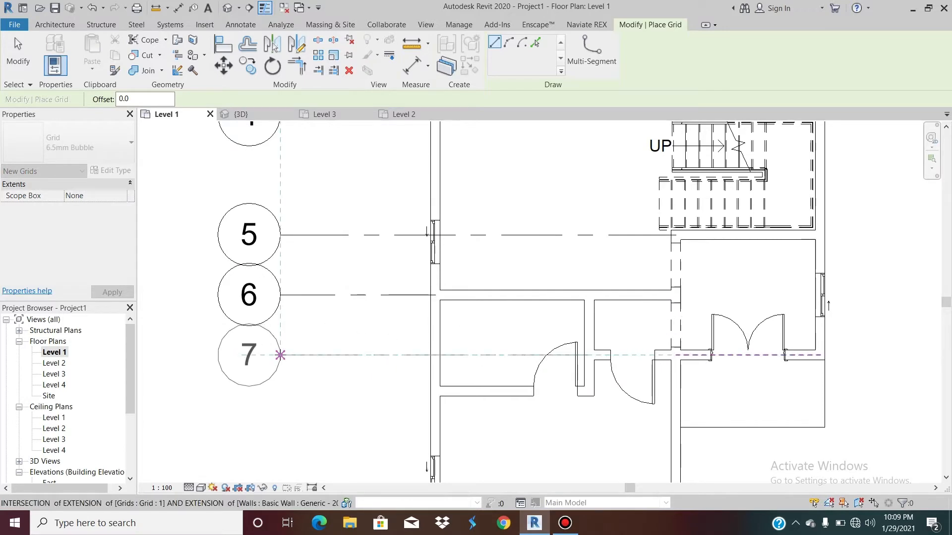
{"action": "left_click", "coordinate": [280, 355]}
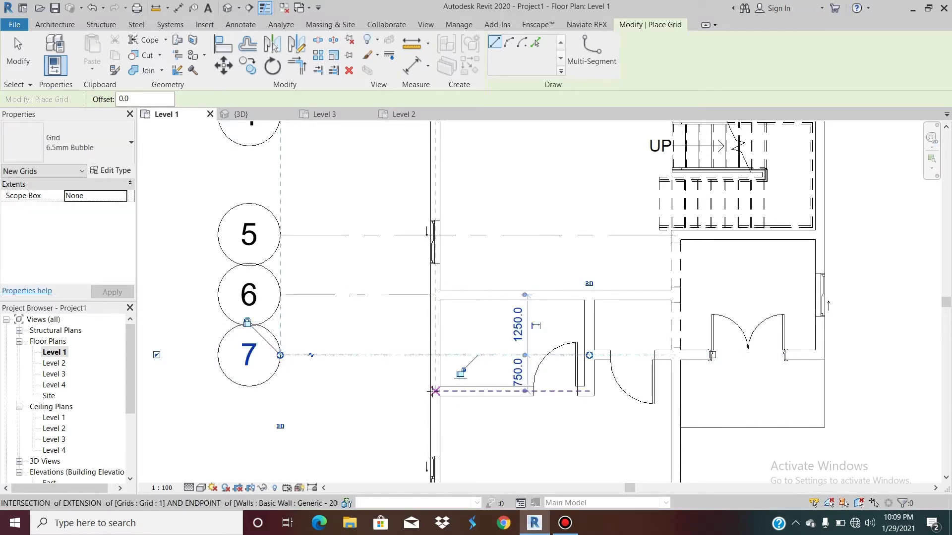
{"action": "left_click", "coordinate": [435, 391]}
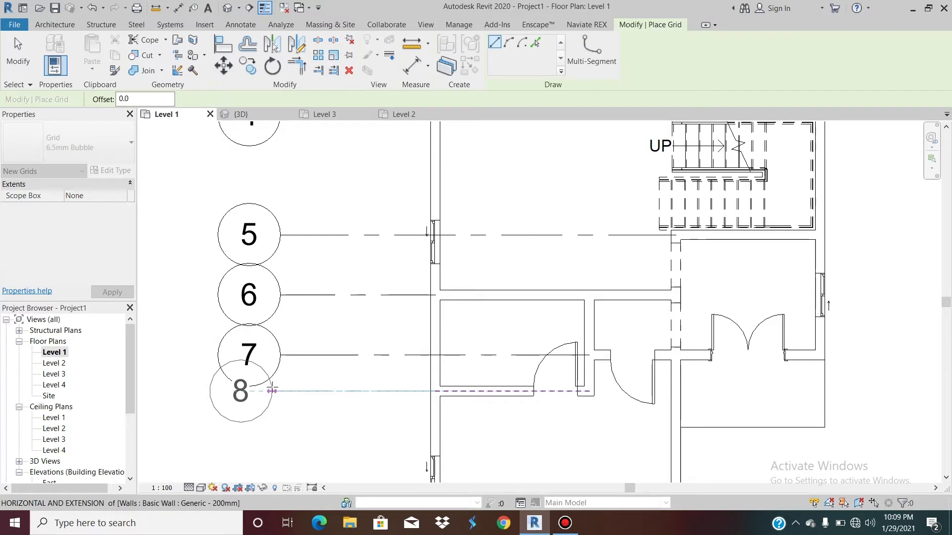
{"action": "left_click", "coordinate": [280, 391]}
Draw the last horizontal grid line outward from the building's lower-left wall corner, aligned with the other bubbles, and finish placing grids
{"action": "scroll", "coordinate": [416, 329], "scroll_direction": "down", "scroll_amount": 2}
{"action": "scroll", "coordinate": [416, 330], "scroll_direction": "down", "scroll_amount": 1}
{"action": "scroll", "coordinate": [431, 468], "scroll_direction": "up", "scroll_amount": 4}
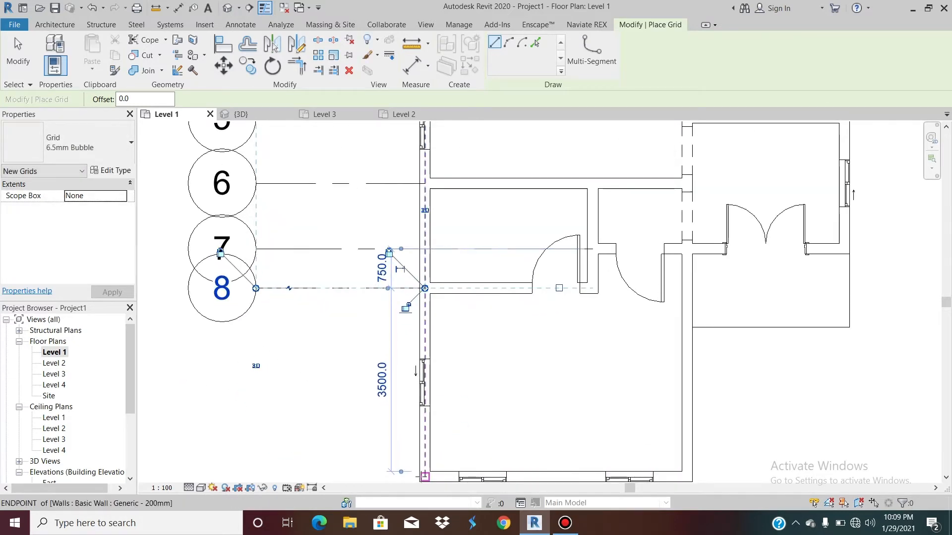
{"action": "left_click", "coordinate": [425, 477]}
{"action": "scroll", "coordinate": [307, 360], "scroll_direction": "down", "scroll_amount": 2}
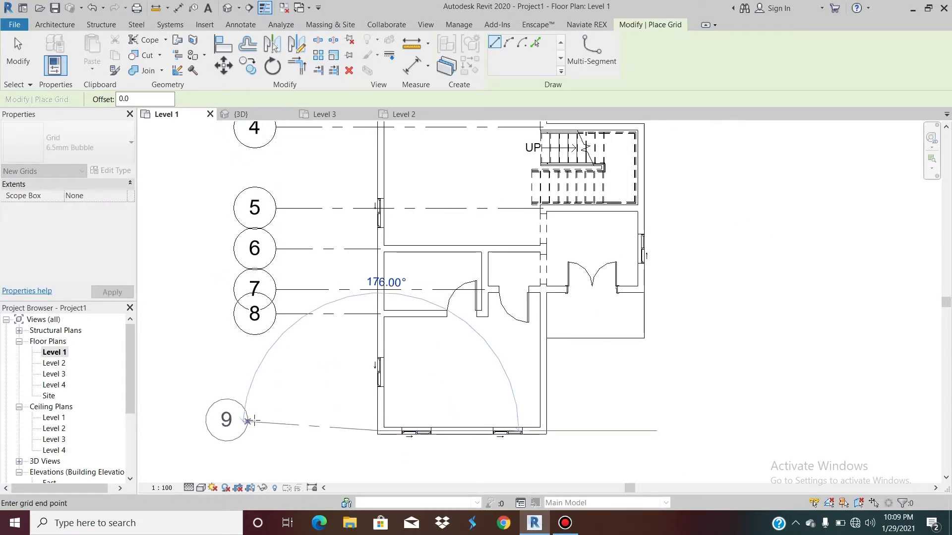
{"action": "left_click", "coordinate": [275, 431]}
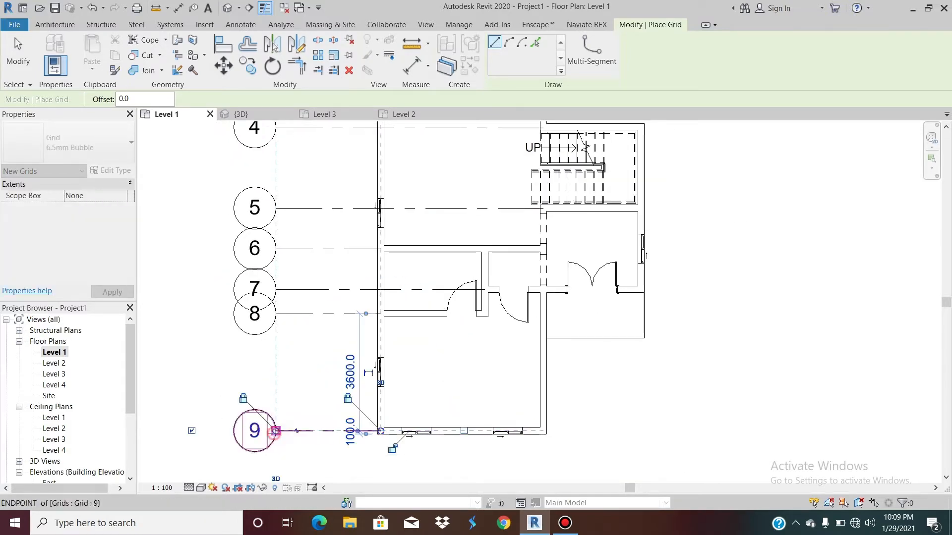
{"action": "scroll", "coordinate": [389, 425], "scroll_direction": "down", "scroll_amount": 2}
{"action": "scroll", "coordinate": [390, 425], "scroll_direction": "down", "scroll_amount": 1}
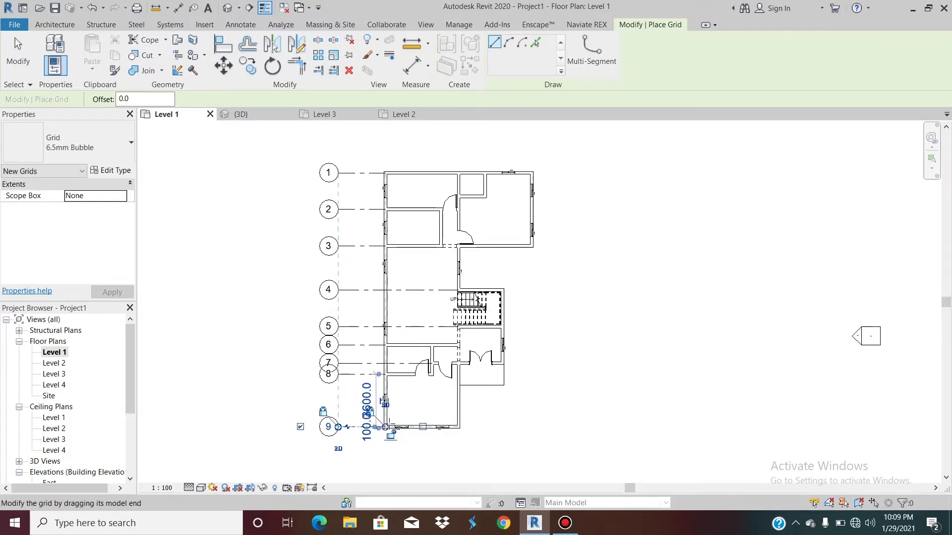
{"action": "key", "text": "Escape"}
{"action": "key", "text": "Escape"}
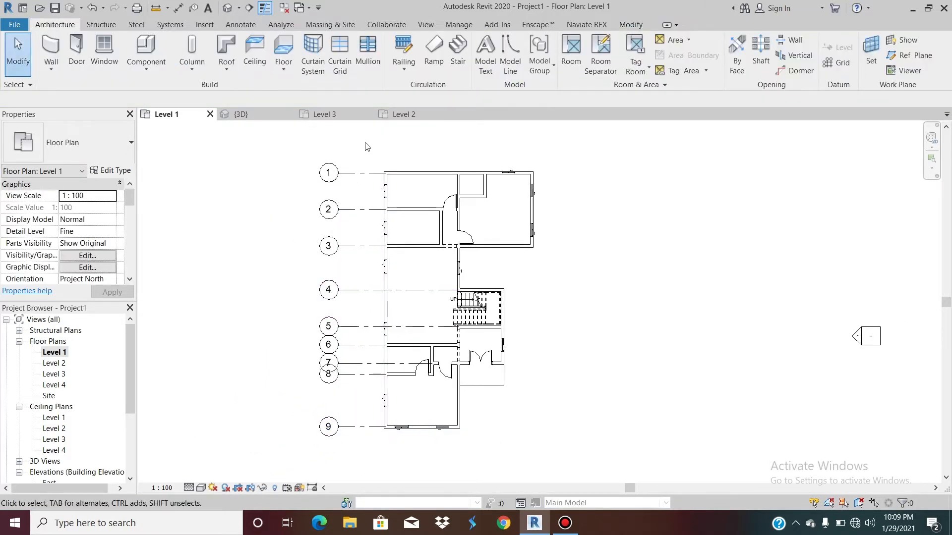
Select all nine horizontal grid lines and mirror copies to the right side, using the vertical interior wall above the stairs as the axis
{"action": "left_click_drag", "start_coordinate": [362, 145], "coordinate": [299, 399]}
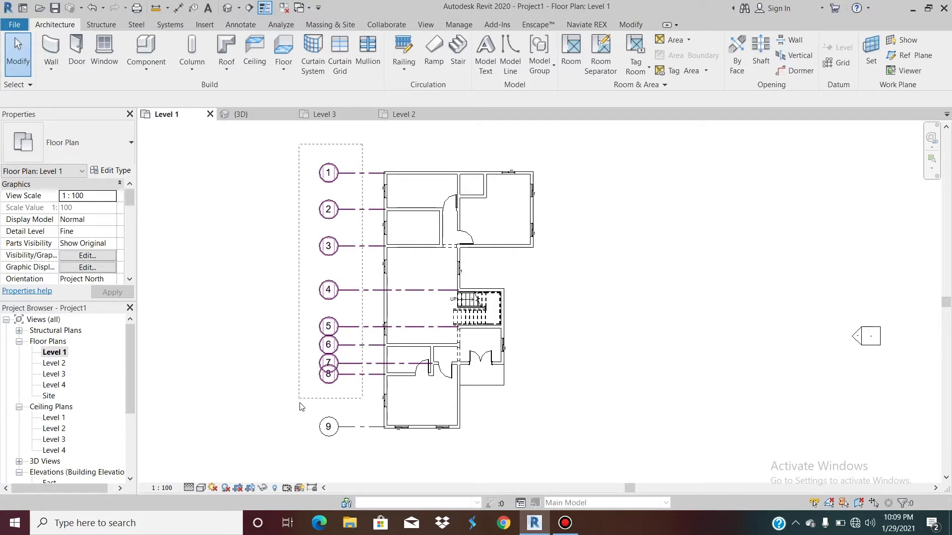
{"action": "left_click_drag", "start_coordinate": [303, 437], "coordinate": [301, 463]}
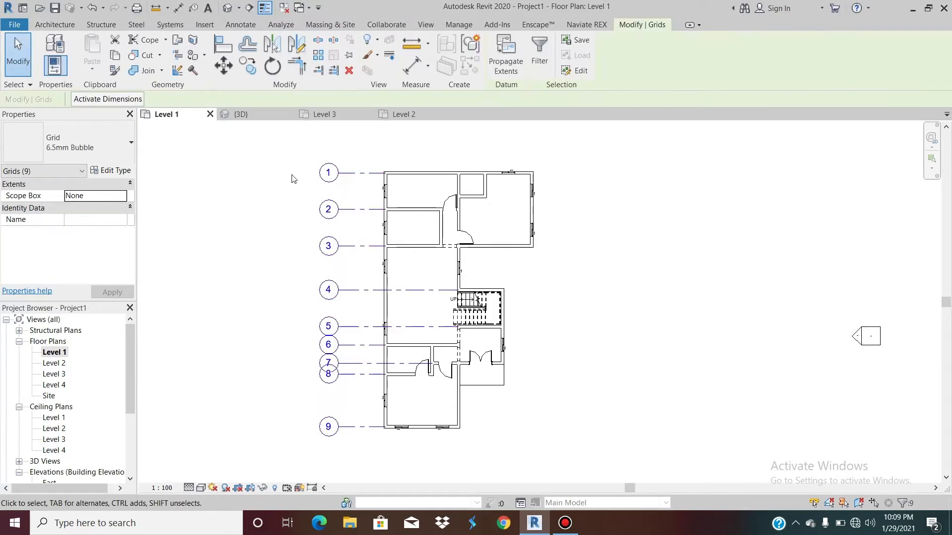
{"action": "left_click", "coordinate": [289, 46]}
{"action": "scroll", "coordinate": [429, 254], "scroll_direction": "up", "scroll_amount": 3}
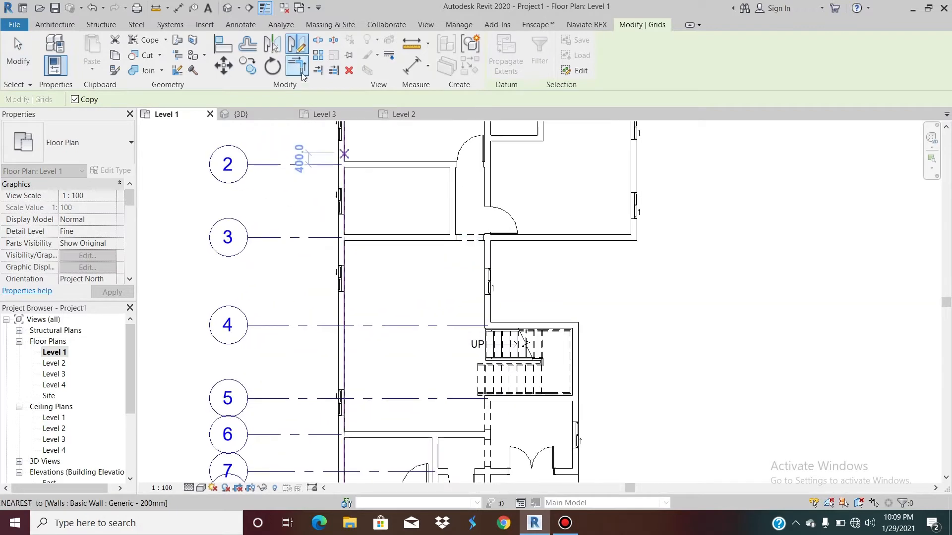
{"action": "left_click", "coordinate": [270, 46]}
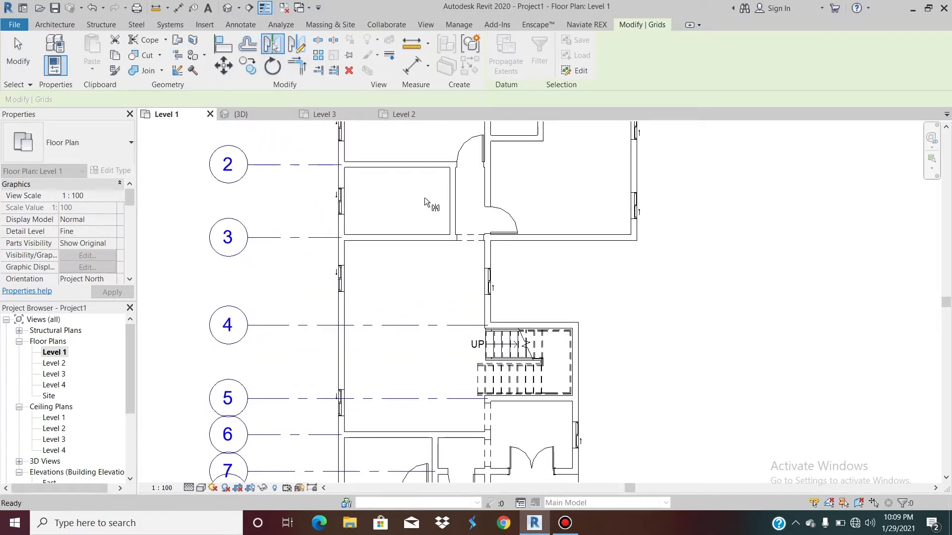
{"action": "scroll", "coordinate": [490, 321], "scroll_direction": "up", "scroll_amount": 3}
{"action": "left_click", "coordinate": [489, 322]}
Nudge the mirrored grid lines one increment left towards the building and clear the selection
{"action": "scroll", "coordinate": [491, 324], "scroll_direction": "down", "scroll_amount": 5}
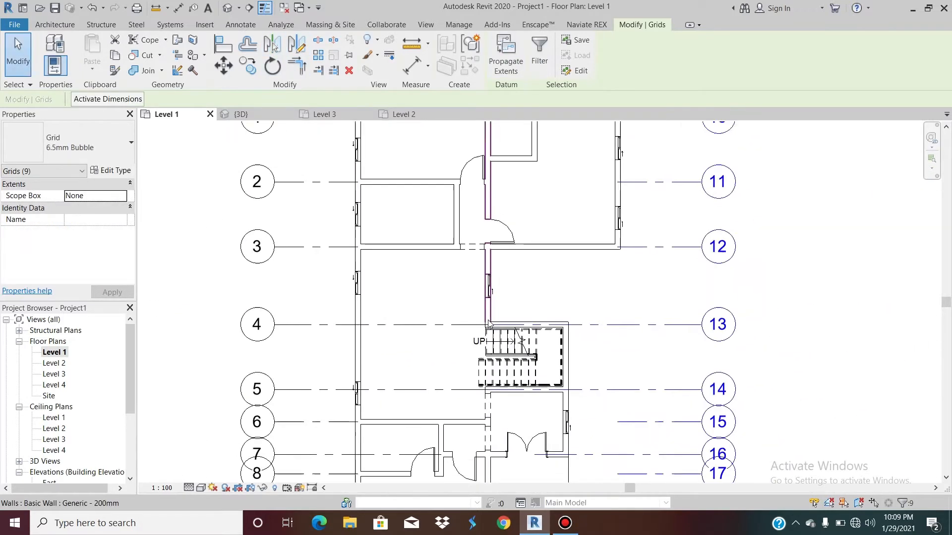
{"action": "scroll", "coordinate": [483, 308], "scroll_direction": "down", "scroll_amount": 2}
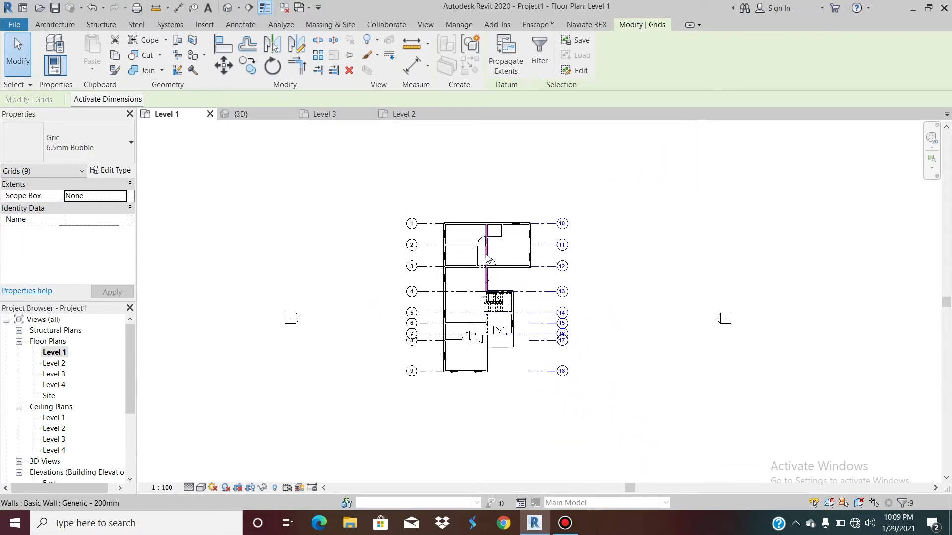
{"action": "scroll", "coordinate": [479, 318], "scroll_direction": "up", "scroll_amount": 1}
{"action": "scroll", "coordinate": [480, 318], "scroll_direction": "up", "scroll_amount": 1}
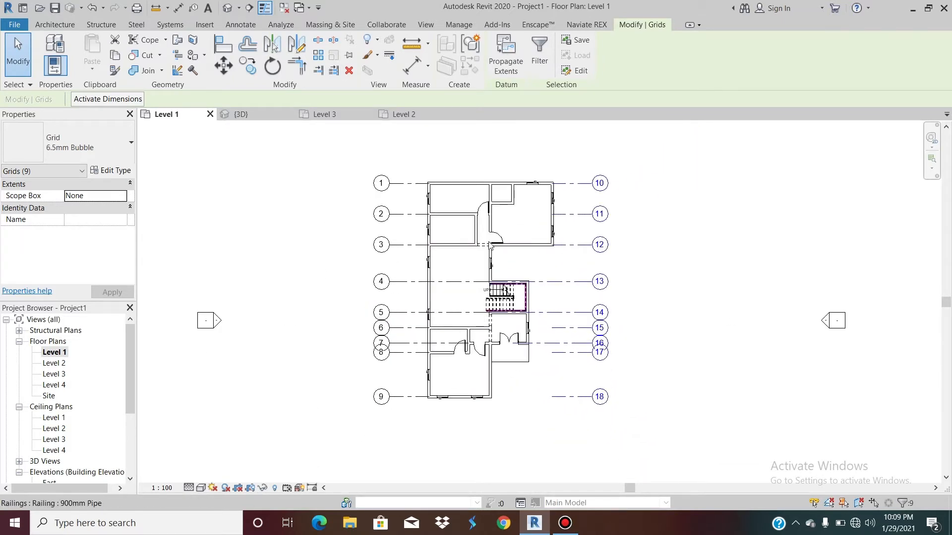
{"action": "scroll", "coordinate": [511, 160], "scroll_direction": "up", "scroll_amount": 3}
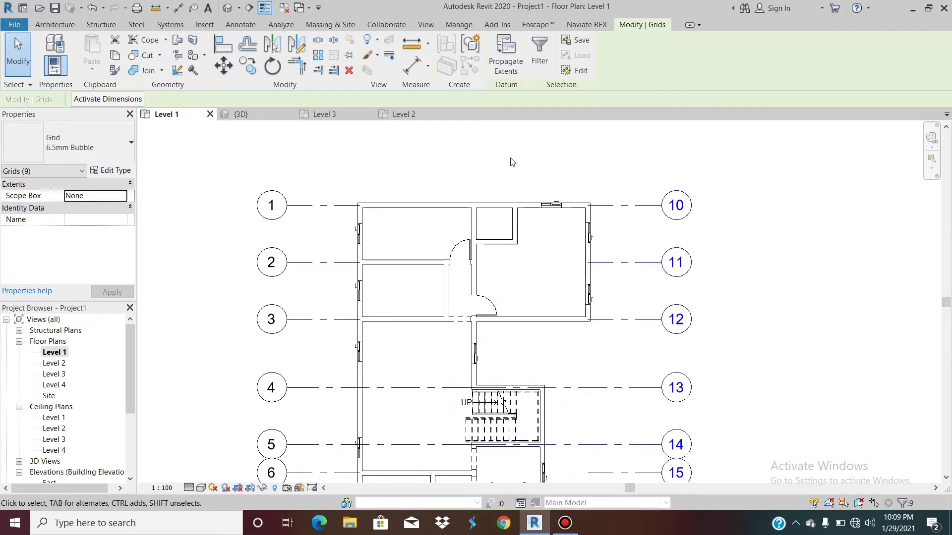
{"action": "key", "text": "Left"}
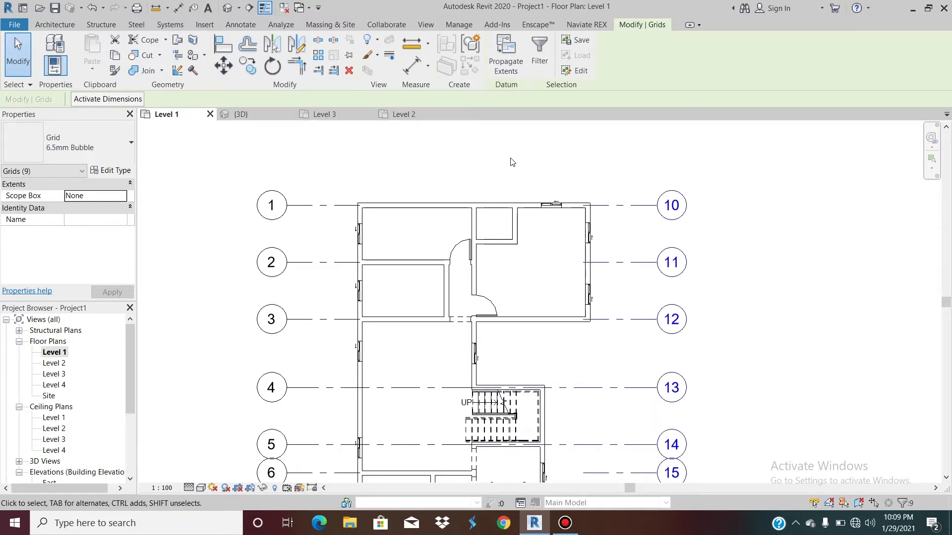
{"action": "key", "text": "Escape"}
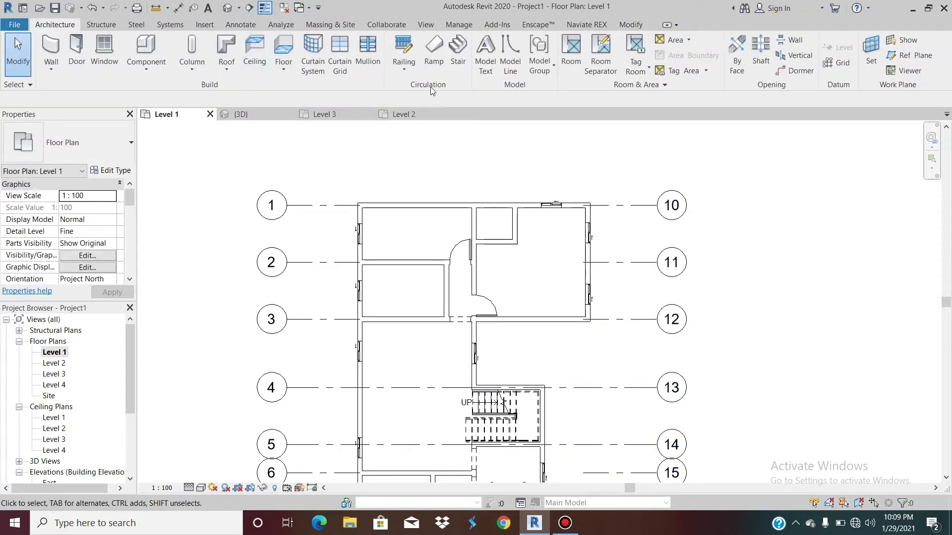
Draw a vertical grid line upward from the building's upper-left wall corner and name it A
{"action": "left_click", "coordinate": [832, 67]}
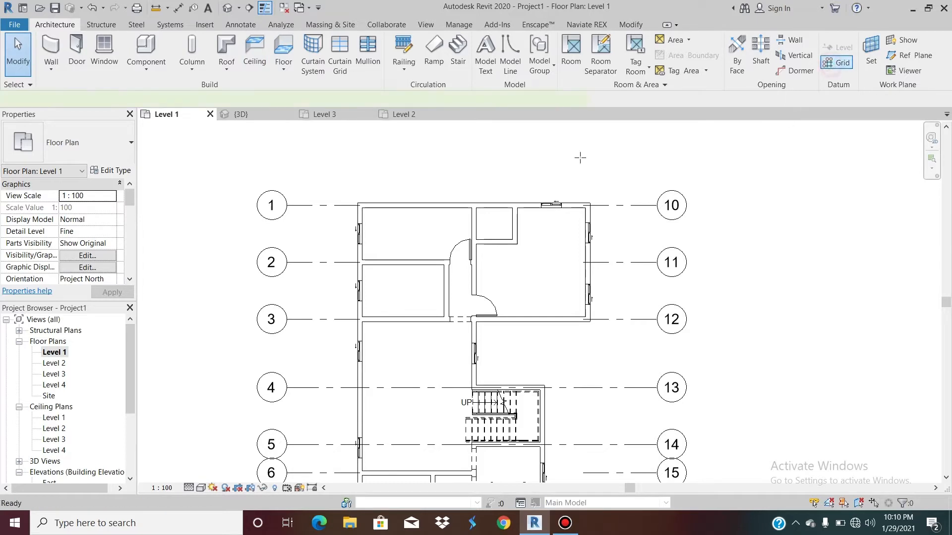
{"action": "left_click", "coordinate": [360, 205]}
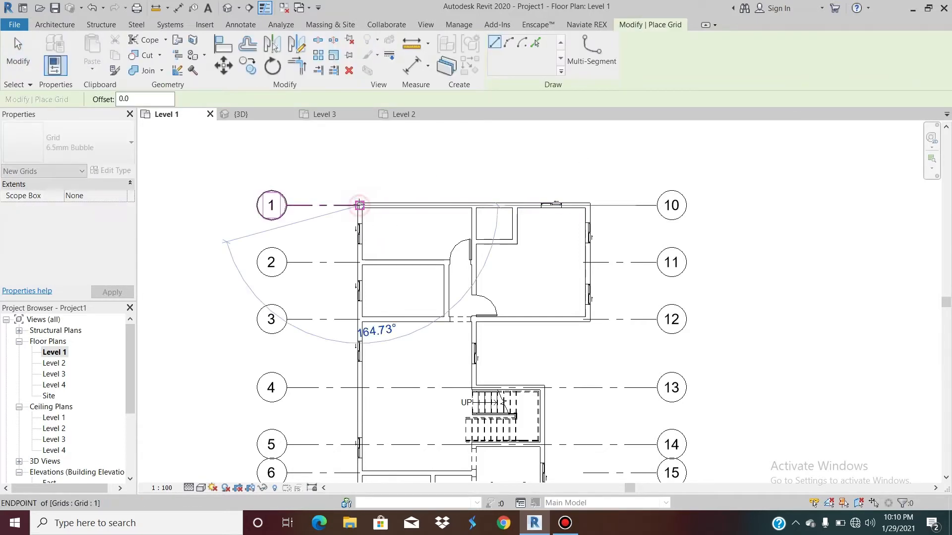
{"action": "scroll", "coordinate": [371, 248], "scroll_direction": "down", "scroll_amount": 2}
{"action": "scroll", "coordinate": [371, 248], "scroll_direction": "down", "scroll_amount": 1}
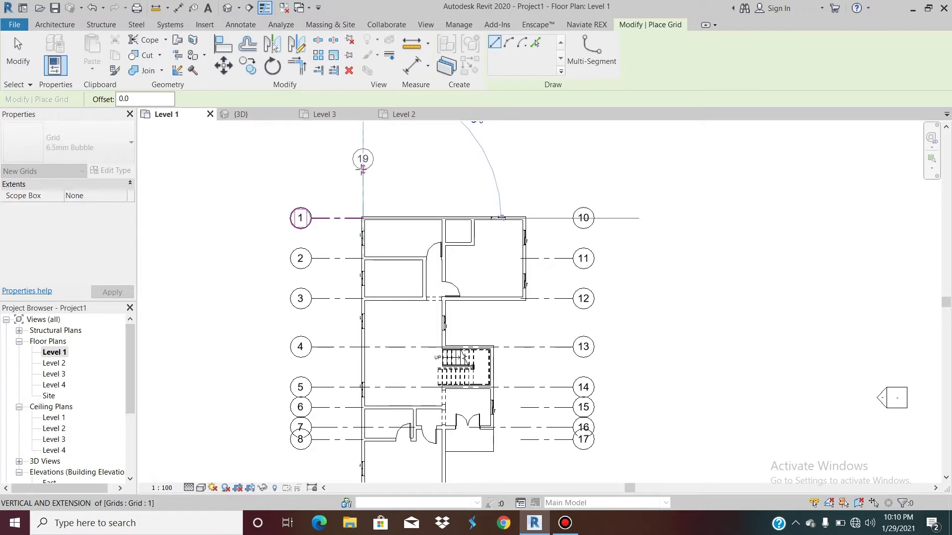
{"action": "left_click", "coordinate": [361, 170]}
{"action": "scroll", "coordinate": [361, 167], "scroll_direction": "up", "scroll_amount": 4}
{"action": "left_click", "coordinate": [360, 134]}
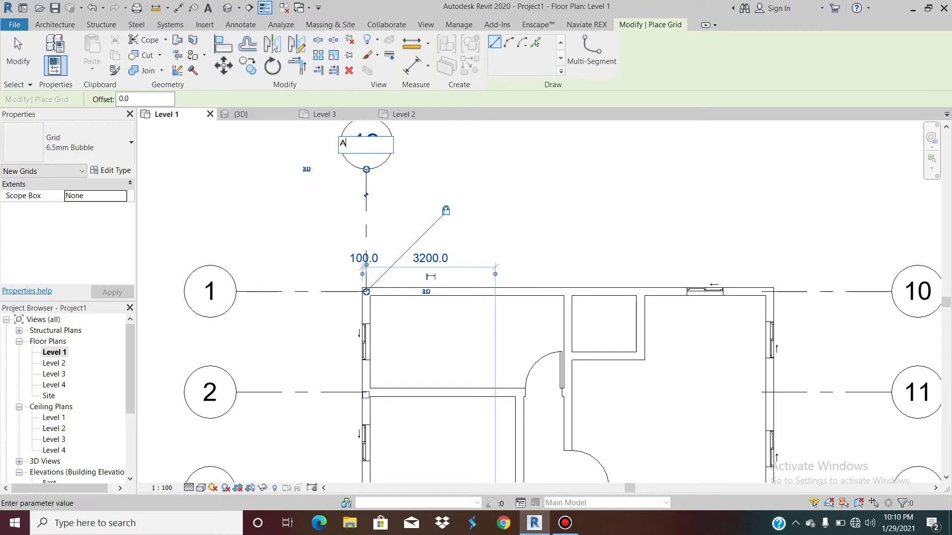
{"action": "key", "text": "Return"}
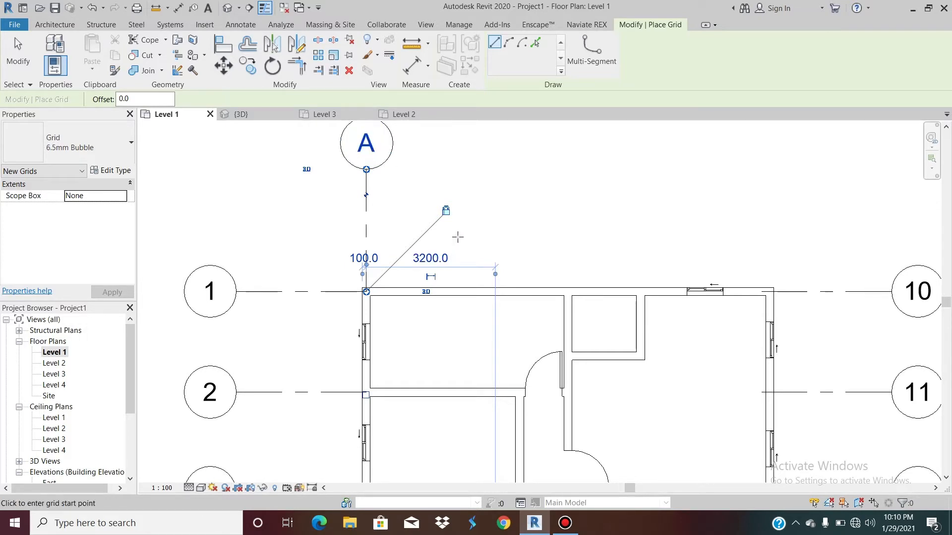
Draw a vertical grid line upward from the end of the wall between the two upper-left rooms, aligned with grid A's bubble
{"action": "scroll", "coordinate": [455, 234], "scroll_direction": "down", "scroll_amount": 3}
{"action": "scroll", "coordinate": [468, 325], "scroll_direction": "up", "scroll_amount": 6}
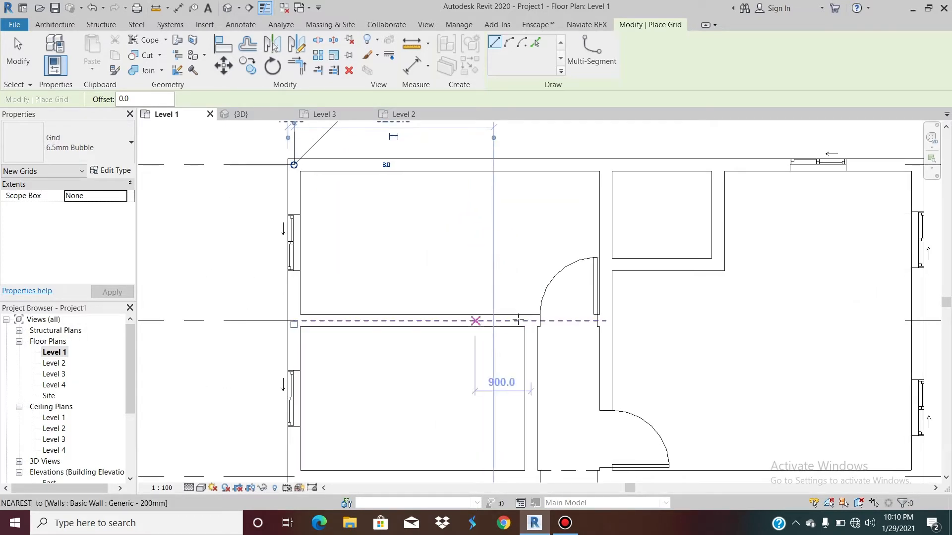
{"action": "left_click", "coordinate": [531, 321]}
{"action": "scroll", "coordinate": [531, 321], "scroll_direction": "down", "scroll_amount": 3}
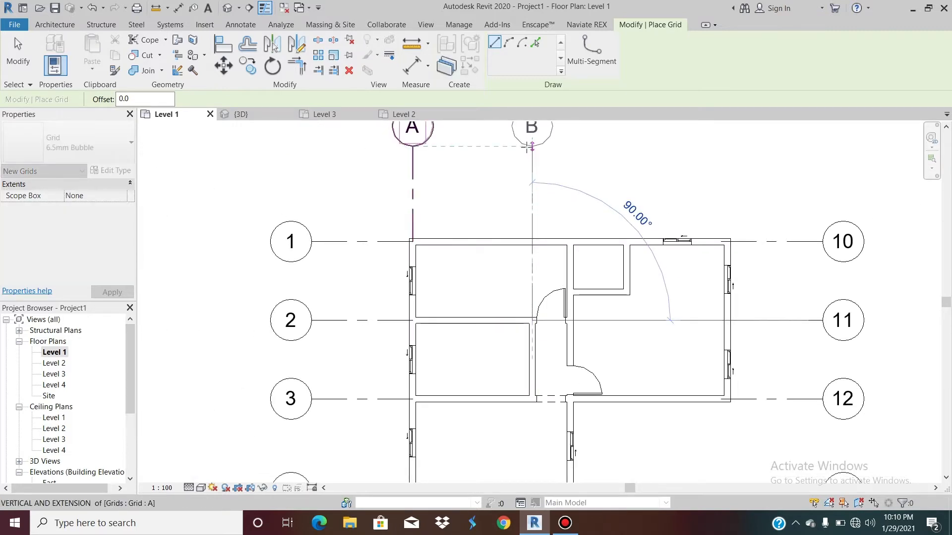
{"action": "left_click", "coordinate": [527, 148]}
{"action": "scroll", "coordinate": [475, 196], "scroll_direction": "down", "scroll_amount": 2}
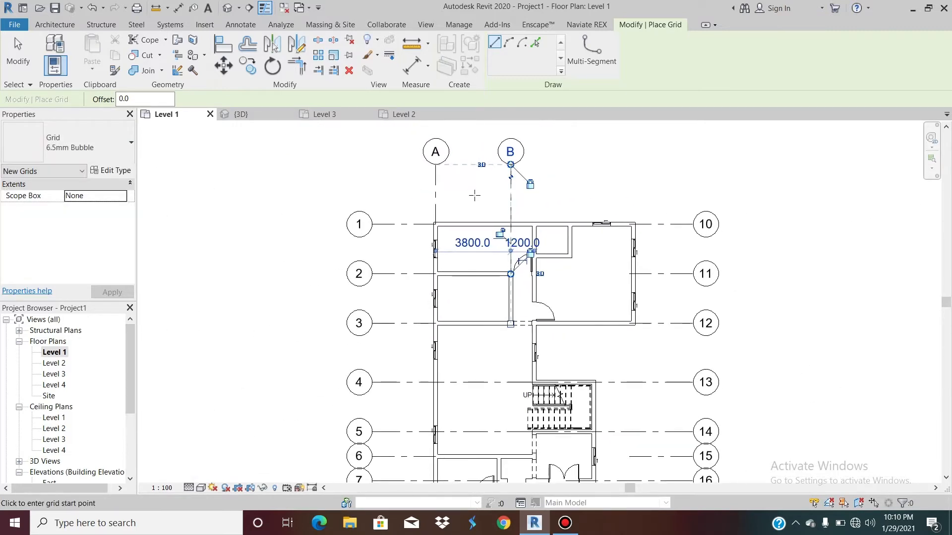
Draw a vertical grid line upward from where the long interior wall meets the upper exterior wall, aligned with the other bubbles
{"action": "scroll", "coordinate": [474, 196], "scroll_direction": "down", "scroll_amount": 1}
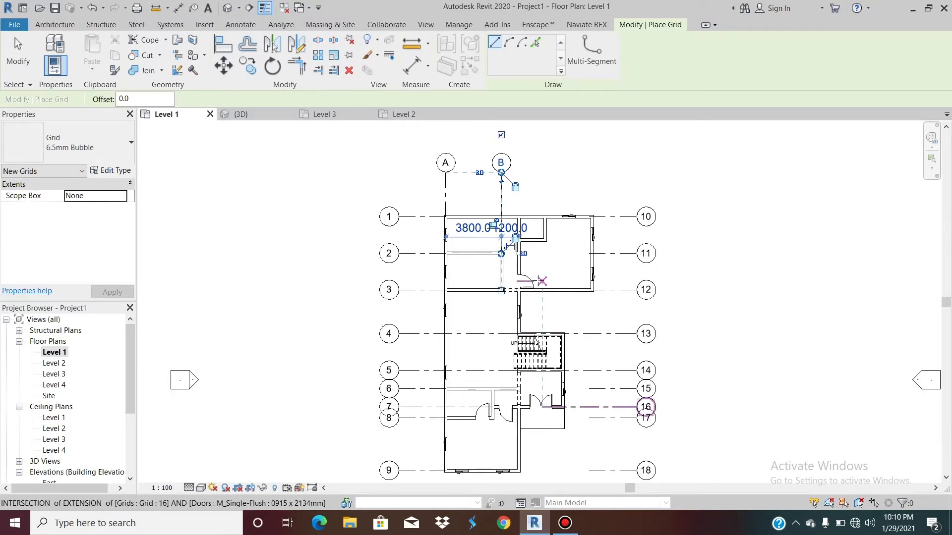
{"action": "scroll", "coordinate": [535, 194], "scroll_direction": "up", "scroll_amount": 3}
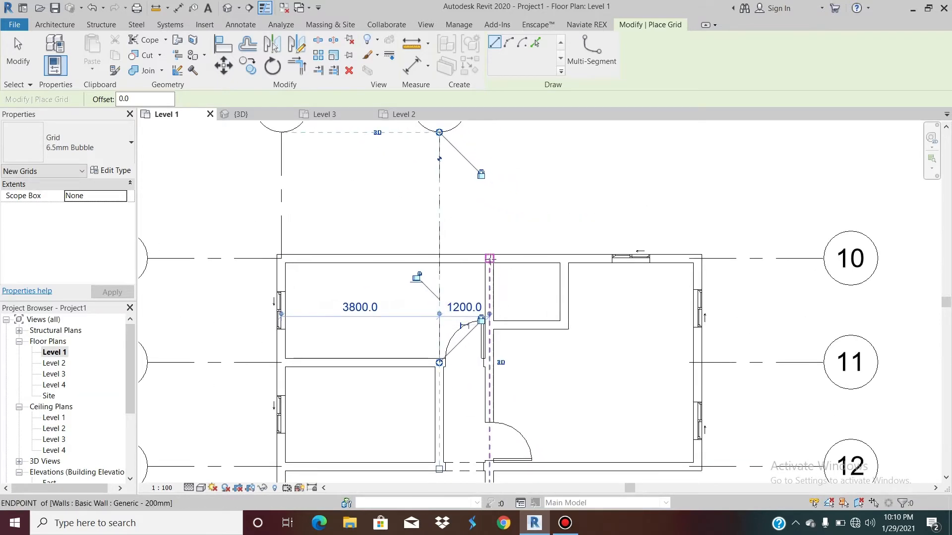
{"action": "left_click", "coordinate": [490, 259]}
{"action": "scroll", "coordinate": [488, 322], "scroll_direction": "down", "scroll_amount": 3}
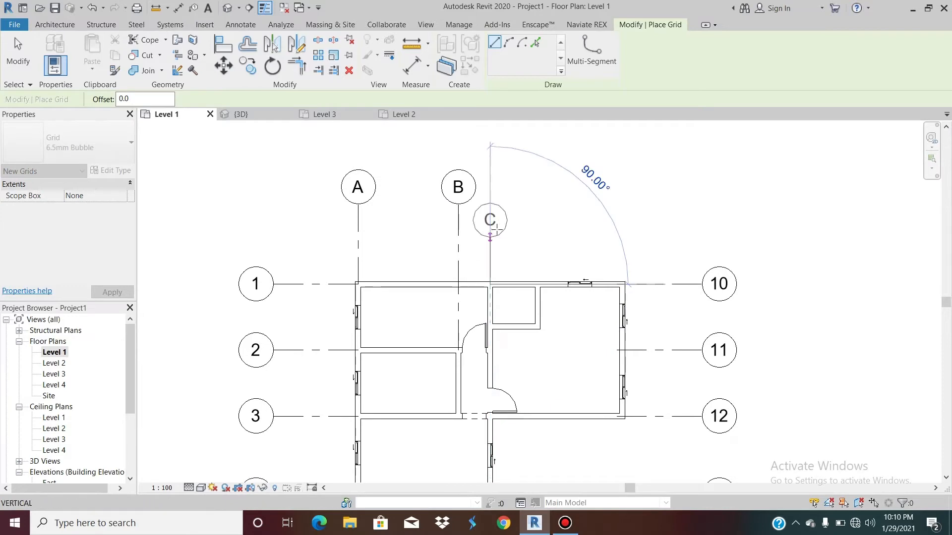
{"action": "left_click", "coordinate": [490, 204]}
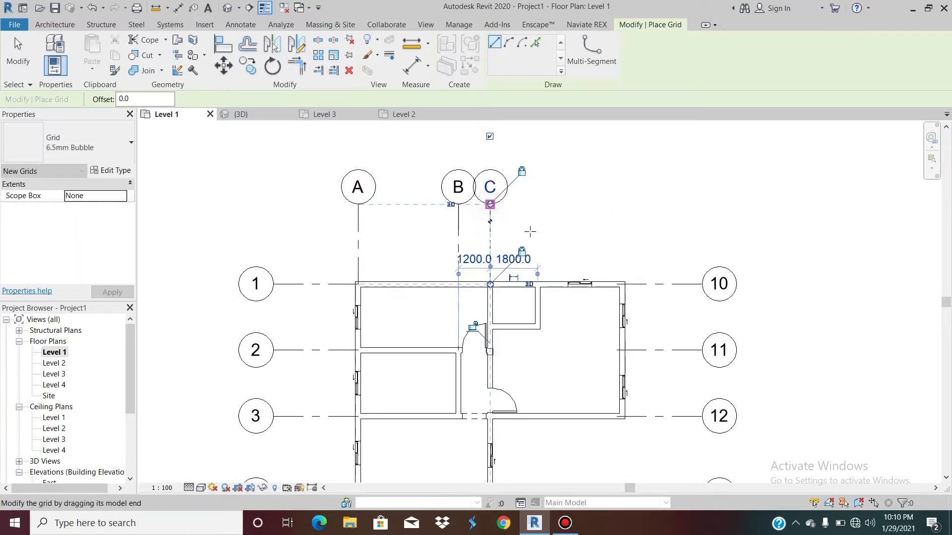
Draw a vertical grid line upward from the small upper room's lower-right wall corner, aligned with the other bubbles
{"action": "scroll", "coordinate": [552, 321], "scroll_direction": "up", "scroll_amount": 3}
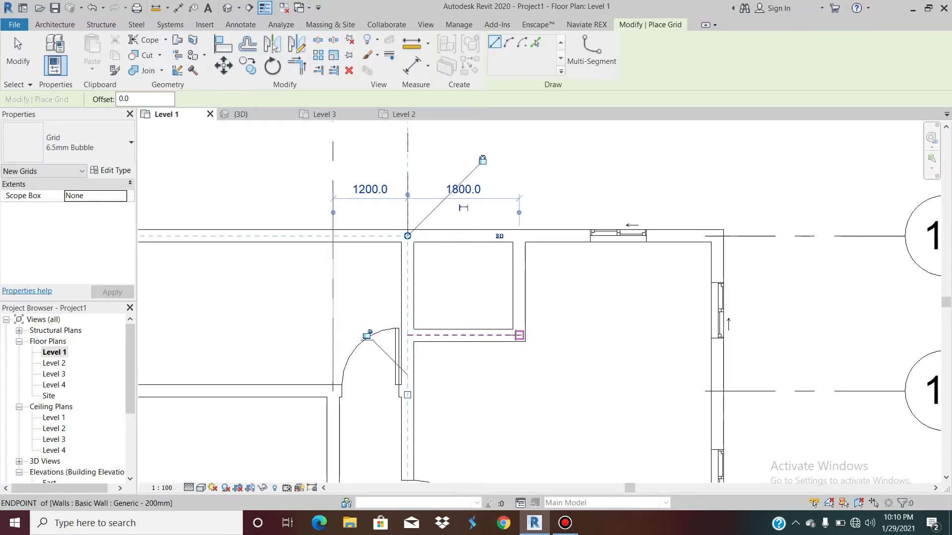
{"action": "left_click", "coordinate": [519, 336]}
{"action": "scroll", "coordinate": [519, 336], "scroll_direction": "down", "scroll_amount": 4}
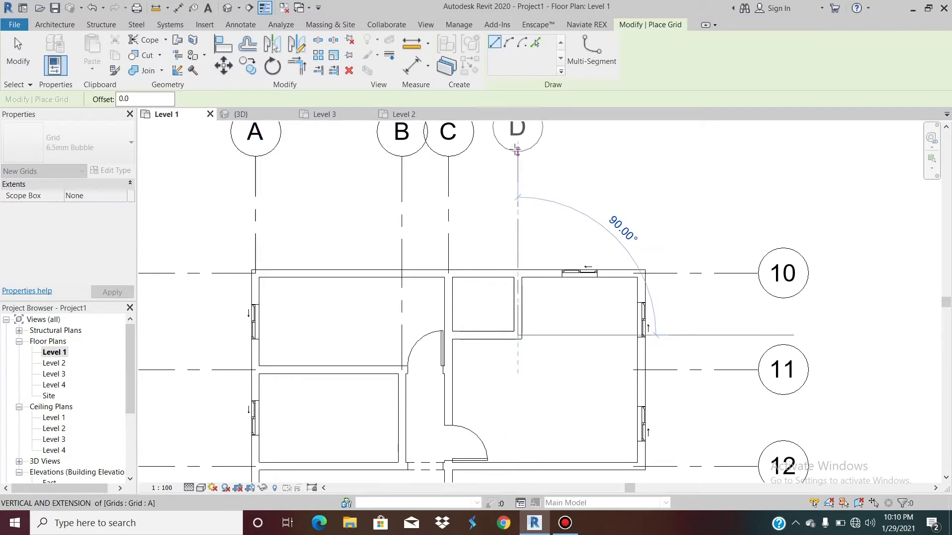
{"action": "left_click", "coordinate": [518, 156]}
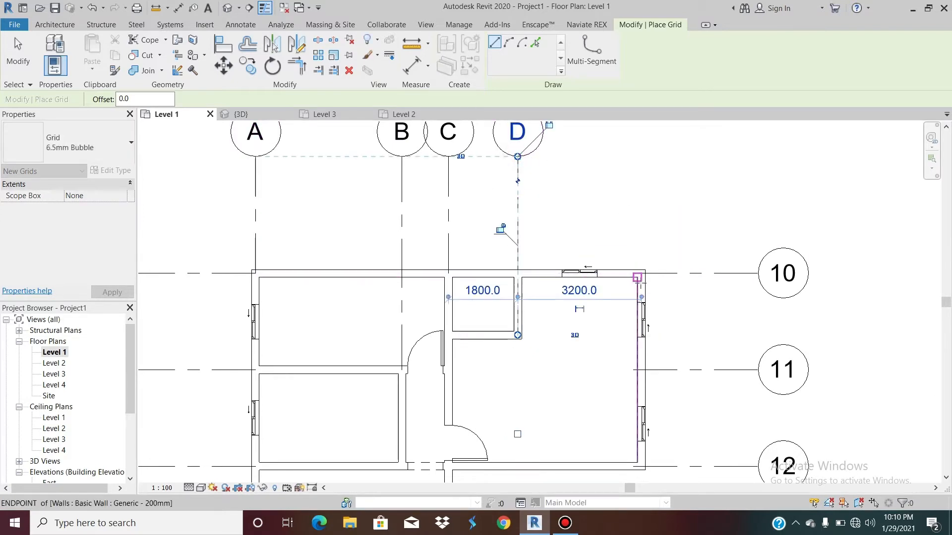
{"action": "scroll", "coordinate": [635, 273], "scroll_direction": "down", "scroll_amount": 3}
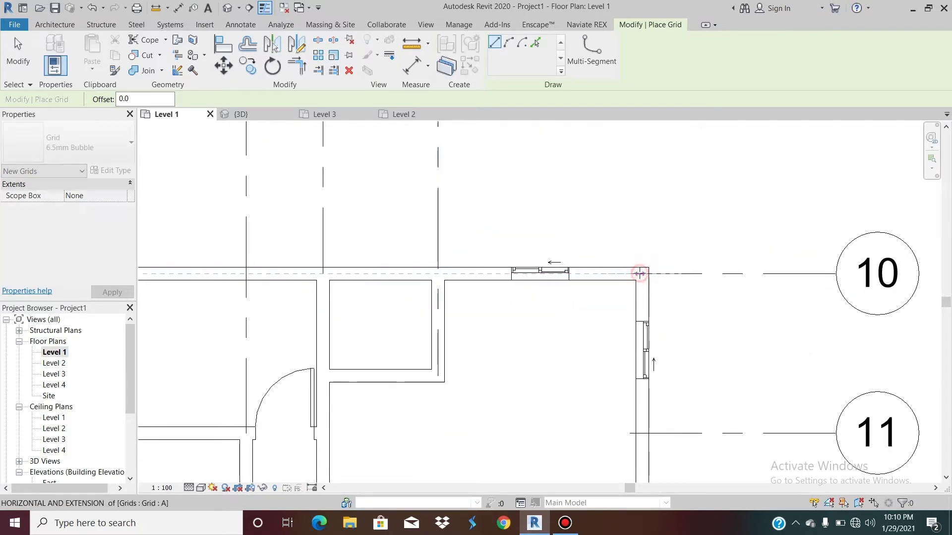
{"action": "left_click", "coordinate": [639, 274]}
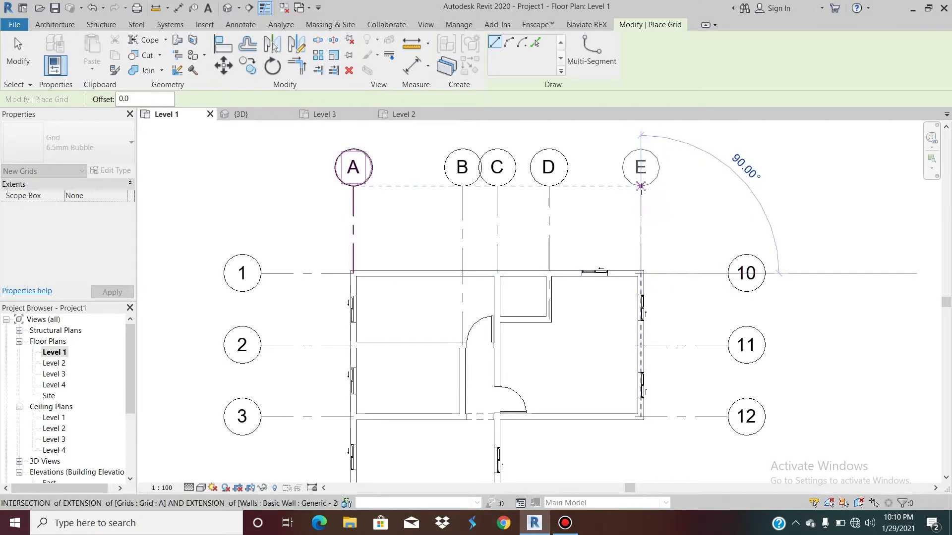
{"action": "scroll", "coordinate": [640, 185], "scroll_direction": "down", "scroll_amount": 2}
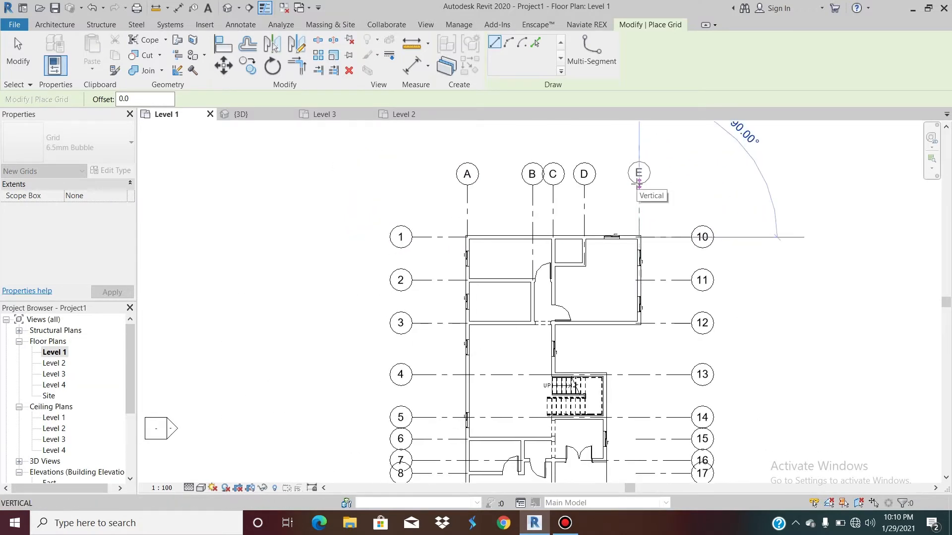
{"action": "key", "text": "Escape"}
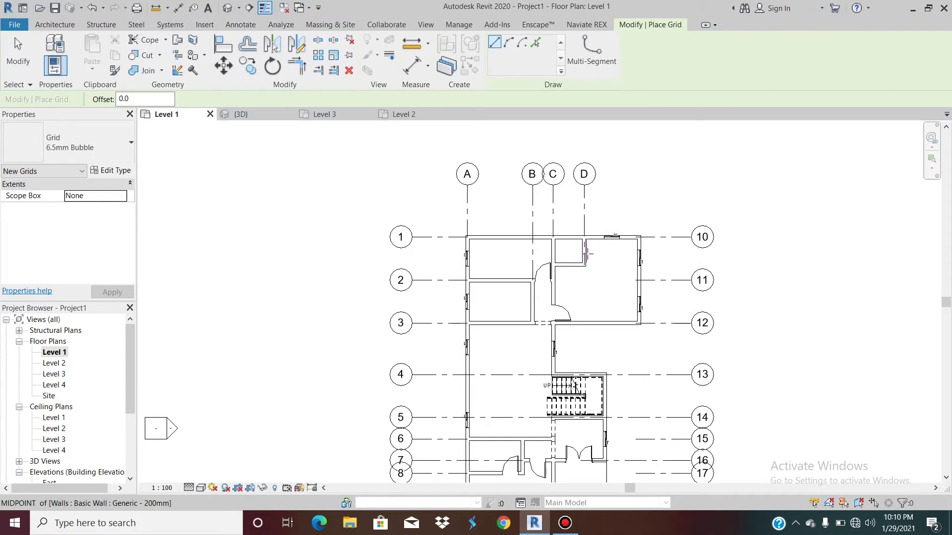
Draw a vertical grid line from the staircase enclosure's upper-right wall corner up past the building, aligned with the other bubbles
{"action": "scroll", "coordinate": [586, 253], "scroll_direction": "down", "scroll_amount": 2}
{"action": "scroll", "coordinate": [597, 311], "scroll_direction": "up", "scroll_amount": 6}
{"action": "left_click", "coordinate": [605, 294]}
{"action": "scroll", "coordinate": [605, 294], "scroll_direction": "down", "scroll_amount": 5}
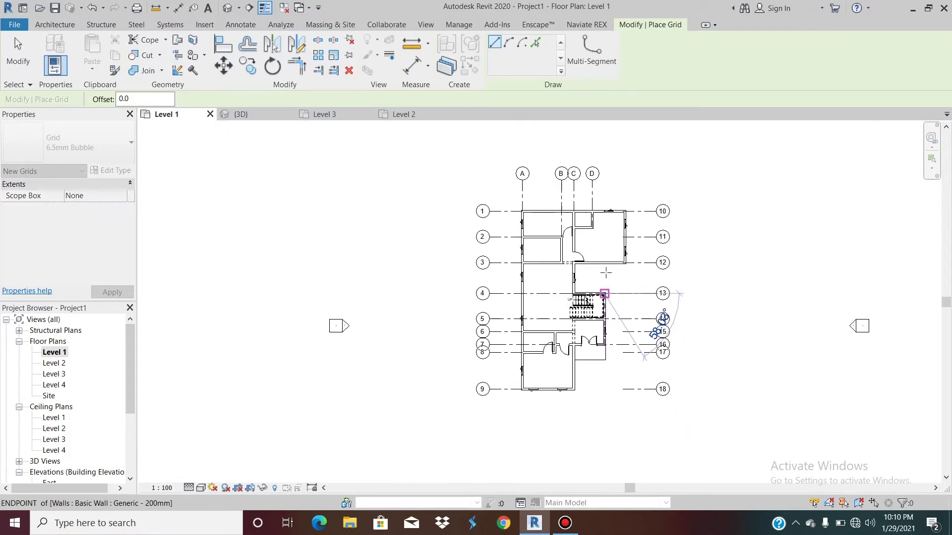
{"action": "scroll", "coordinate": [602, 189], "scroll_direction": "up", "scroll_amount": 4}
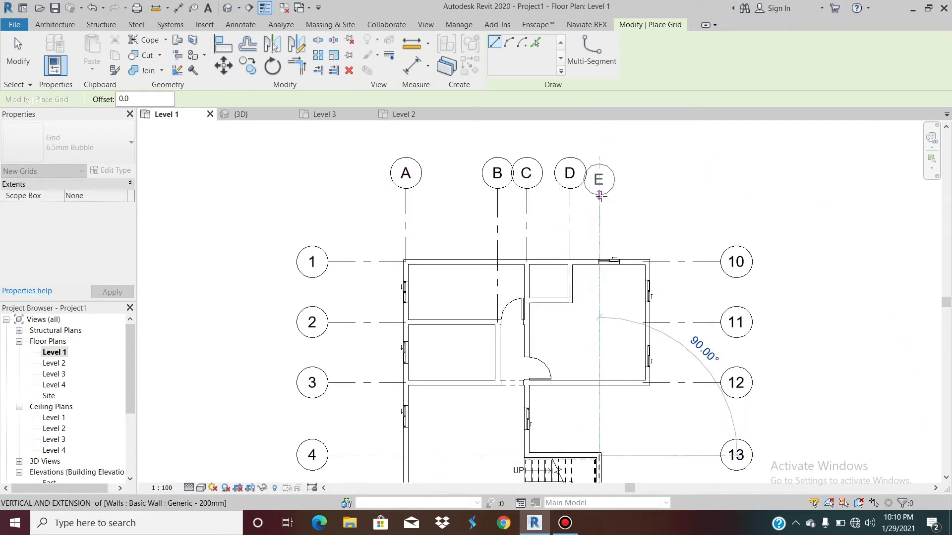
{"action": "left_click", "coordinate": [600, 196]}
Draw the last vertical grid line upward from the building's upper-right wall corner, aligned with the other bubbles, and finish placing grids
{"action": "scroll", "coordinate": [640, 197], "scroll_direction": "up", "scroll_amount": 2}
{"action": "scroll", "coordinate": [640, 197], "scroll_direction": "up", "scroll_amount": 1}
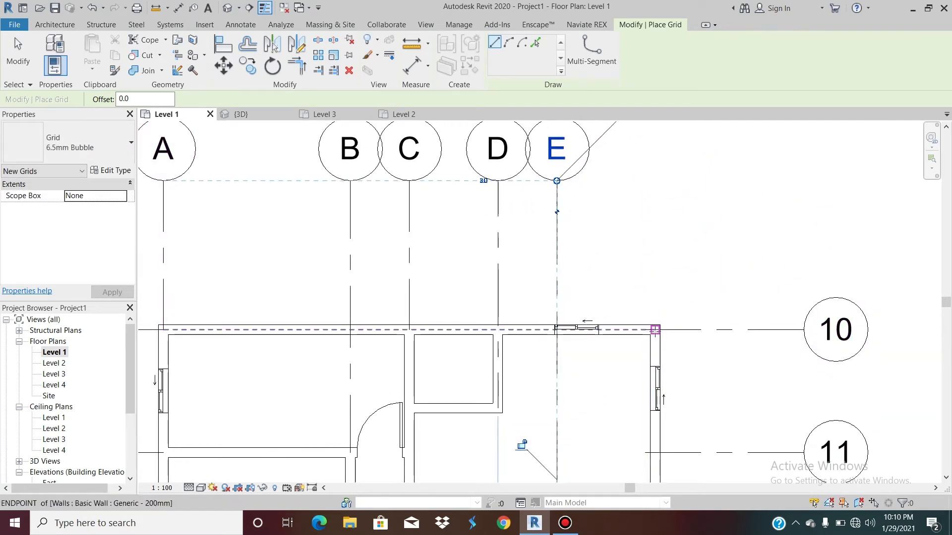
{"action": "left_click", "coordinate": [655, 329]}
{"action": "left_click", "coordinate": [655, 181]}
{"action": "scroll", "coordinate": [655, 181], "scroll_direction": "down", "scroll_amount": 3}
{"action": "key", "text": "Escape"}
{"action": "key", "text": "Escape"}
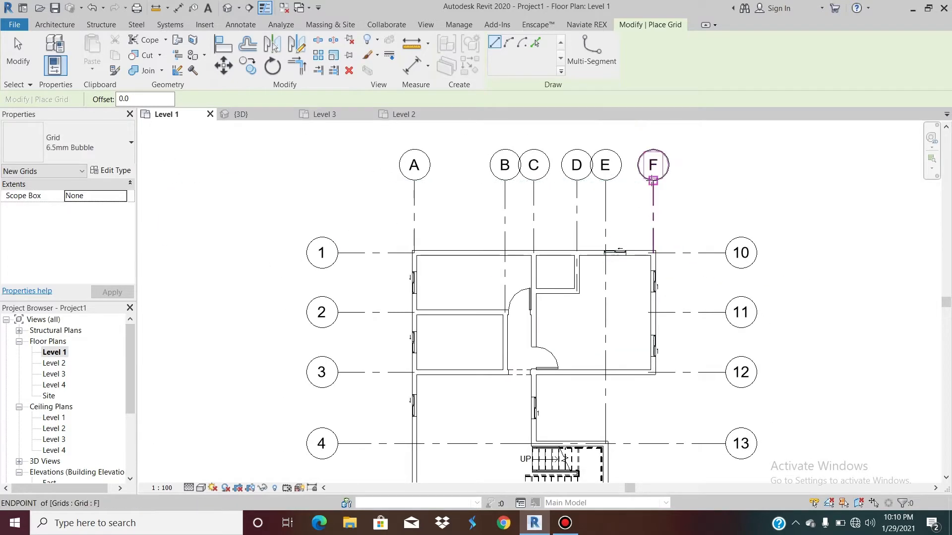
Select all six vertical grid lines and mirror copies below the building, using the horizontal grid line under the stairs (14) as the axis
{"action": "left_click_drag", "start_coordinate": [693, 138], "coordinate": [458, 201]}
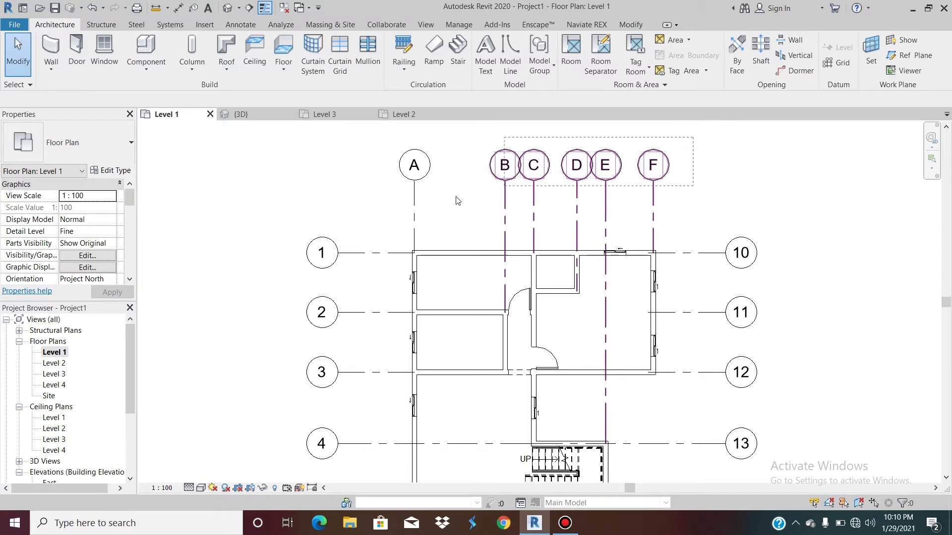
{"action": "left_click_drag", "start_coordinate": [398, 198], "coordinate": [397, 197]}
{"action": "scroll", "coordinate": [397, 197], "scroll_direction": "down", "scroll_amount": 4}
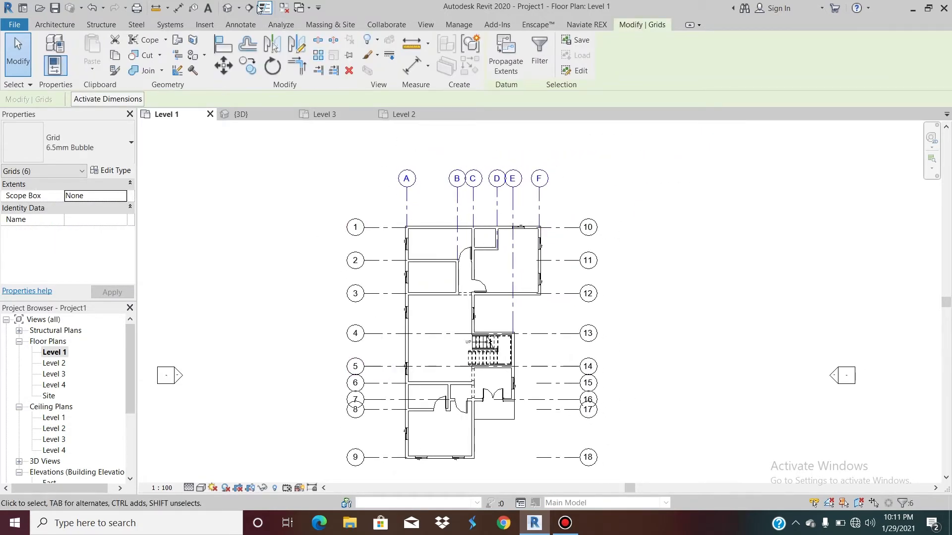
{"action": "left_click", "coordinate": [277, 48]}
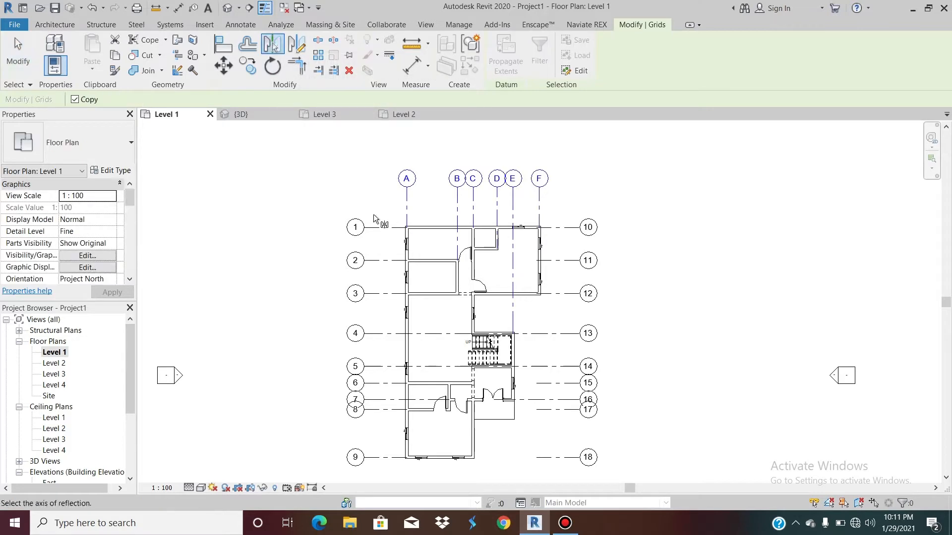
{"action": "left_click", "coordinate": [535, 369]}
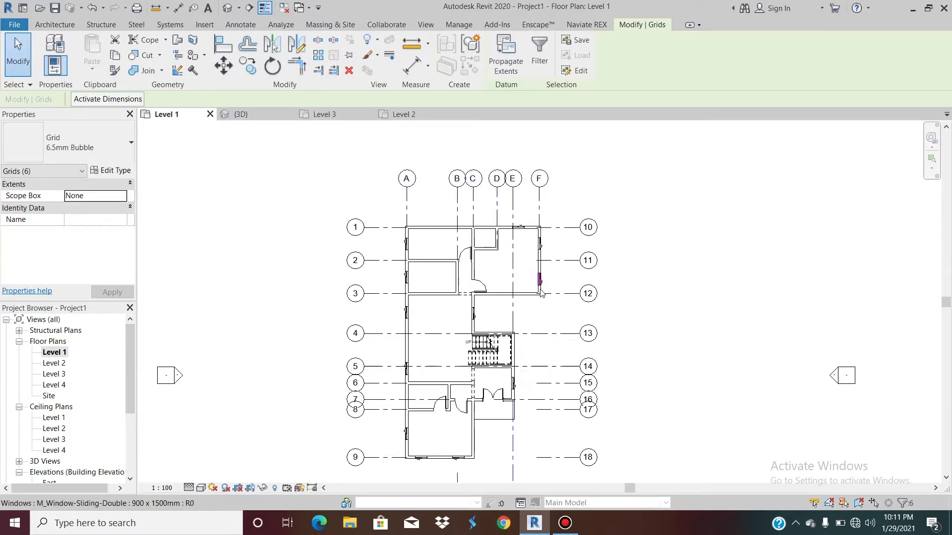
Nudge the mirrored grid lines up until the outermost left one starts at the lower exterior wall, and clear the selection
{"action": "scroll", "coordinate": [540, 293], "scroll_direction": "down", "scroll_amount": 3}
{"action": "scroll", "coordinate": [534, 415], "scroll_direction": "up", "scroll_amount": 3}
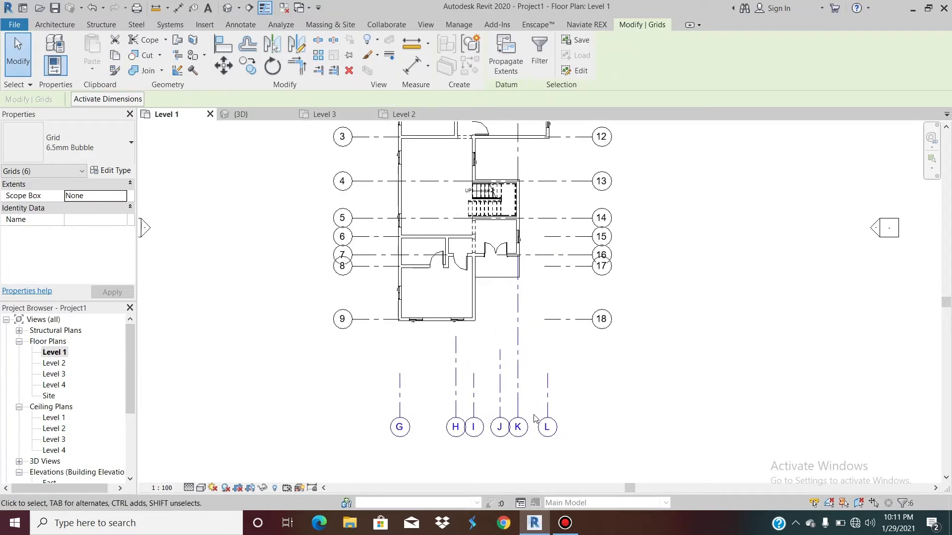
{"action": "key", "text": "Up"}
{"action": "key", "text": "Up"}
{"action": "key", "text": "Up"}
{"action": "key", "text": "Up"}
{"action": "key", "text": "Up"}
{"action": "key", "text": "Up"}
{"action": "key", "text": "Up"}
{"action": "key", "text": "Up"}
{"action": "key", "text": "Up"}
{"action": "key", "text": "Up"}
{"action": "key", "text": "Up"}
{"action": "key", "text": "Up"}
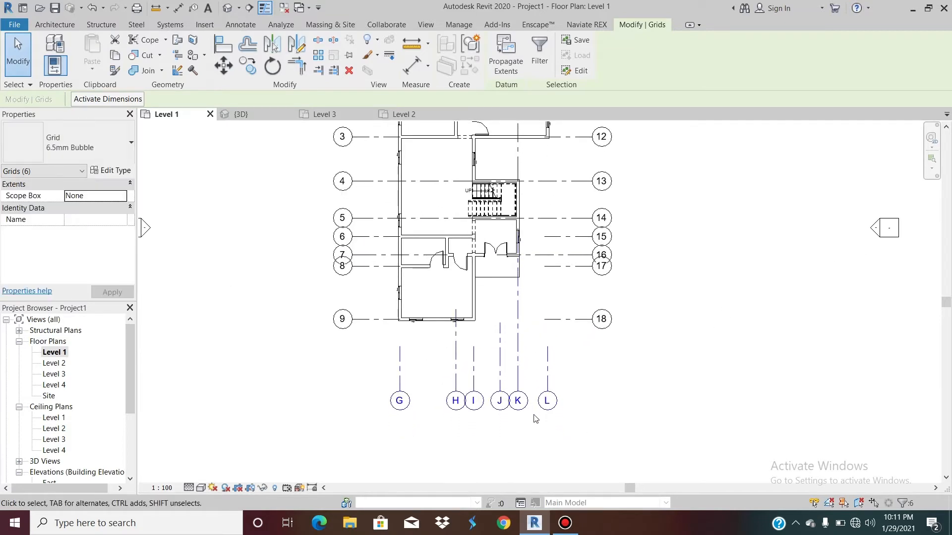
{"action": "key", "text": "Up"}
{"action": "key", "text": "Up"}
{"action": "key", "text": "Up"}
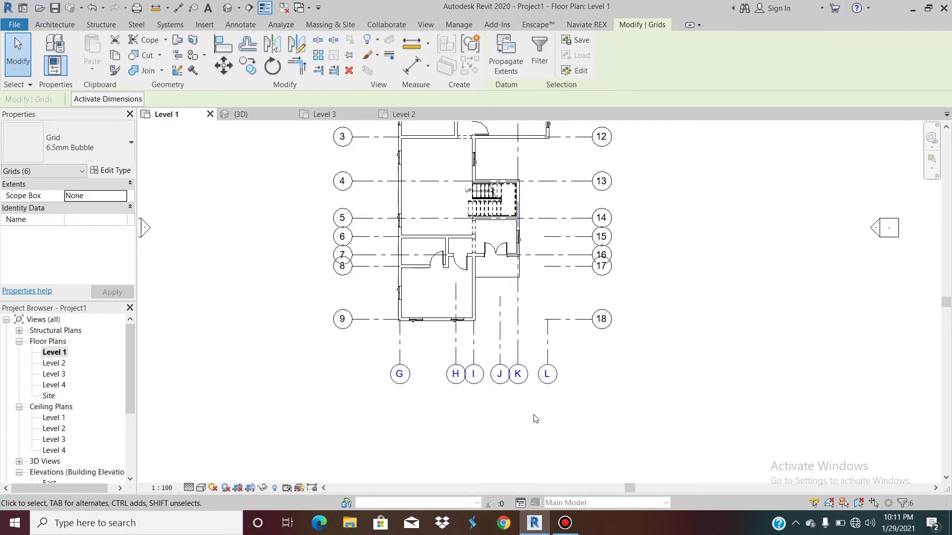
{"action": "left_click", "coordinate": [534, 418]}
Look over the complete grid layout on Level 1 and open the Level 2 floor plan to check its grid lines
{"action": "scroll", "coordinate": [535, 418], "scroll_direction": "down", "scroll_amount": 4}
{"action": "scroll", "coordinate": [549, 318], "scroll_direction": "up", "scroll_amount": 2}
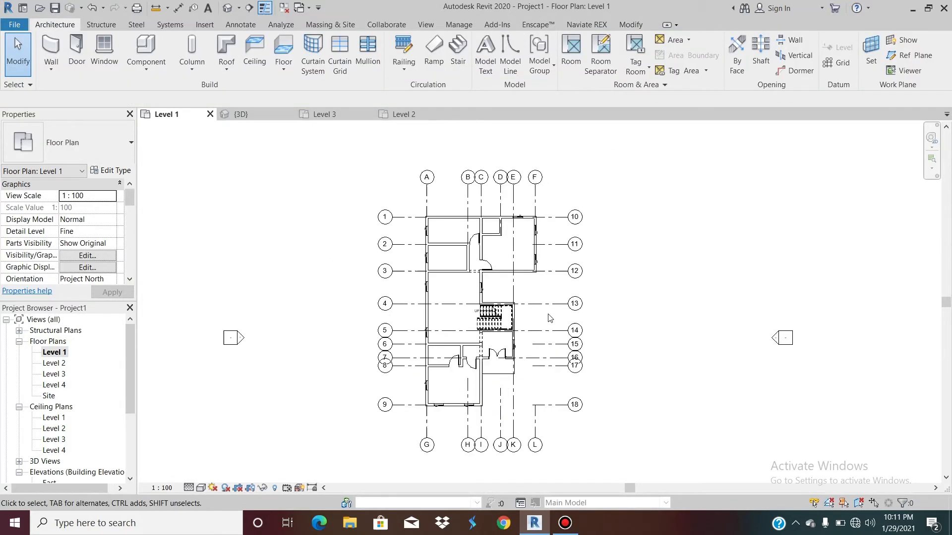
{"action": "scroll", "coordinate": [422, 213], "scroll_direction": "up", "scroll_amount": 5}
{"action": "scroll", "coordinate": [393, 196], "scroll_direction": "down", "scroll_amount": 2}
{"action": "scroll", "coordinate": [396, 186], "scroll_direction": "down", "scroll_amount": 1}
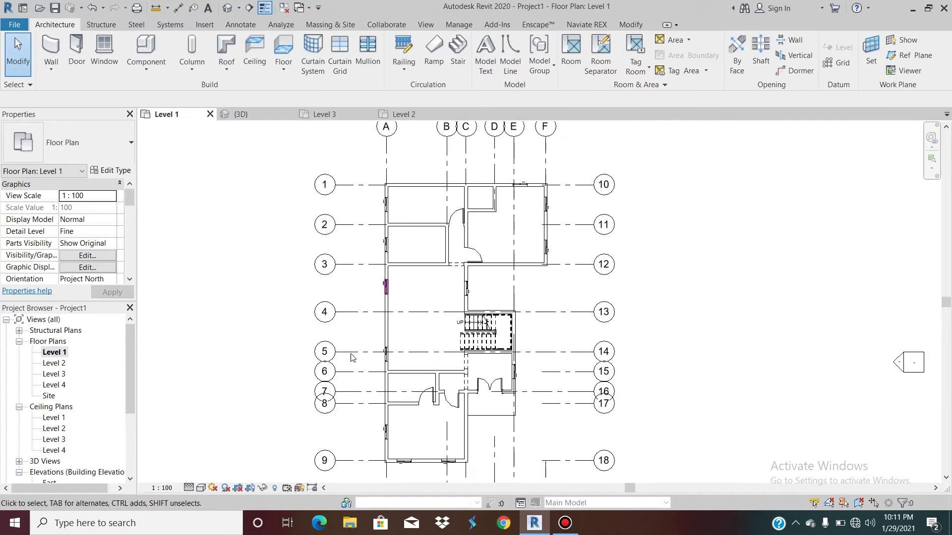
{"action": "scroll", "coordinate": [305, 275], "scroll_direction": "down", "scroll_amount": 2}
{"action": "scroll", "coordinate": [214, 323], "scroll_direction": "up", "scroll_amount": 2}
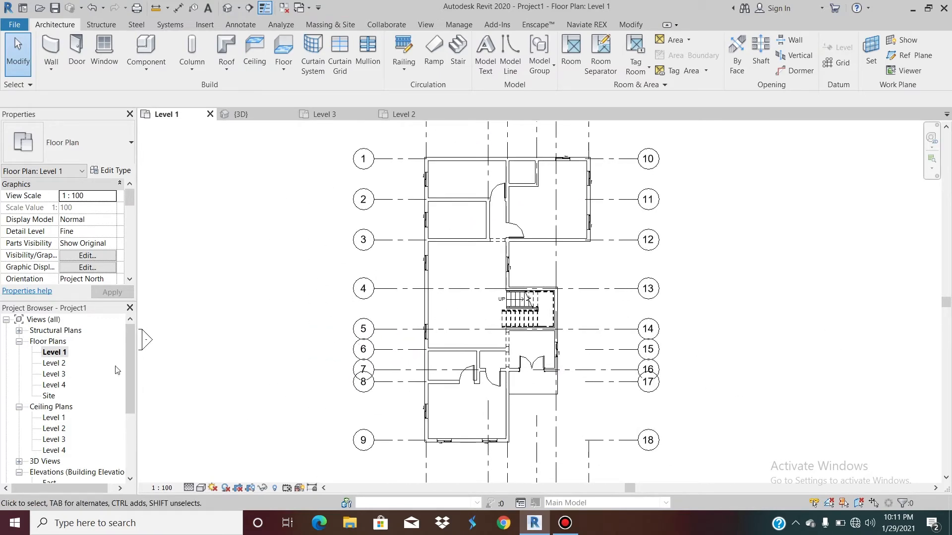
{"action": "double_click", "coordinate": [54, 363]}
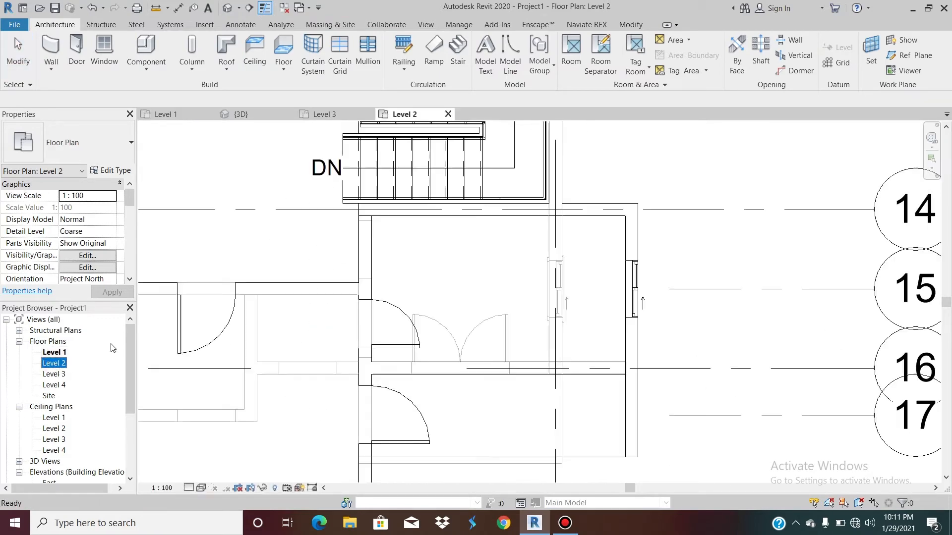
{"action": "scroll", "coordinate": [436, 322], "scroll_direction": "down", "scroll_amount": 5}
{"action": "scroll", "coordinate": [436, 322], "scroll_direction": "down", "scroll_amount": 3}
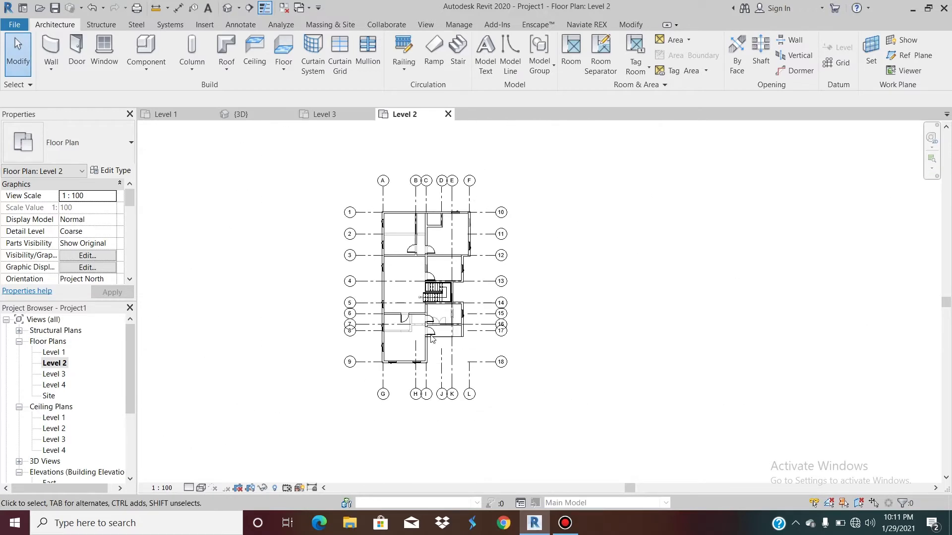
Set the base level of the Level 2 floor plan's underlay range to None and apply it
{"action": "scroll", "coordinate": [416, 286], "scroll_direction": "up", "scroll_amount": 3}
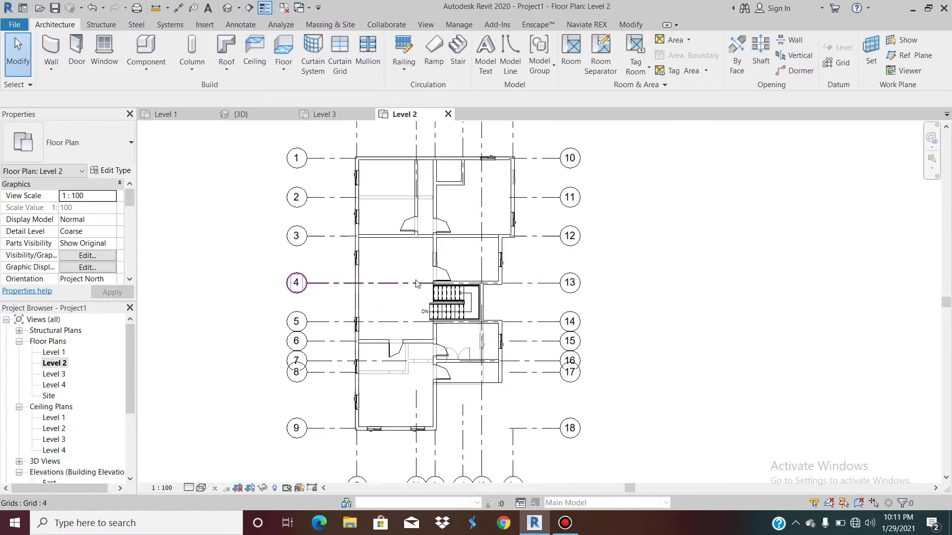
{"action": "scroll", "coordinate": [362, 206], "scroll_direction": "up", "scroll_amount": 2}
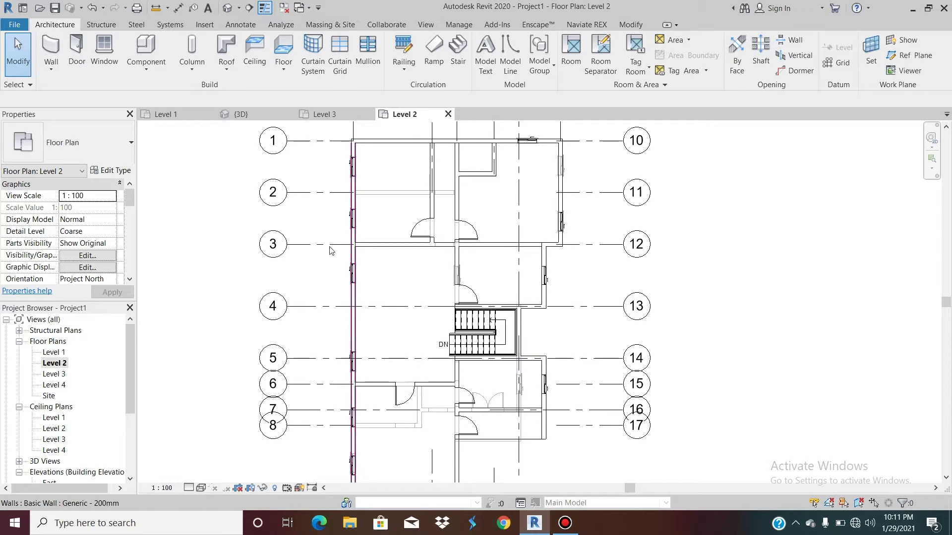
{"action": "scroll", "coordinate": [40, 246], "scroll_direction": "down", "scroll_amount": 4}
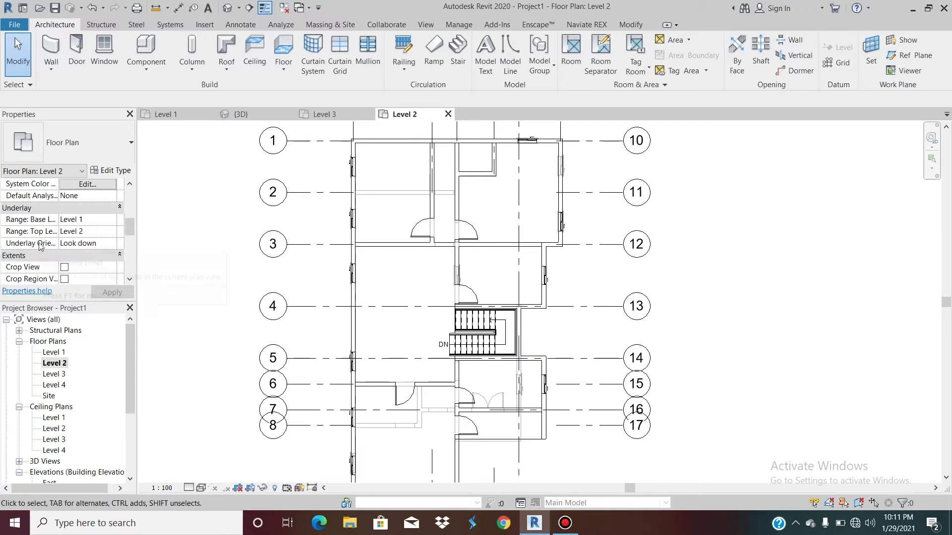
{"action": "left_click", "coordinate": [111, 221]}
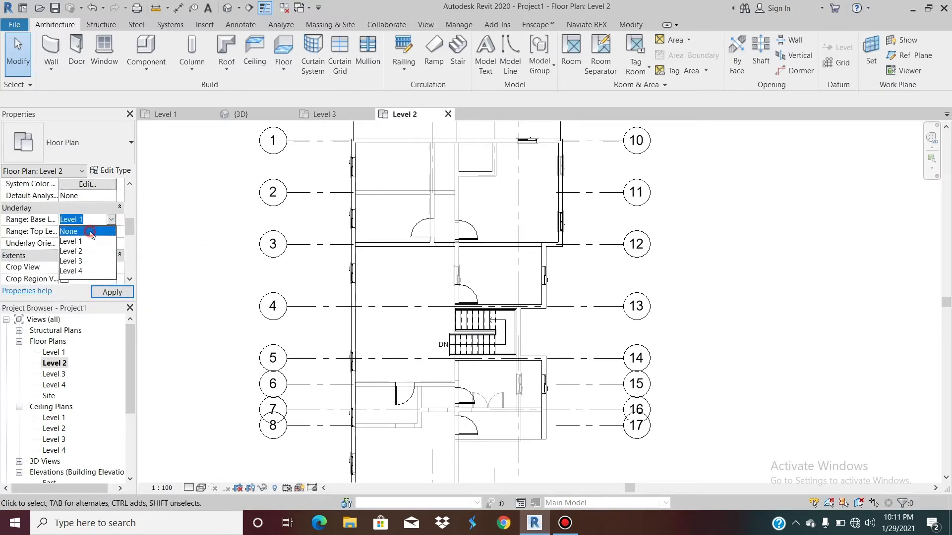
{"action": "left_click", "coordinate": [91, 232]}
{"action": "left_click", "coordinate": [111, 292]}
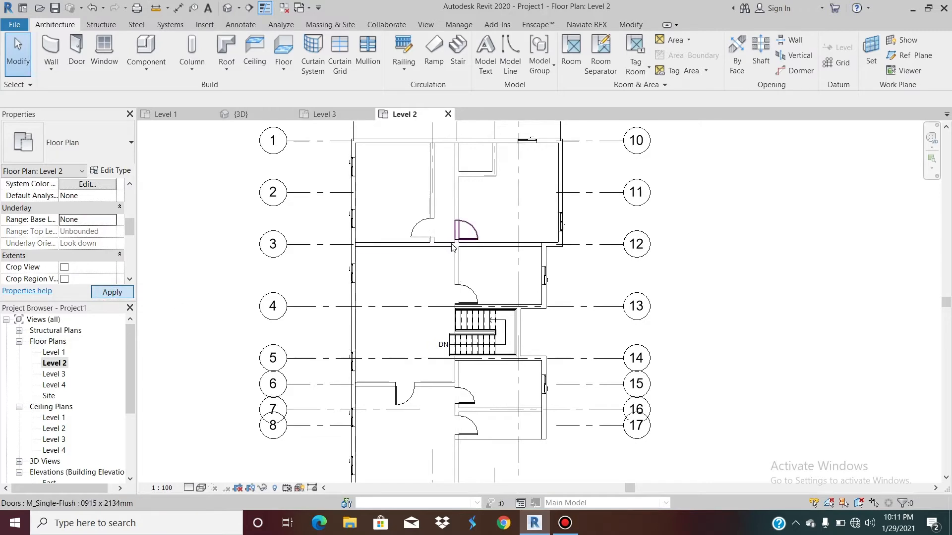
Compare the grid lines with the walls on the Level 2 floor plan, switching to Level 1 and back
{"action": "scroll", "coordinate": [452, 238], "scroll_direction": "down", "scroll_amount": 2}
{"action": "scroll", "coordinate": [402, 339], "scroll_direction": "down", "scroll_amount": 1}
{"action": "scroll", "coordinate": [403, 339], "scroll_direction": "down", "scroll_amount": 1}
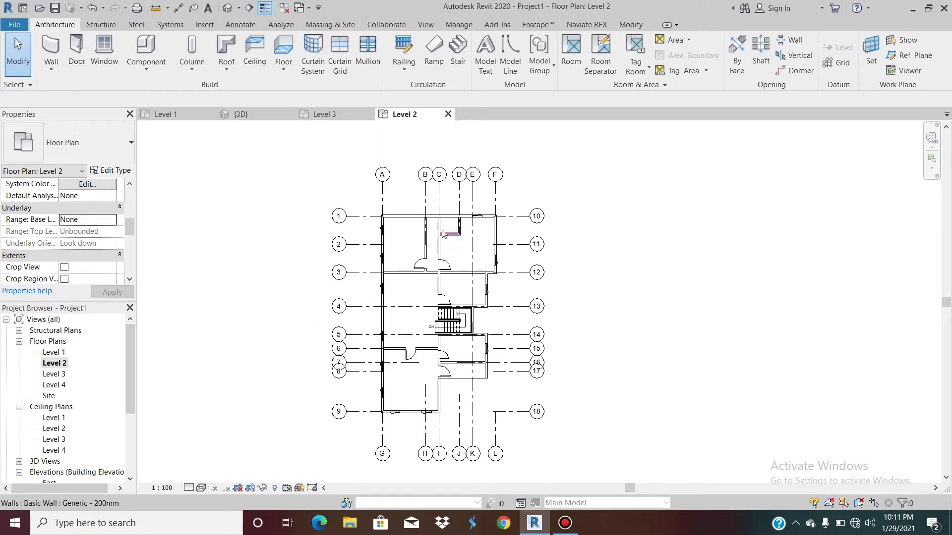
{"action": "scroll", "coordinate": [371, 232], "scroll_direction": "up", "scroll_amount": 3}
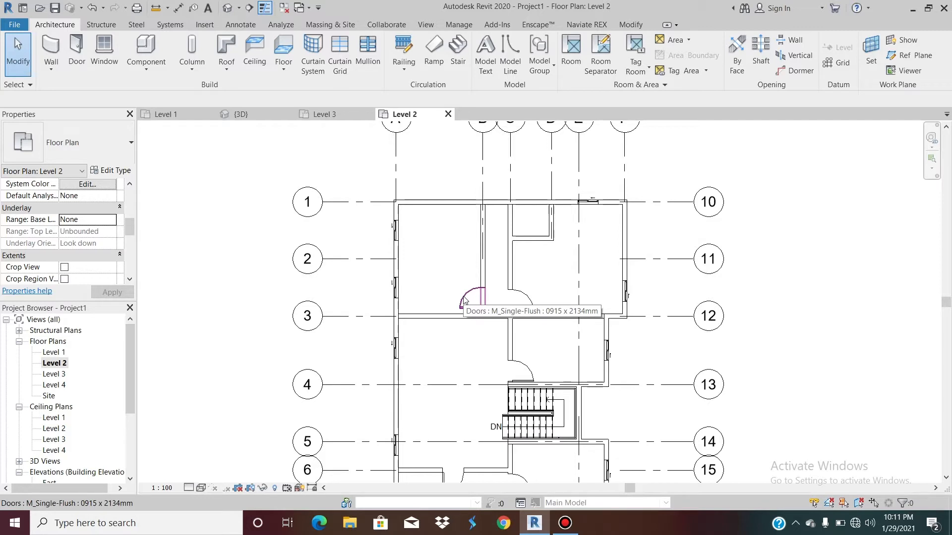
{"action": "scroll", "coordinate": [463, 299], "scroll_direction": "down", "scroll_amount": 2}
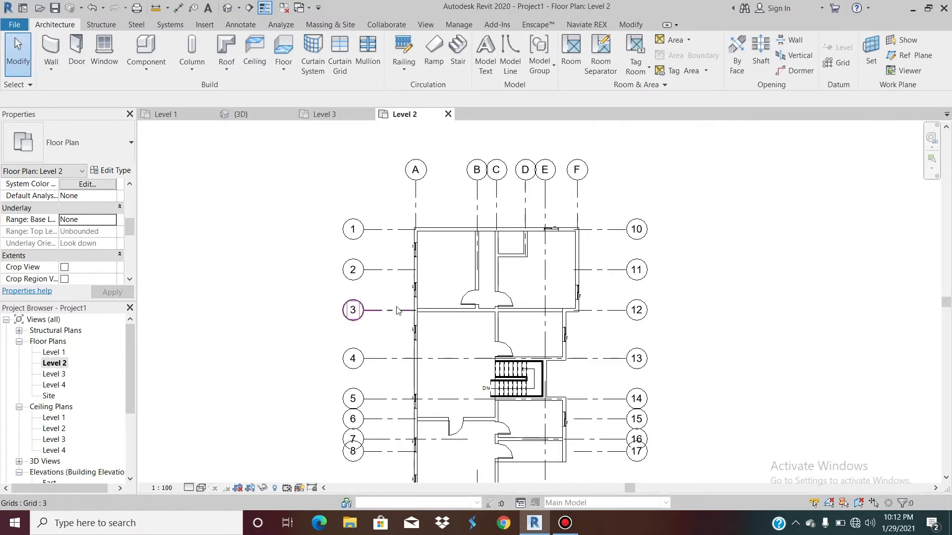
{"action": "scroll", "coordinate": [395, 308], "scroll_direction": "up", "scroll_amount": 2}
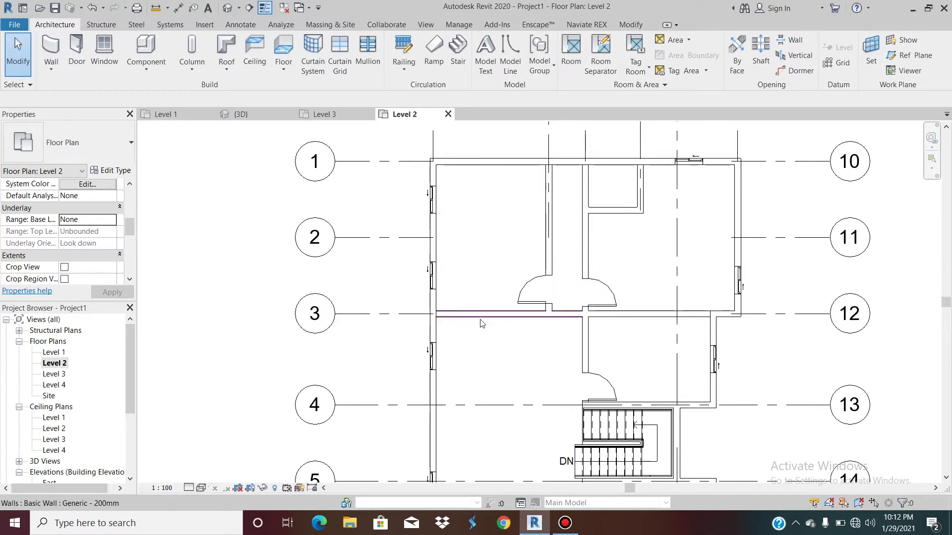
{"action": "double_click", "coordinate": [52, 352]}
{"action": "scroll", "coordinate": [434, 210], "scroll_direction": "up", "scroll_amount": 3}
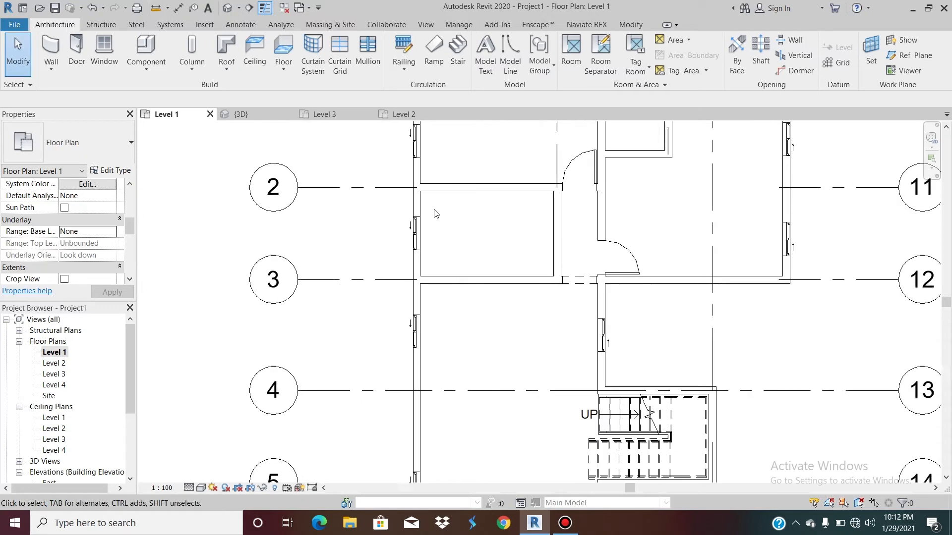
{"action": "scroll", "coordinate": [495, 312], "scroll_direction": "down", "scroll_amount": 1}
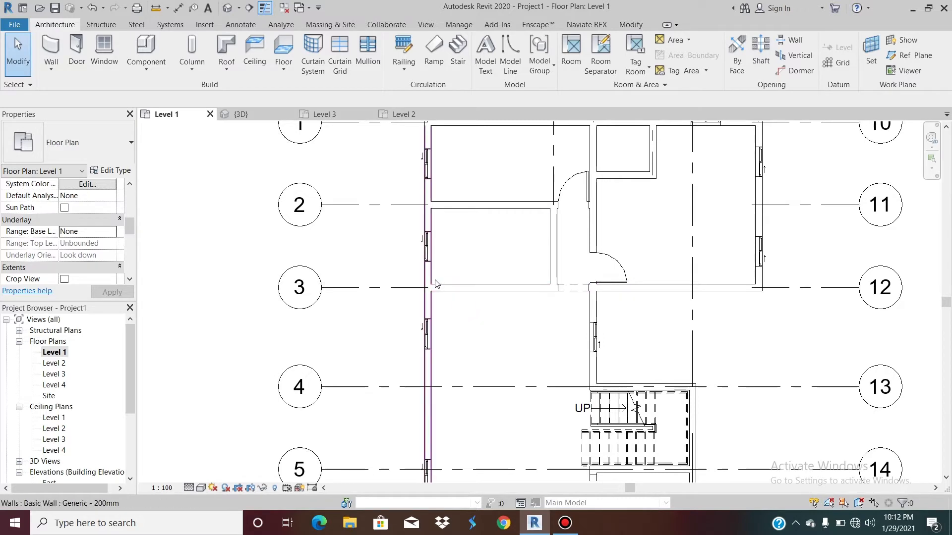
{"action": "double_click", "coordinate": [54, 363]}
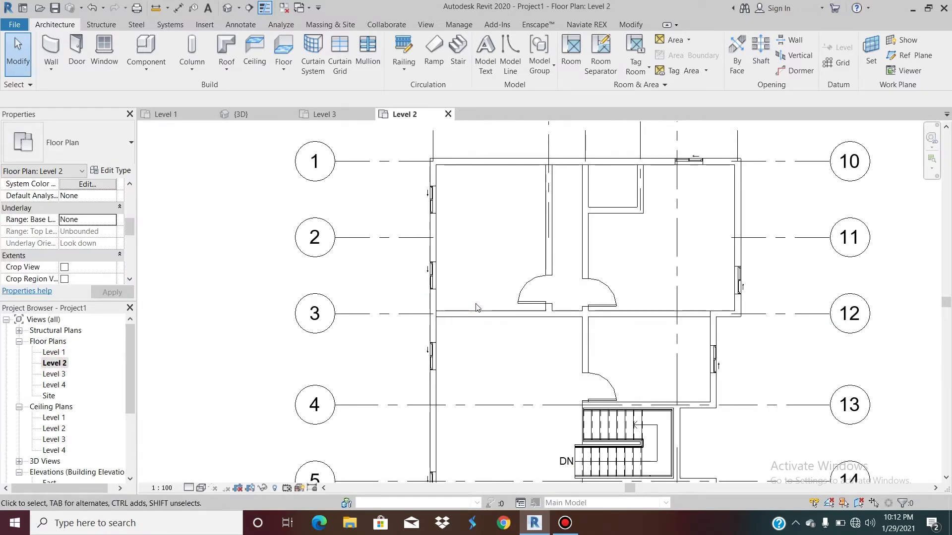
{"action": "scroll", "coordinate": [471, 289], "scroll_direction": "down", "scroll_amount": 1}
{"action": "scroll", "coordinate": [471, 289], "scroll_direction": "down", "scroll_amount": 2}
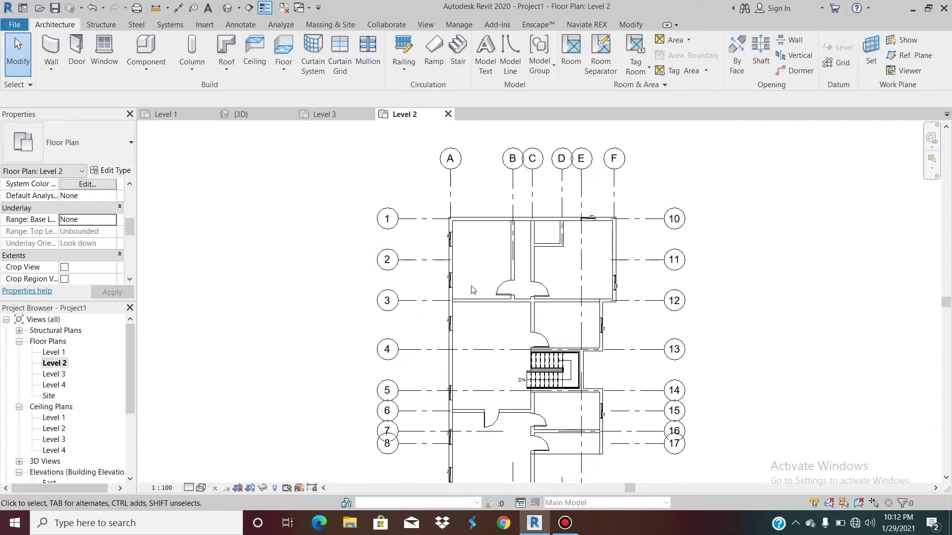
{"action": "scroll", "coordinate": [471, 289], "scroll_direction": "down", "scroll_amount": 1}
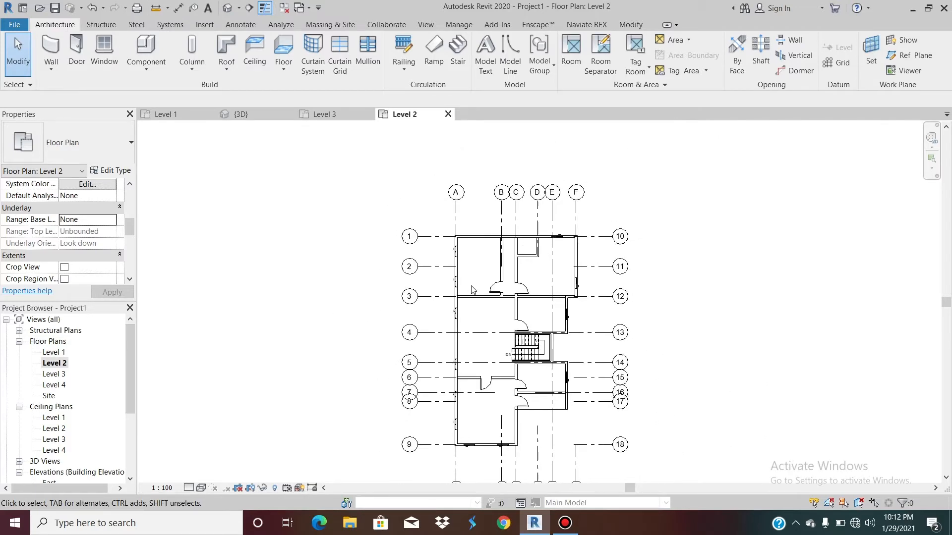
{"action": "middle_click_drag", "start_coordinate": [441, 448], "coordinate": [448, 410]}
{"action": "scroll", "coordinate": [502, 353], "scroll_direction": "down", "scroll_amount": 2}
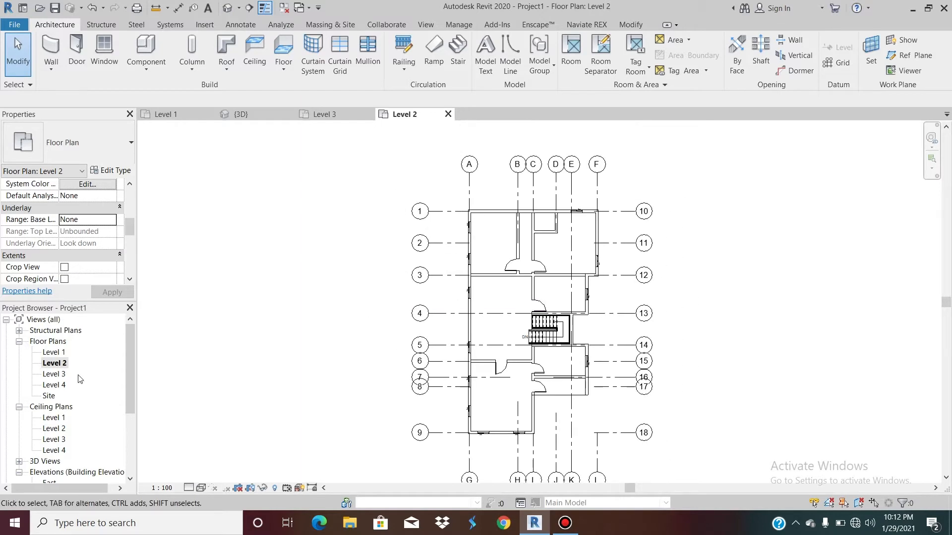
Return to the Level 1 floor plan and place tagged rooms in the upper-right room and the small left room between grids 2 and 3
{"action": "double_click", "coordinate": [54, 352]}
{"action": "scroll", "coordinate": [334, 339], "scroll_direction": "down", "scroll_amount": 4}
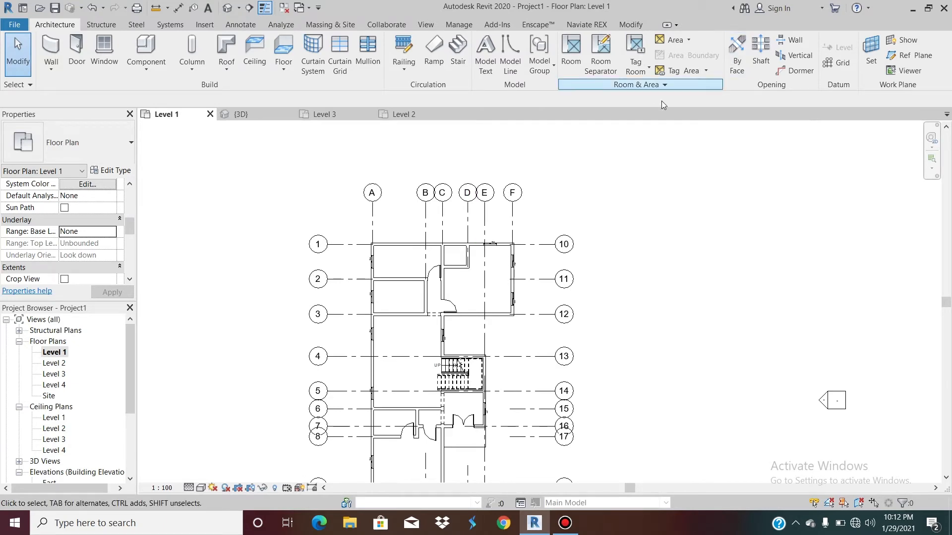
{"action": "left_click", "coordinate": [576, 48]}
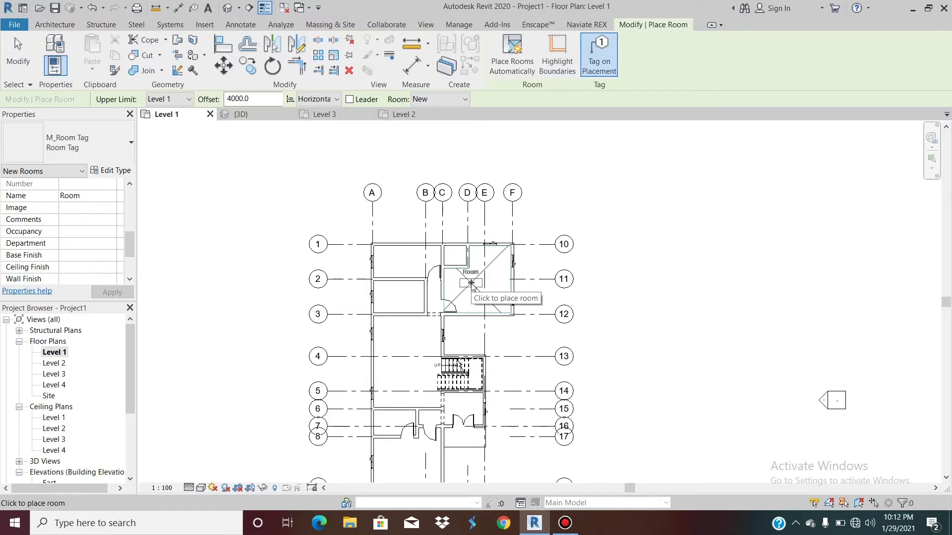
{"action": "scroll", "coordinate": [471, 286], "scroll_direction": "up", "scroll_amount": 4}
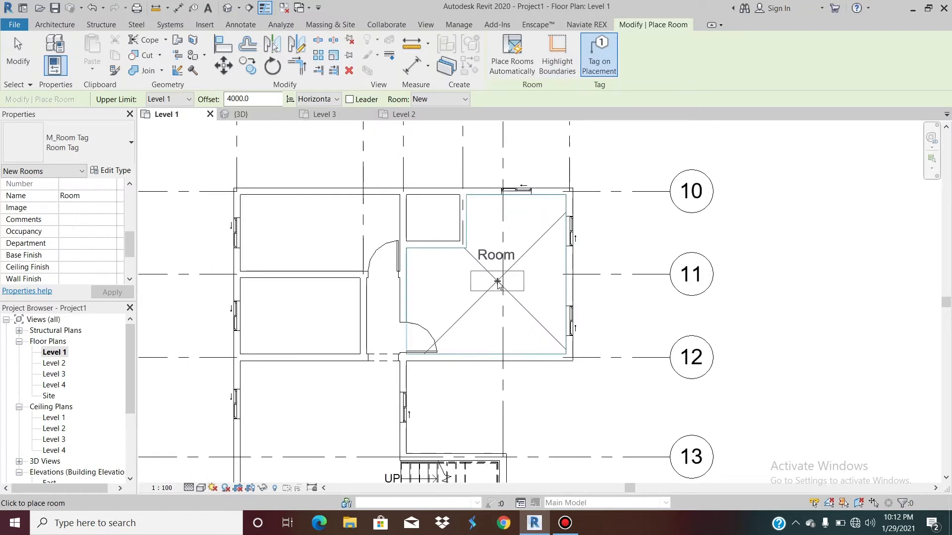
{"action": "left_click", "coordinate": [497, 291]}
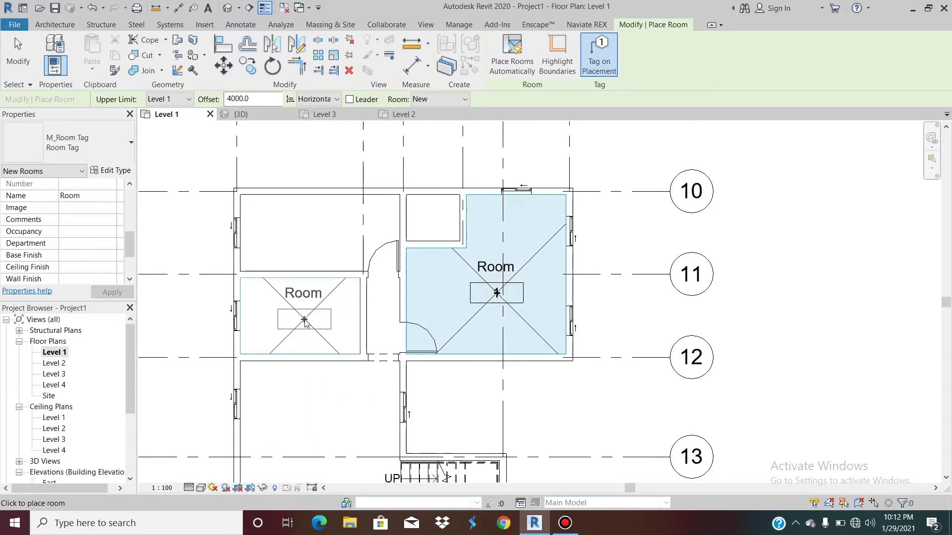
{"action": "left_click", "coordinate": [304, 324]}
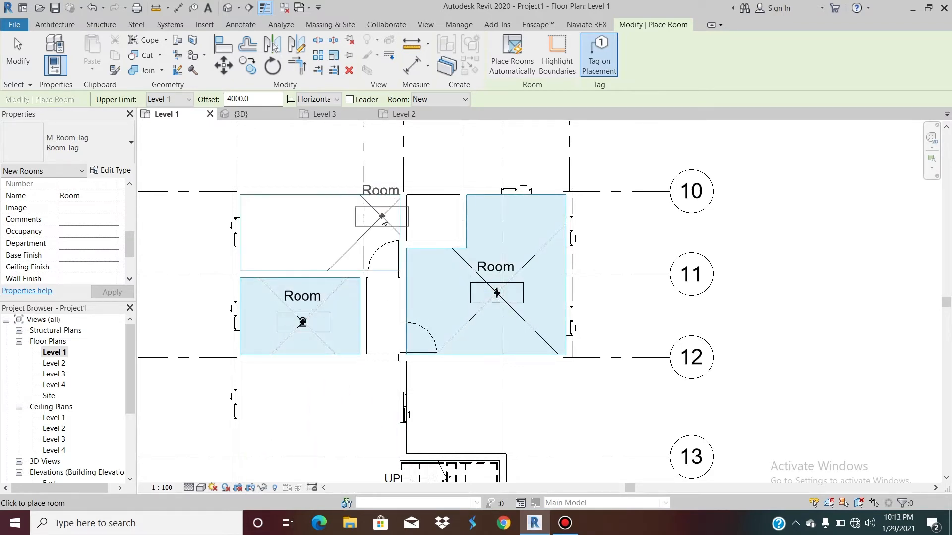
Place tagged rooms in the large space beside the stairs and in the double-door room just below the stairs
{"action": "scroll", "coordinate": [384, 216], "scroll_direction": "down", "scroll_amount": 2}
{"action": "scroll", "coordinate": [374, 329], "scroll_direction": "down", "scroll_amount": 2}
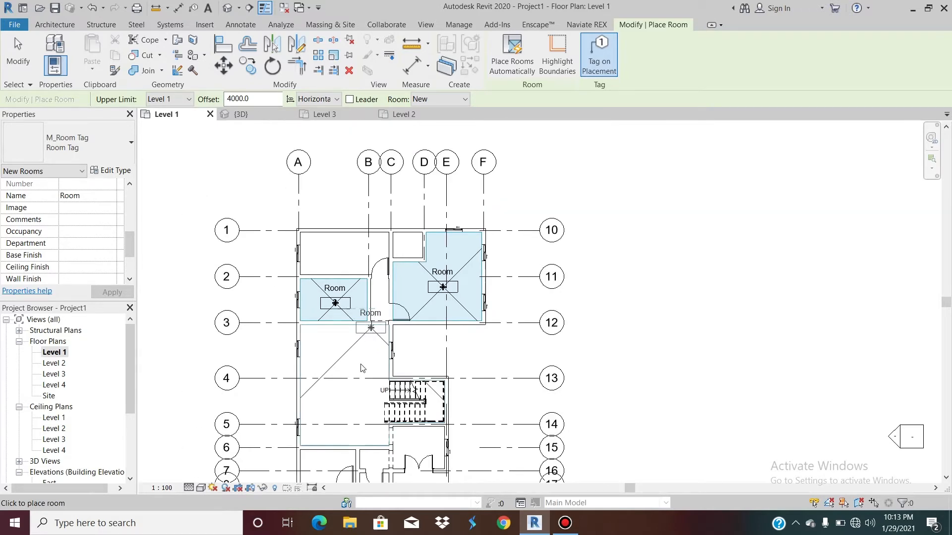
{"action": "scroll", "coordinate": [345, 388], "scroll_direction": "up", "scroll_amount": 3}
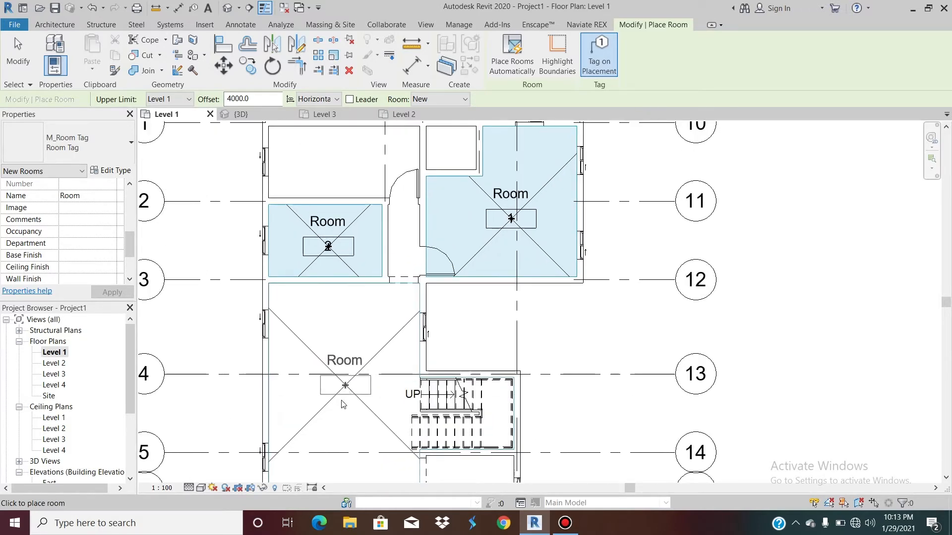
{"action": "left_click", "coordinate": [341, 402]}
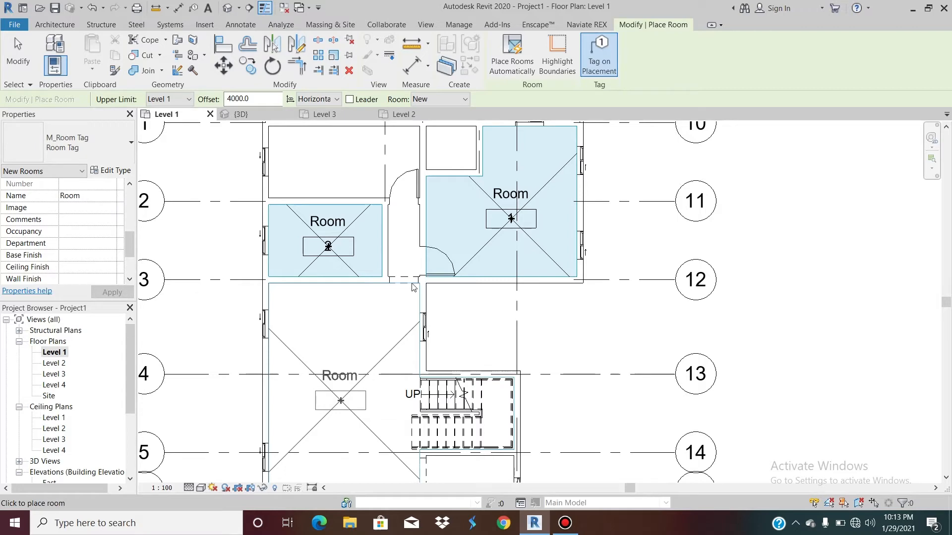
{"action": "scroll", "coordinate": [410, 283], "scroll_direction": "down", "scroll_amount": 3}
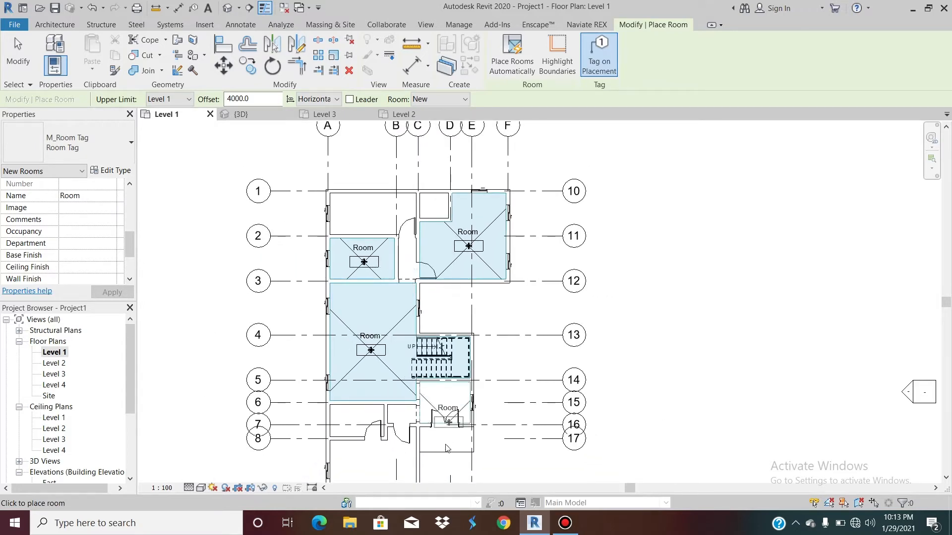
{"action": "scroll", "coordinate": [444, 443], "scroll_direction": "up", "scroll_amount": 3}
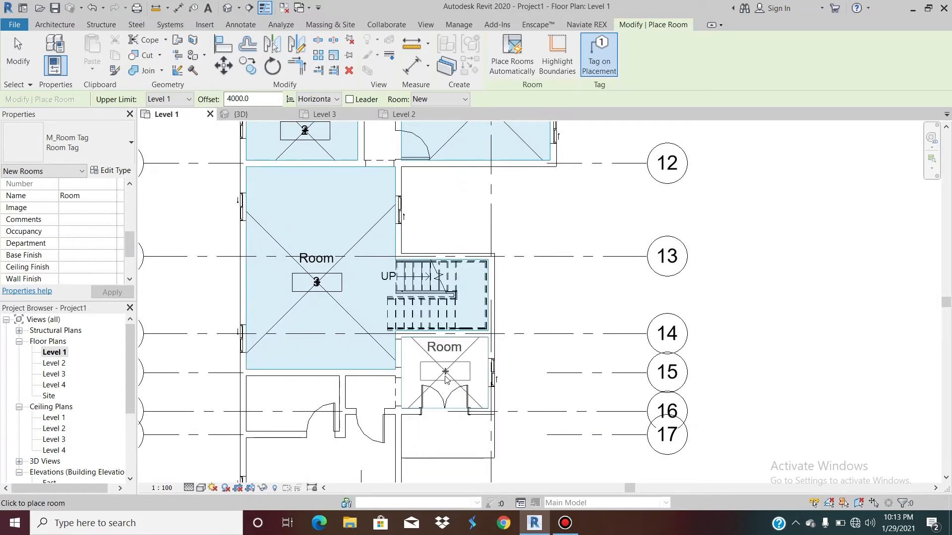
{"action": "left_click", "coordinate": [445, 378]}
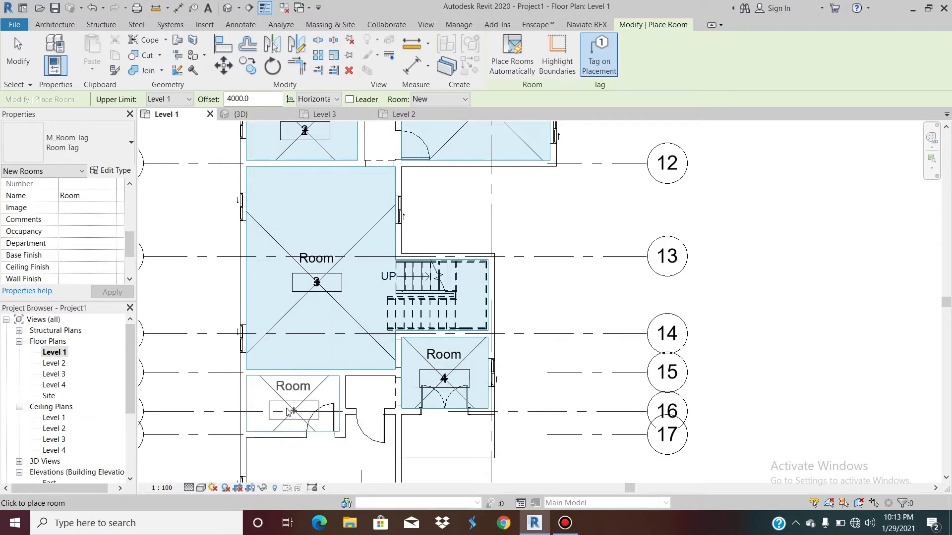
Place tagged rooms in the small left room at grid 7 and the large room at the building's lower end, then finish placing rooms
{"action": "left_click", "coordinate": [293, 414]}
{"action": "scroll", "coordinate": [476, 210], "scroll_direction": "down", "scroll_amount": 2}
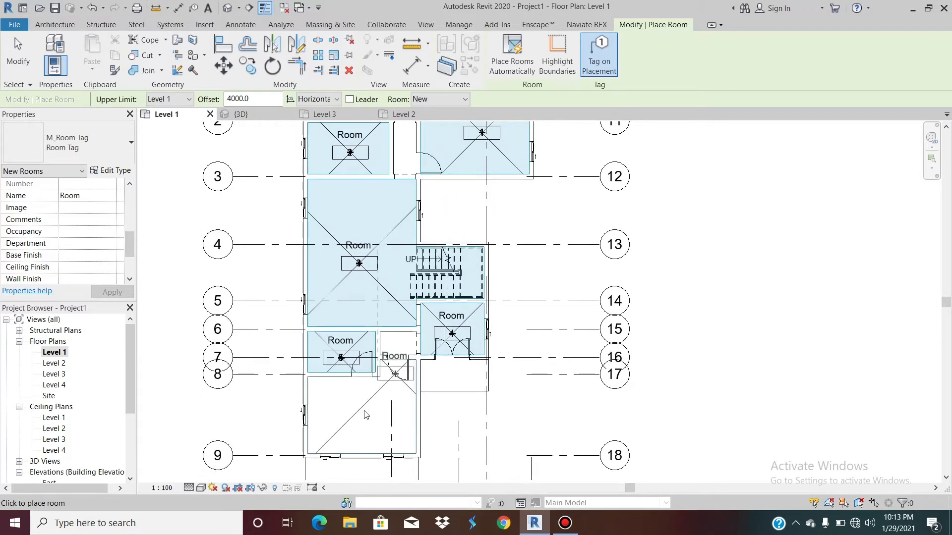
{"action": "scroll", "coordinate": [356, 420], "scroll_direction": "up", "scroll_amount": 2}
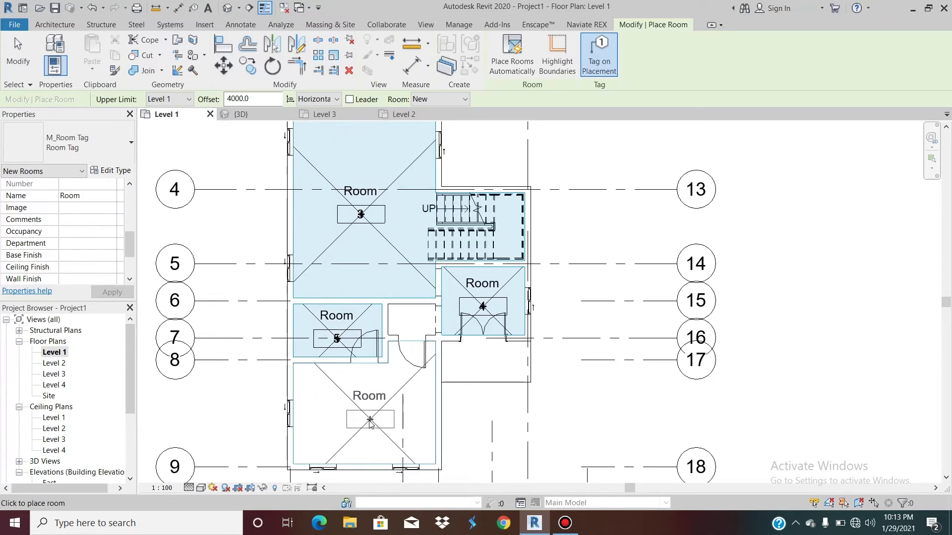
{"action": "left_click", "coordinate": [368, 421]}
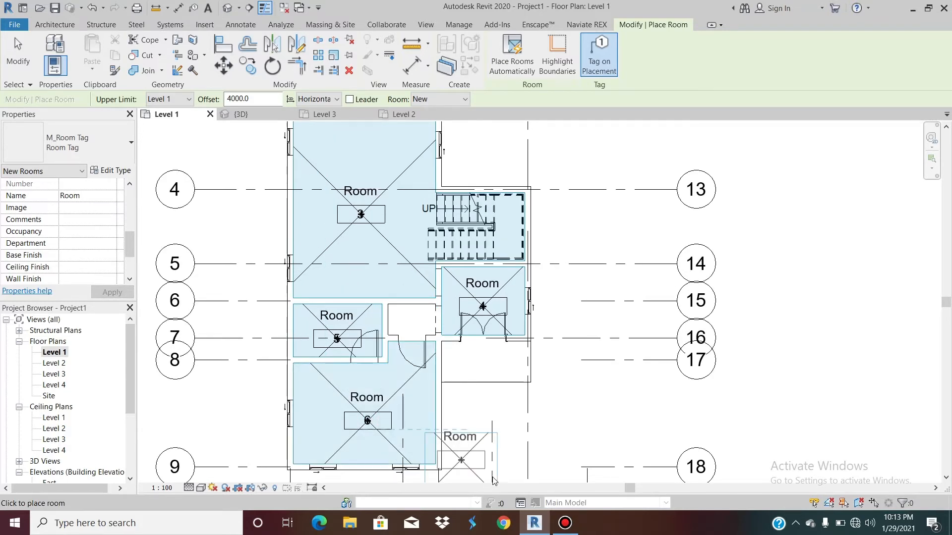
{"action": "key", "text": "Escape"}
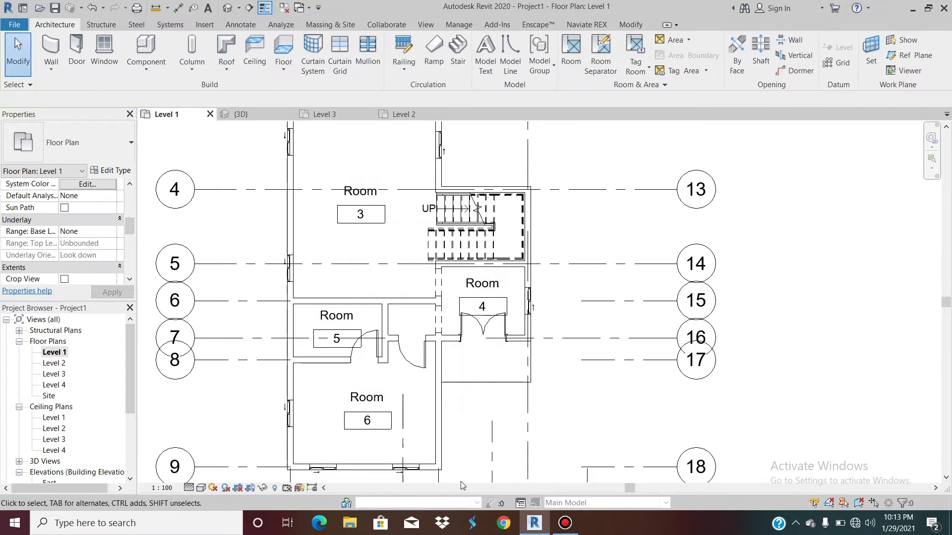
Change the tag of room 6 to the Room Tag With Area type and clear the selection
{"action": "left_click", "coordinate": [344, 444]}
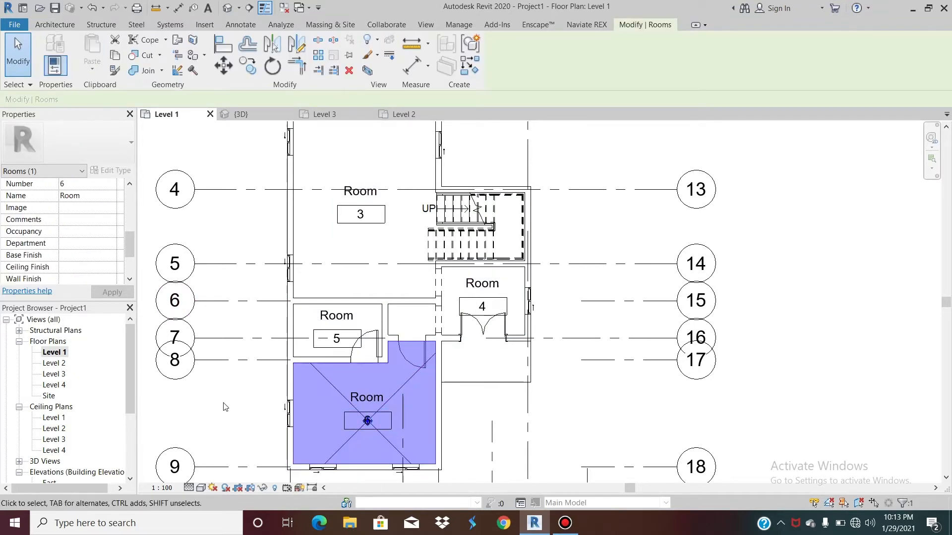
{"action": "left_click", "coordinate": [235, 406]}
{"action": "left_click", "coordinate": [353, 429]}
{"action": "left_click", "coordinate": [107, 149]}
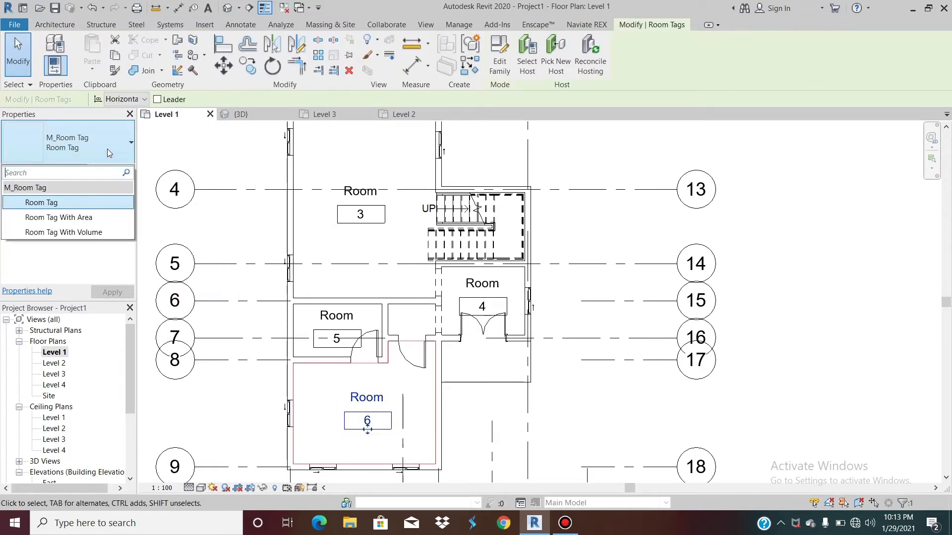
{"action": "left_click", "coordinate": [88, 218]}
{"action": "left_click", "coordinate": [486, 418]}
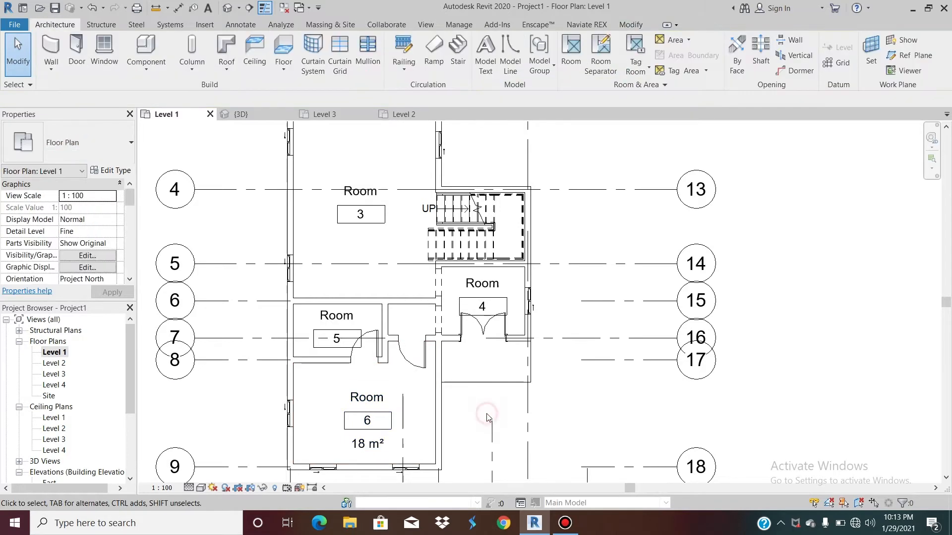
Change all remaining plain room tags in the Level 1 view to the Room Tag With Area type and clear the selection
{"action": "right_click", "coordinate": [334, 317]}
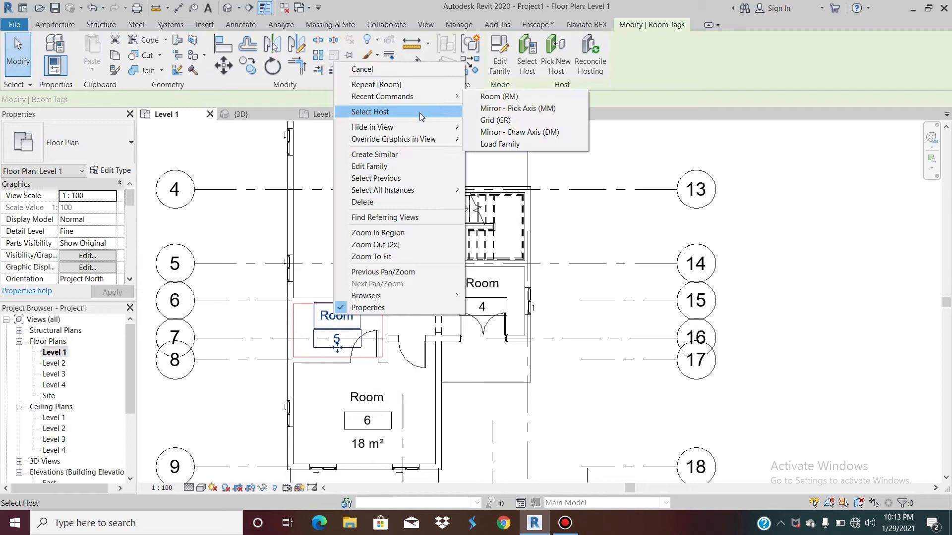
{"action": "mouse_move", "coordinate": [444, 195]}
{"action": "left_click", "coordinate": [504, 190]}
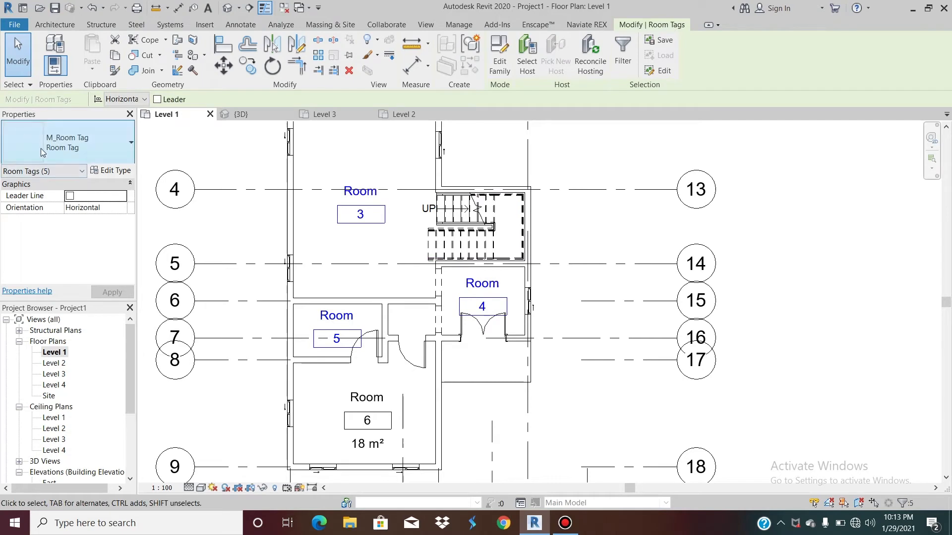
{"action": "left_click", "coordinate": [42, 152]}
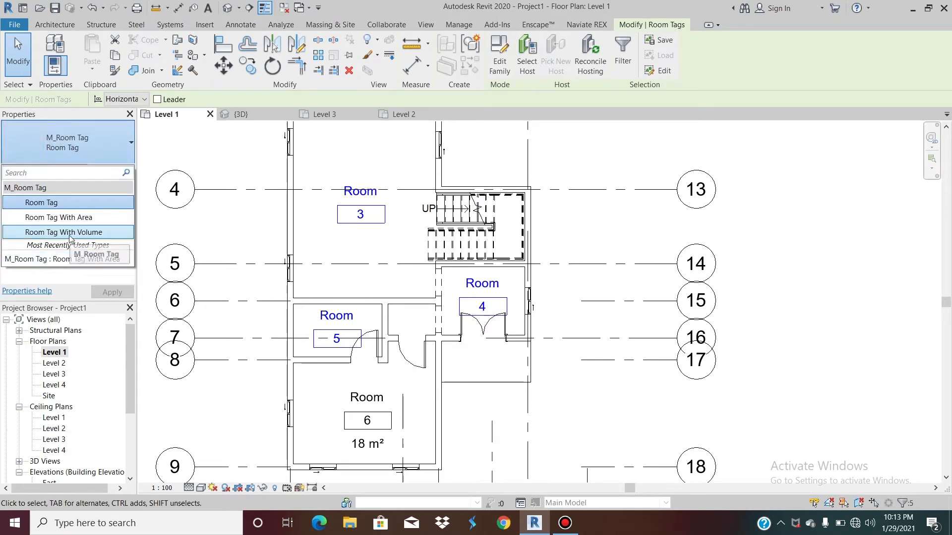
{"action": "left_click", "coordinate": [92, 218]}
{"action": "left_click", "coordinate": [228, 226]}
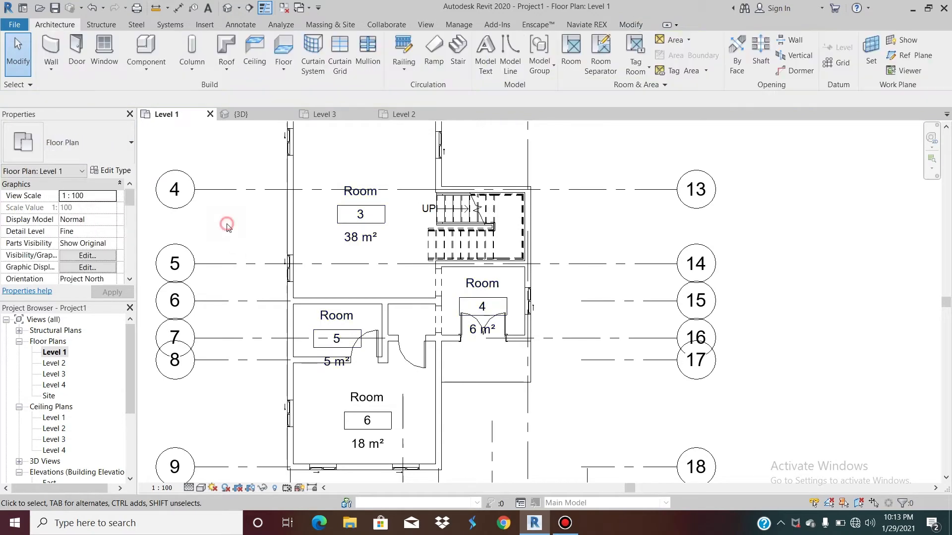
Examine the area tags of the rooms across the Level 1 floor plan
{"action": "scroll", "coordinate": [384, 321], "scroll_direction": "down", "scroll_amount": 2}
{"action": "scroll", "coordinate": [361, 397], "scroll_direction": "down", "scroll_amount": 1}
{"action": "scroll", "coordinate": [367, 387], "scroll_direction": "up", "scroll_amount": 5}
{"action": "scroll", "coordinate": [385, 375], "scroll_direction": "down", "scroll_amount": 3}
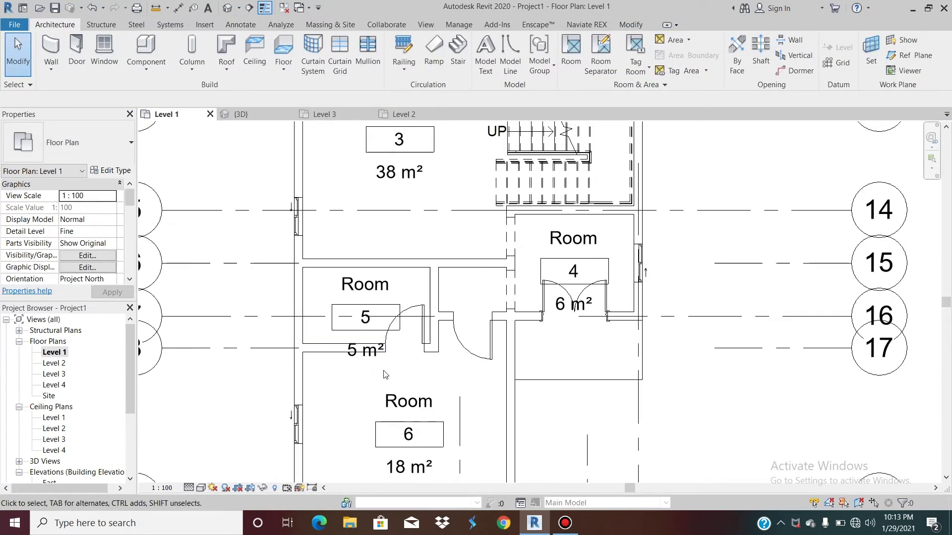
{"action": "scroll", "coordinate": [471, 293], "scroll_direction": "down", "scroll_amount": 2}
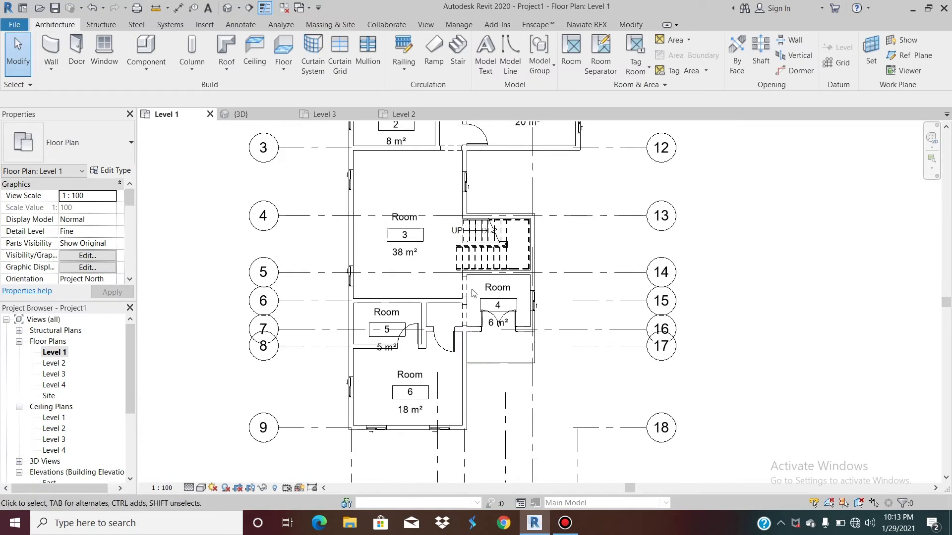
{"action": "scroll", "coordinate": [393, 242], "scroll_direction": "up", "scroll_amount": 3}
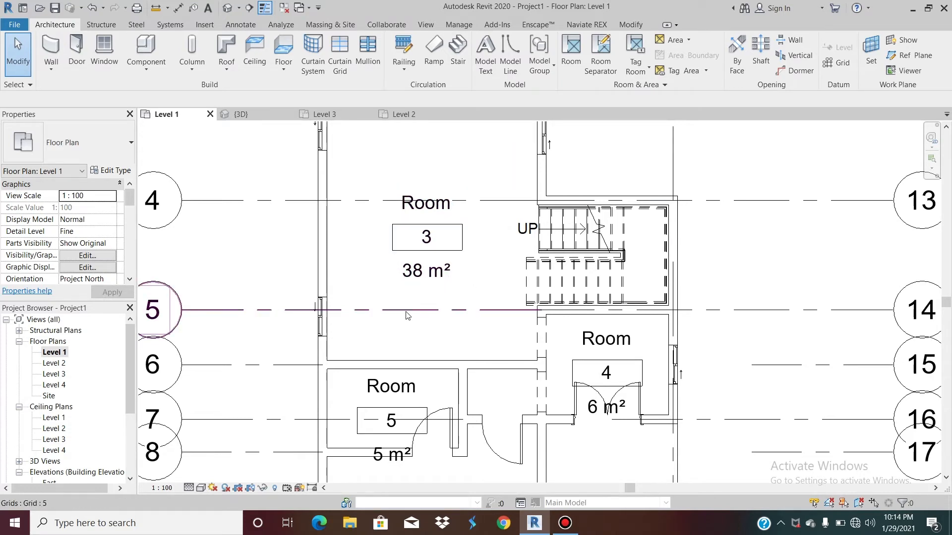
{"action": "scroll", "coordinate": [419, 332], "scroll_direction": "down", "scroll_amount": 5}
{"action": "scroll", "coordinate": [390, 229], "scroll_direction": "up", "scroll_amount": 3}
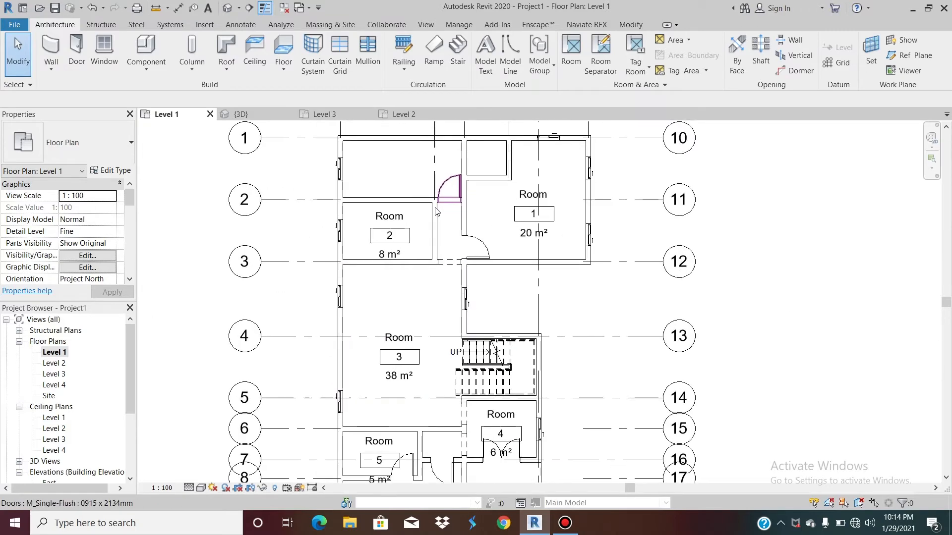
Rename room 2, between grids 2 and 3, as DINNING
{"action": "scroll", "coordinate": [380, 227], "scroll_direction": "up", "scroll_amount": 3}
{"action": "left_click", "coordinate": [386, 210]}
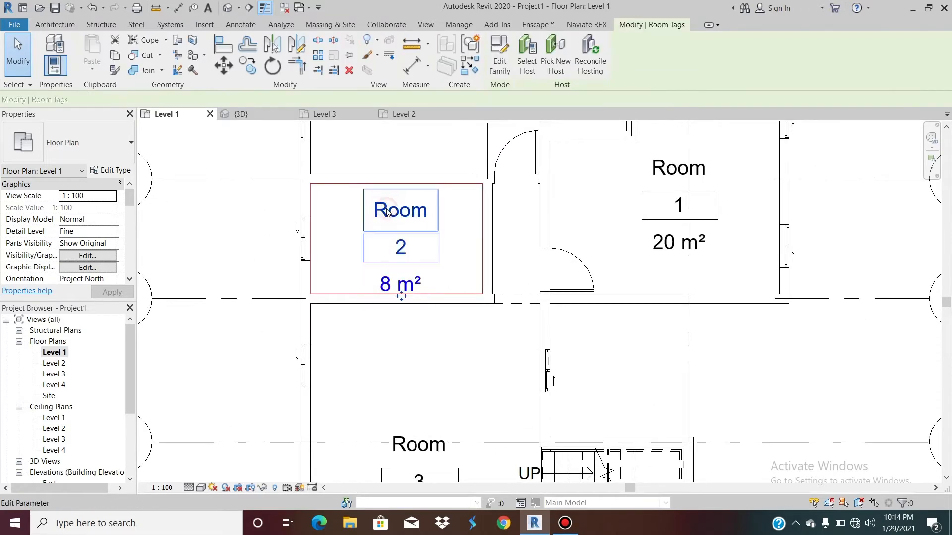
{"action": "left_click", "coordinate": [387, 208]}
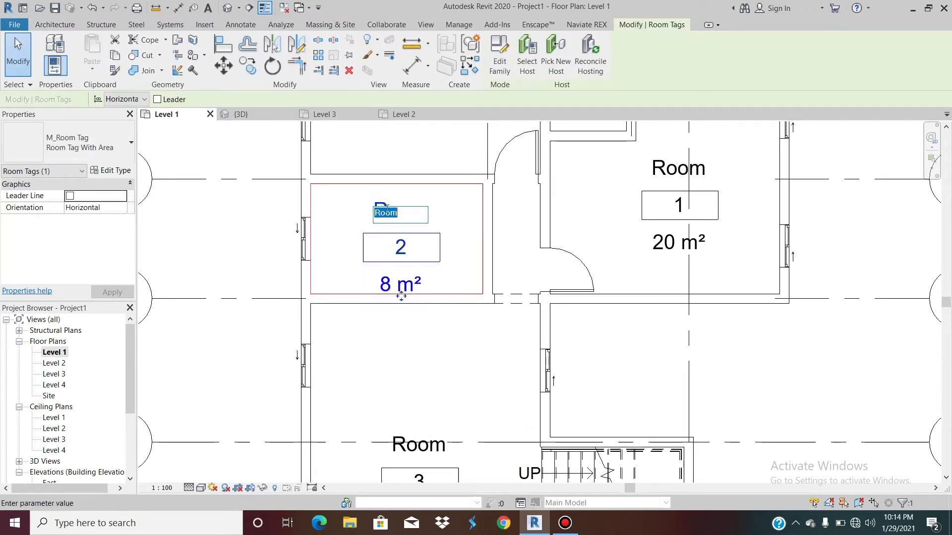
{"action": "type", "text": "DINNING"}
{"action": "key", "text": "Return"}
Rename room 1, in the upper-right part of the building, as BEDROOM
{"action": "scroll", "coordinate": [394, 290], "scroll_direction": "down", "scroll_amount": 3}
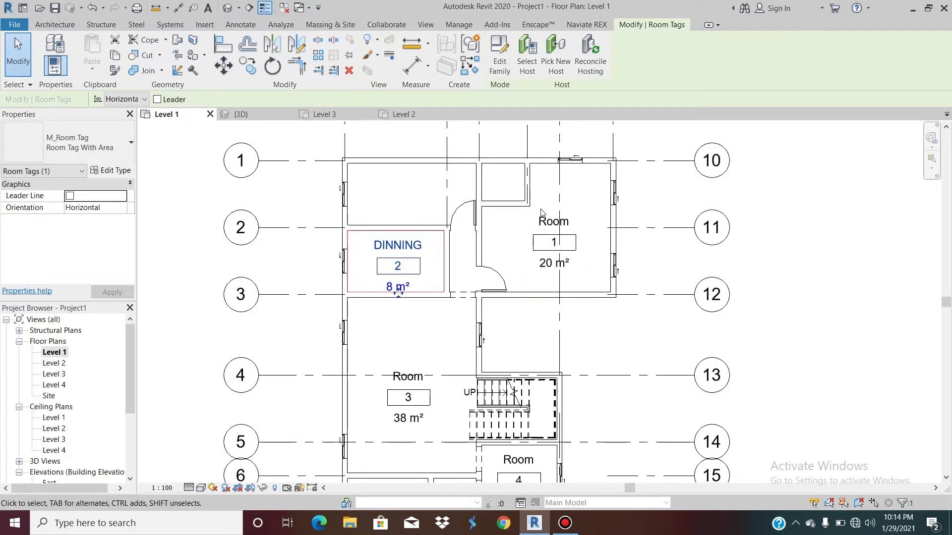
{"action": "left_click", "coordinate": [552, 220]}
{"action": "left_click", "coordinate": [554, 220]}
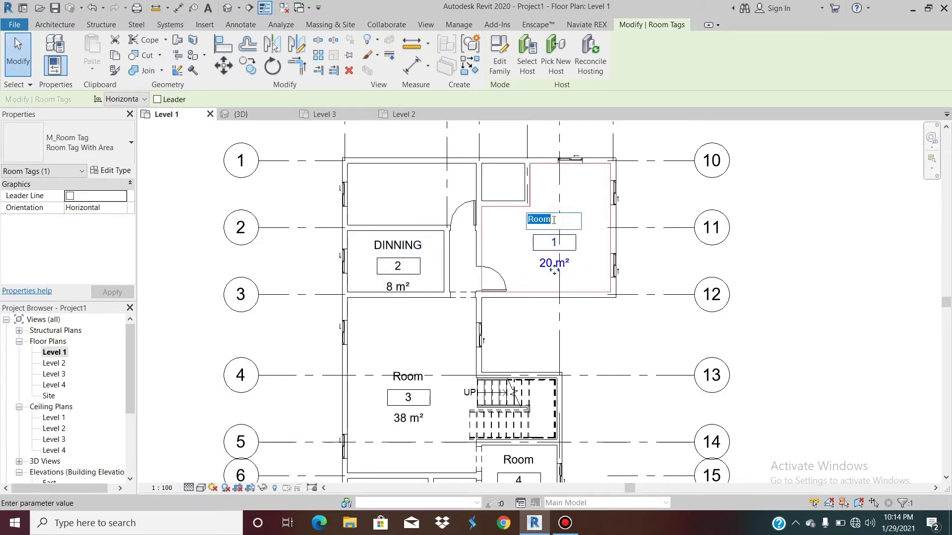
{"action": "type", "text": "BEDROOM"}
{"action": "key", "text": "Return"}
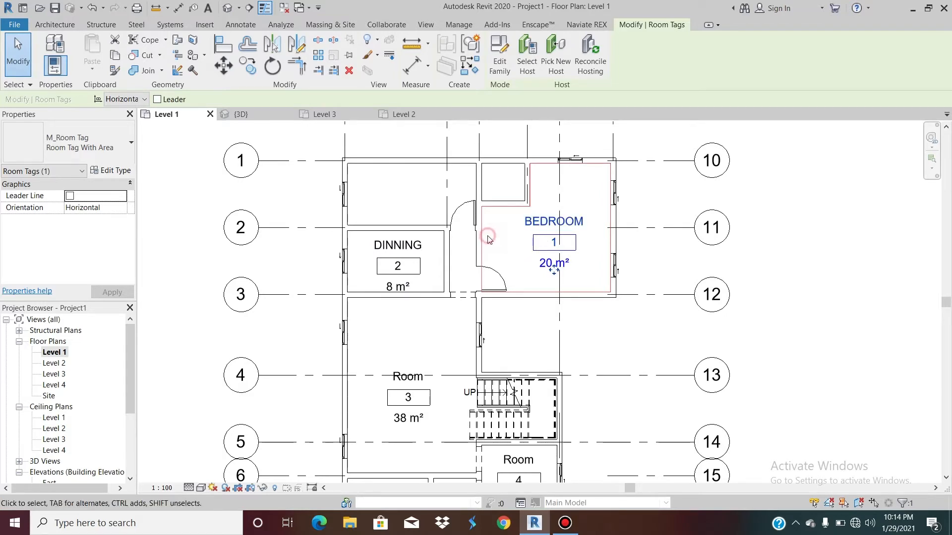
Rename room 3, the large space beside the stairs, as LIVING ROOM
{"action": "scroll", "coordinate": [437, 200], "scroll_direction": "down", "scroll_amount": 1}
{"action": "scroll", "coordinate": [438, 200], "scroll_direction": "down", "scroll_amount": 1}
{"action": "scroll", "coordinate": [525, 242], "scroll_direction": "up", "scroll_amount": 3}
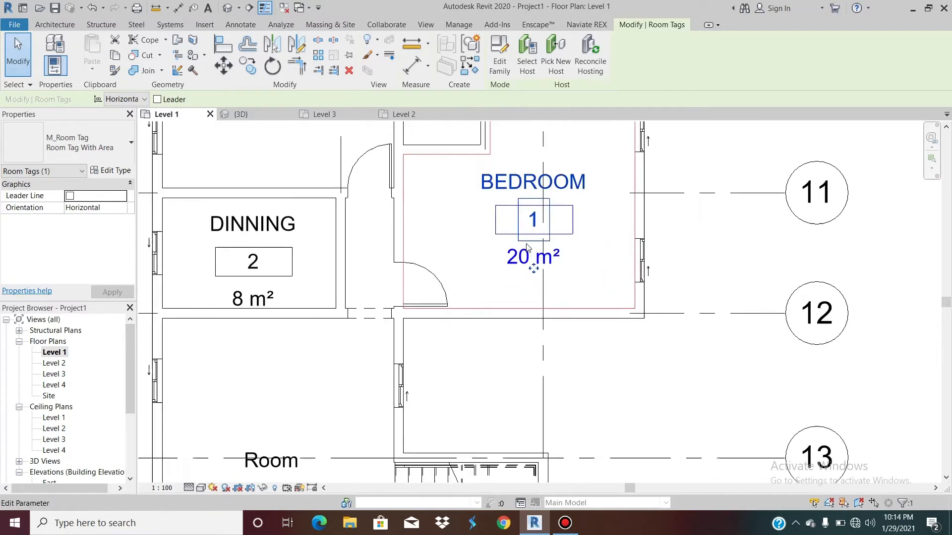
{"action": "scroll", "coordinate": [525, 243], "scroll_direction": "down", "scroll_amount": 3}
{"action": "scroll", "coordinate": [526, 246], "scroll_direction": "down", "scroll_amount": 1}
{"action": "scroll", "coordinate": [387, 377], "scroll_direction": "up", "scroll_amount": 2}
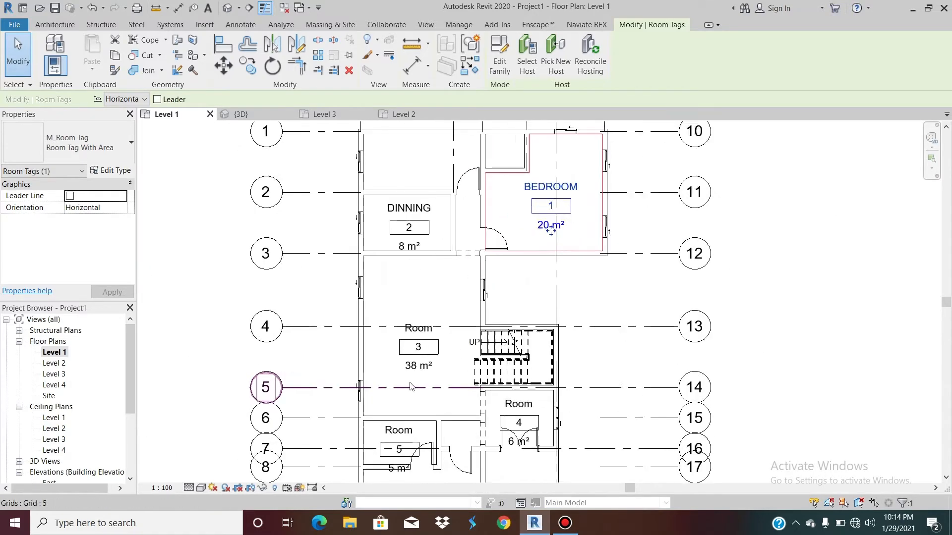
{"action": "left_click", "coordinate": [415, 309]}
{"action": "left_click", "coordinate": [416, 310]}
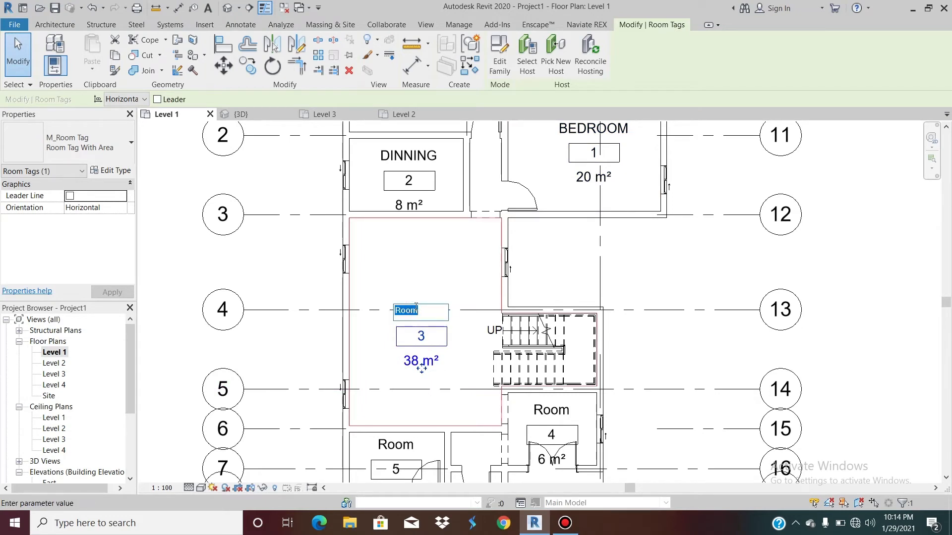
{"action": "type", "text": "LIVING ROOM"}
{"action": "key", "text": "Return"}
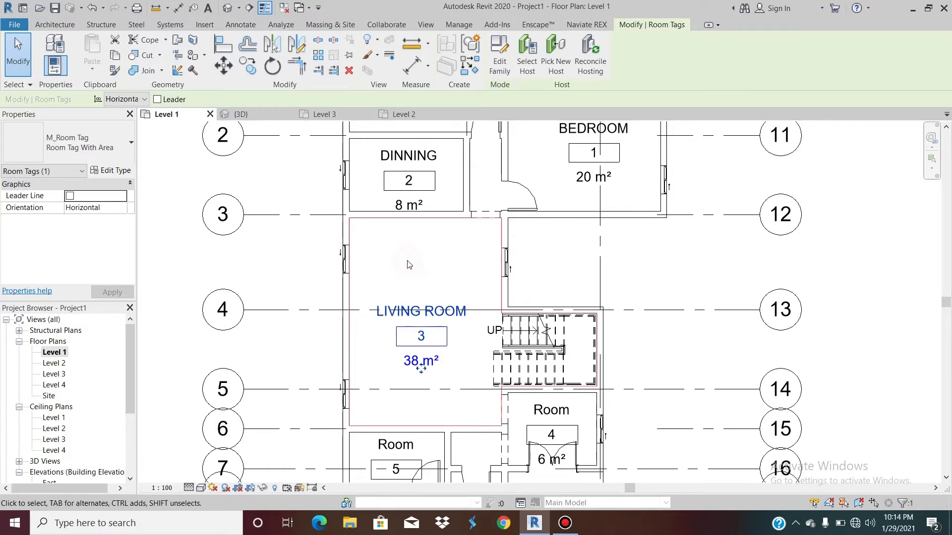
Rename room 5, the small room at grid 7, as TOILET
{"action": "scroll", "coordinate": [407, 264], "scroll_direction": "down", "scroll_amount": 1}
{"action": "scroll", "coordinate": [416, 414], "scroll_direction": "up", "scroll_amount": 2}
{"action": "scroll", "coordinate": [415, 414], "scroll_direction": "up", "scroll_amount": 1}
{"action": "left_click", "coordinate": [391, 354]}
{"action": "left_click", "coordinate": [390, 365]}
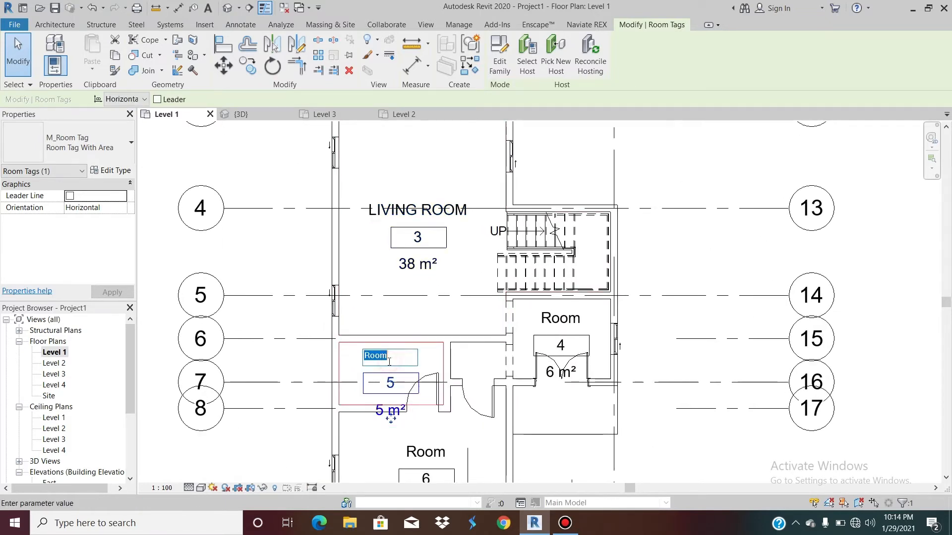
{"action": "type", "text": "TOILET"}
{"action": "key", "text": "Return"}
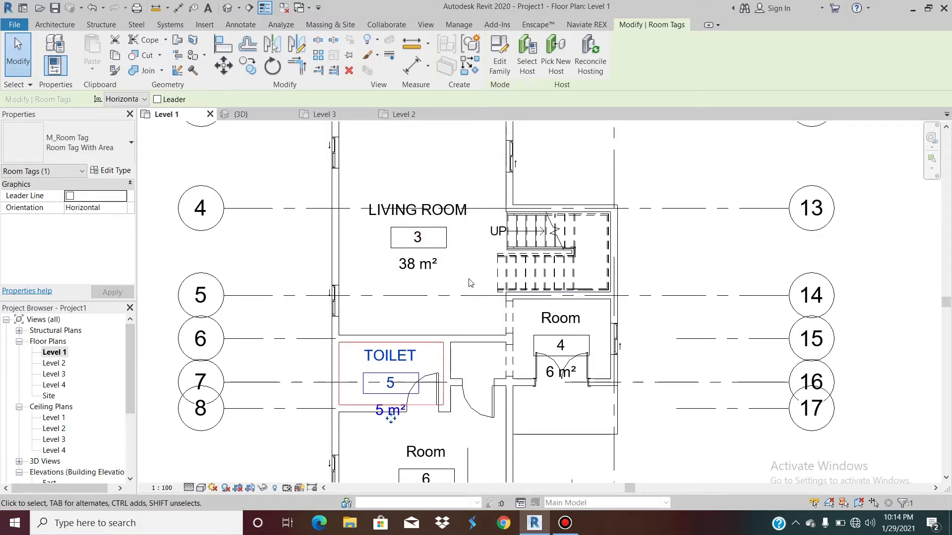
Rename room 4, the double-door room below the stairs, as FOYER
{"action": "left_click", "coordinate": [558, 325]}
{"action": "left_click", "coordinate": [558, 325]}
{"action": "type", "text": "FOYER"}
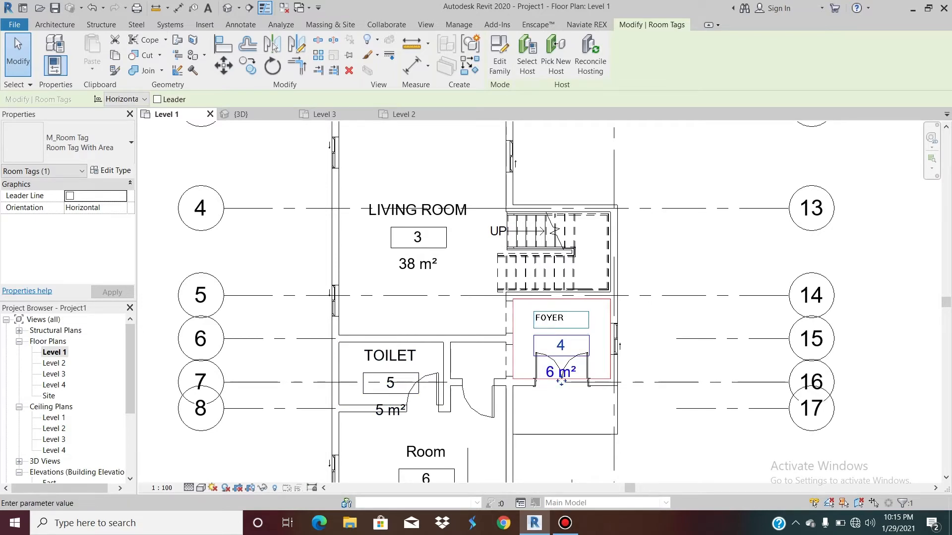
{"action": "key", "text": "Return"}
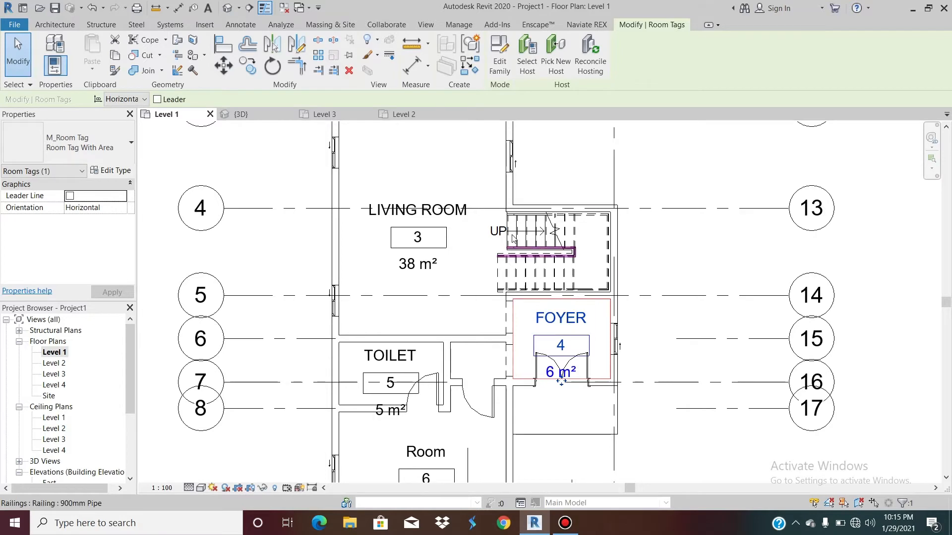
Rename room 6, at the building's lower end, as GUEST ROOM and clear the selection
{"action": "scroll", "coordinate": [503, 230], "scroll_direction": "down", "scroll_amount": 3}
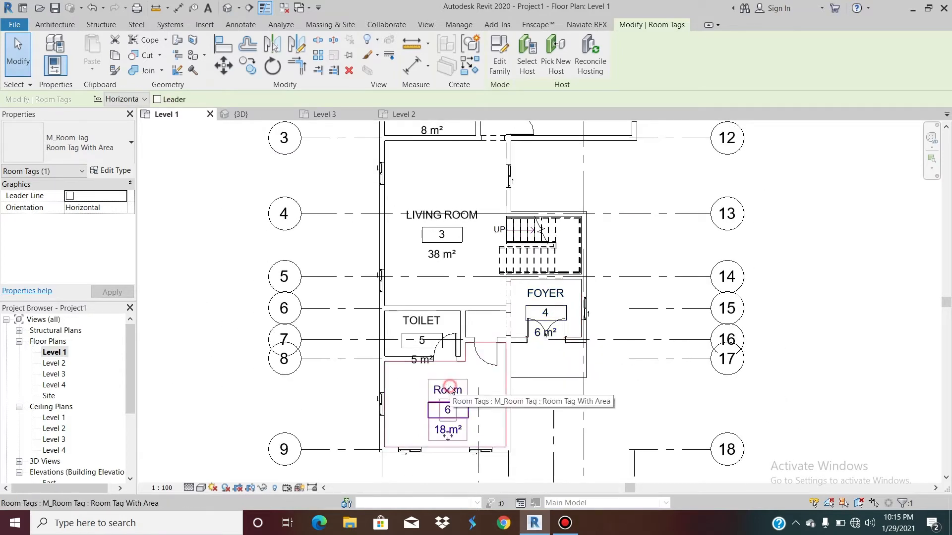
{"action": "left_click", "coordinate": [450, 388]}
{"action": "type", "text": "GUEST"}
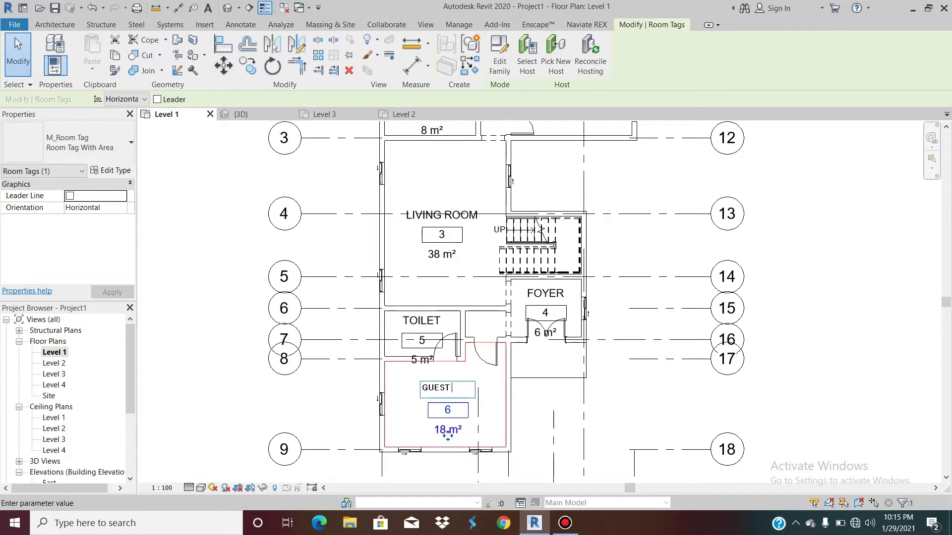
{"action": "type", "text": " ROOM"}
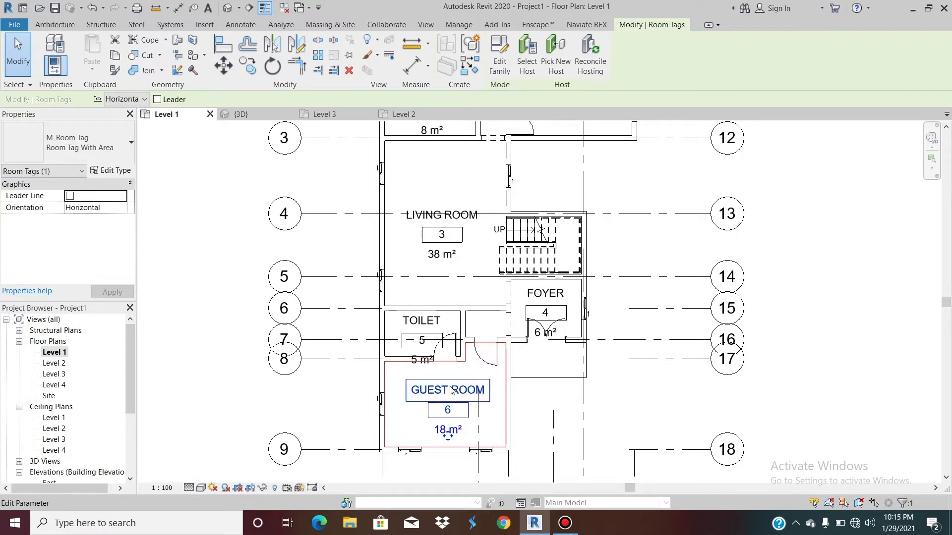
{"action": "left_click", "coordinate": [335, 430]}
{"action": "left_click", "coordinate": [310, 395]}
Place tagged rooms in the space above the DINNING room and in the small enclosure beside the BEDROOM, then finish placing rooms
{"action": "scroll", "coordinate": [308, 388], "scroll_direction": "down", "scroll_amount": 3}
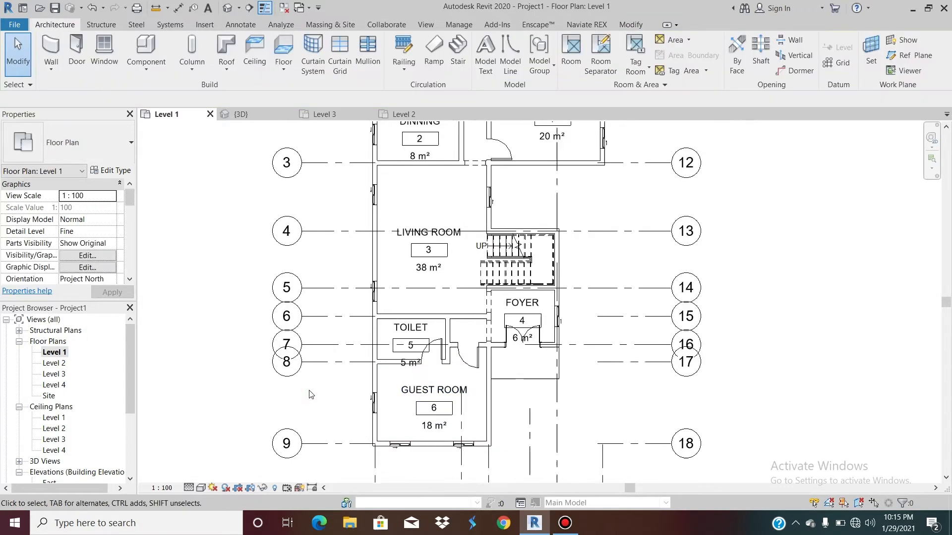
{"action": "scroll", "coordinate": [442, 238], "scroll_direction": "up", "scroll_amount": 1}
{"action": "scroll", "coordinate": [454, 155], "scroll_direction": "up", "scroll_amount": 2}
{"action": "left_click", "coordinate": [563, 63]}
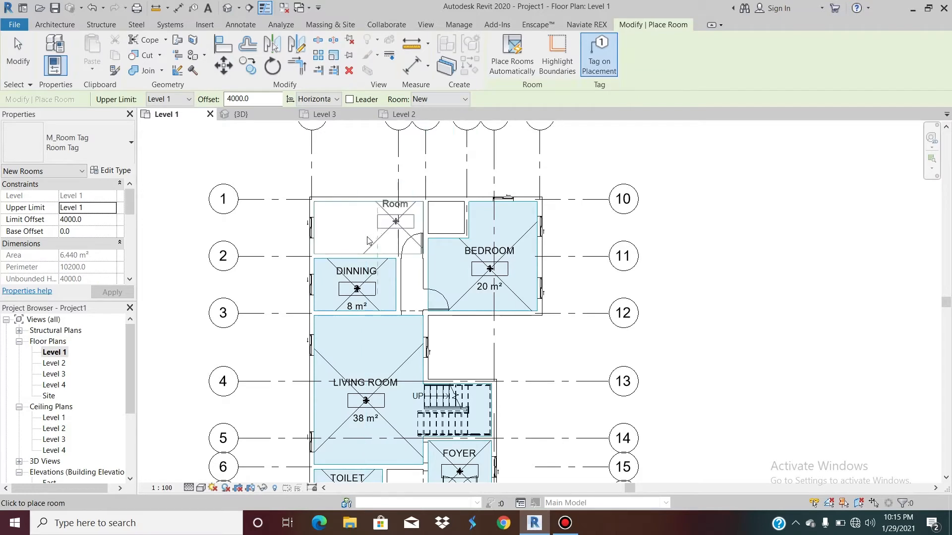
{"action": "scroll", "coordinate": [354, 239], "scroll_direction": "up", "scroll_amount": 1}
{"action": "scroll", "coordinate": [354, 239], "scroll_direction": "up", "scroll_amount": 1}
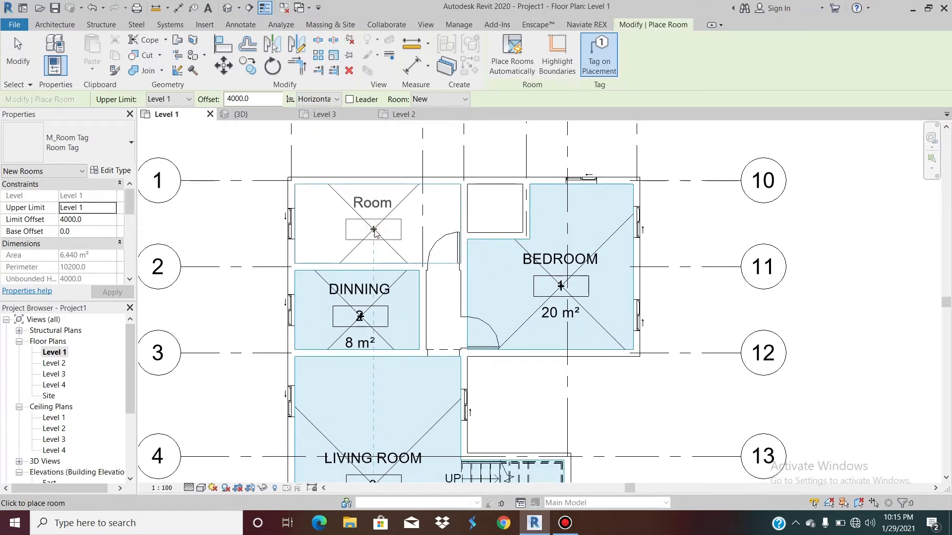
{"action": "left_click", "coordinate": [497, 224]}
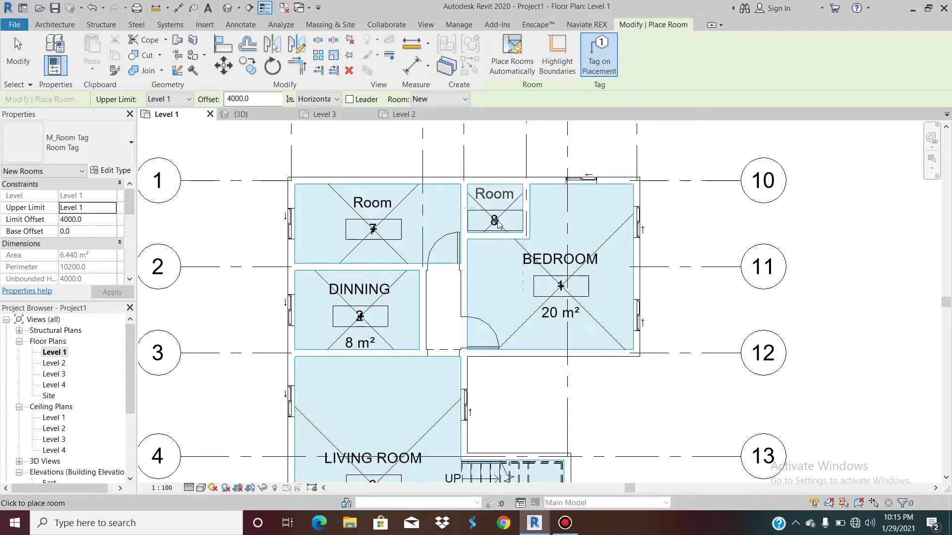
{"action": "key", "text": "Escape"}
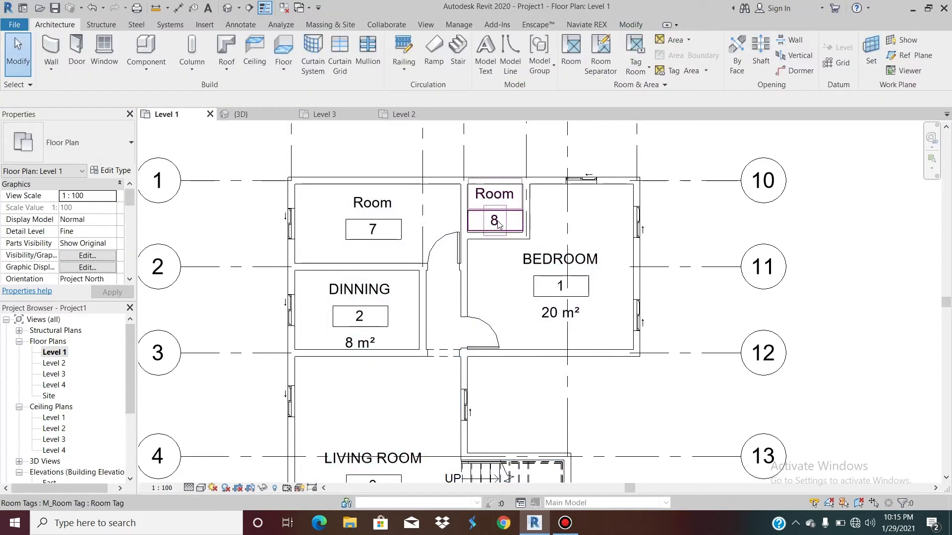
Change the tags of rooms 7 and 8 to Room Tag With Area and adjust the horizontal position of room 7's tag
{"action": "left_click", "coordinate": [375, 227]}
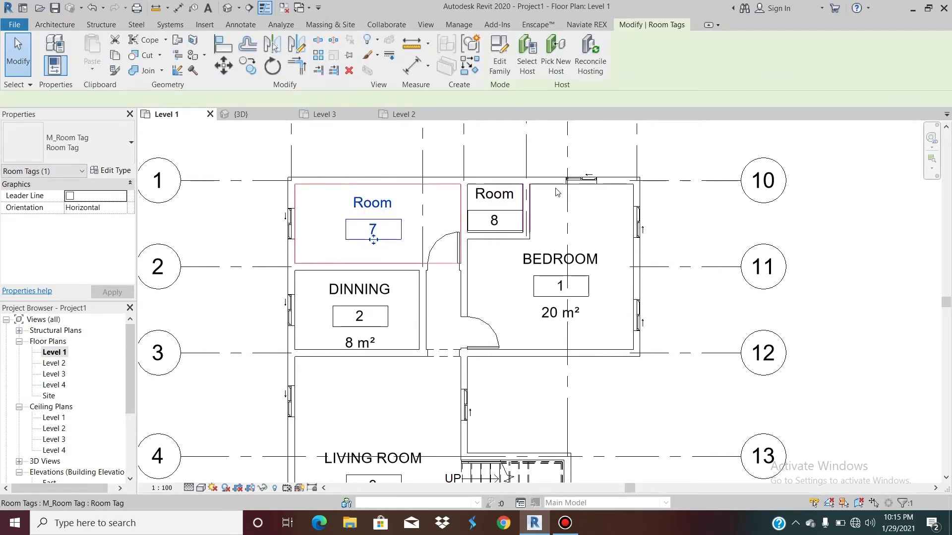
{"action": "left_click", "coordinate": [486, 200], "text": "ctrl"}
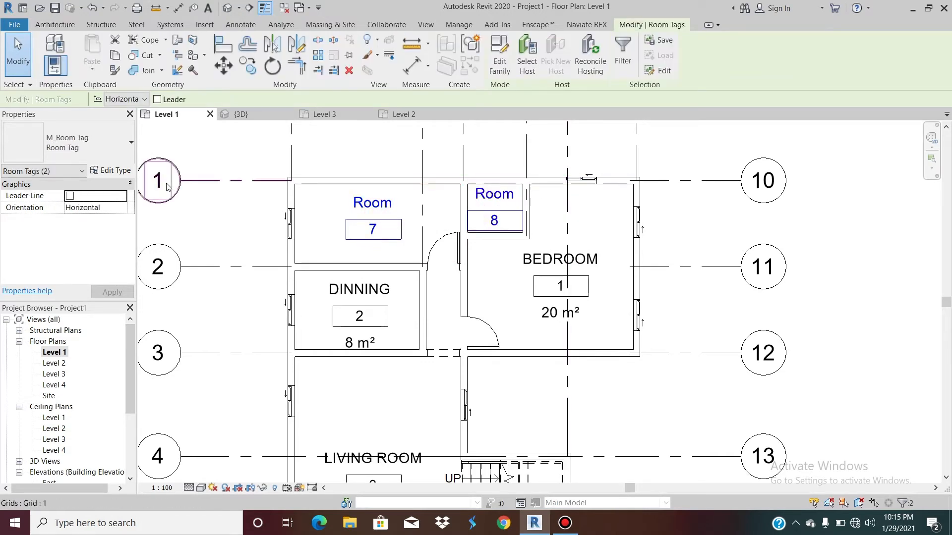
{"action": "left_click", "coordinate": [93, 159]}
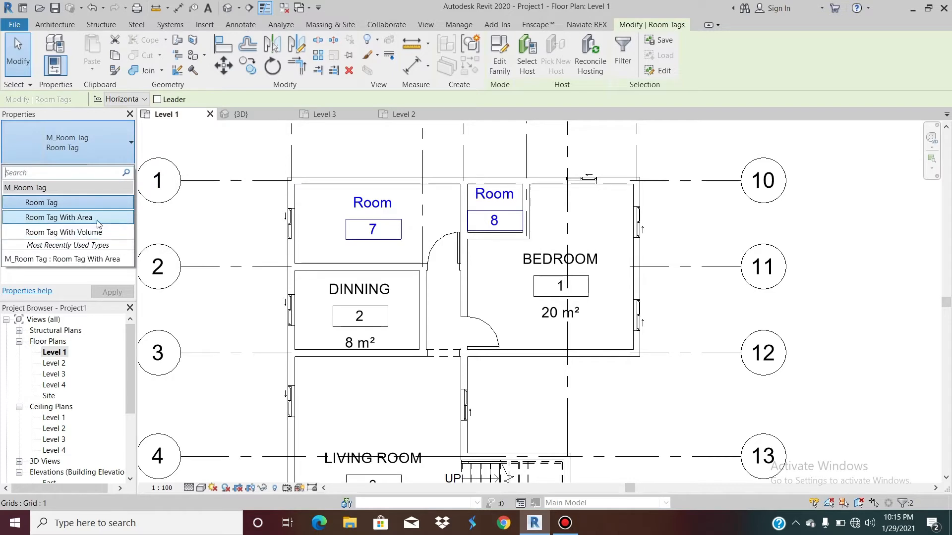
{"action": "left_click", "coordinate": [99, 224]}
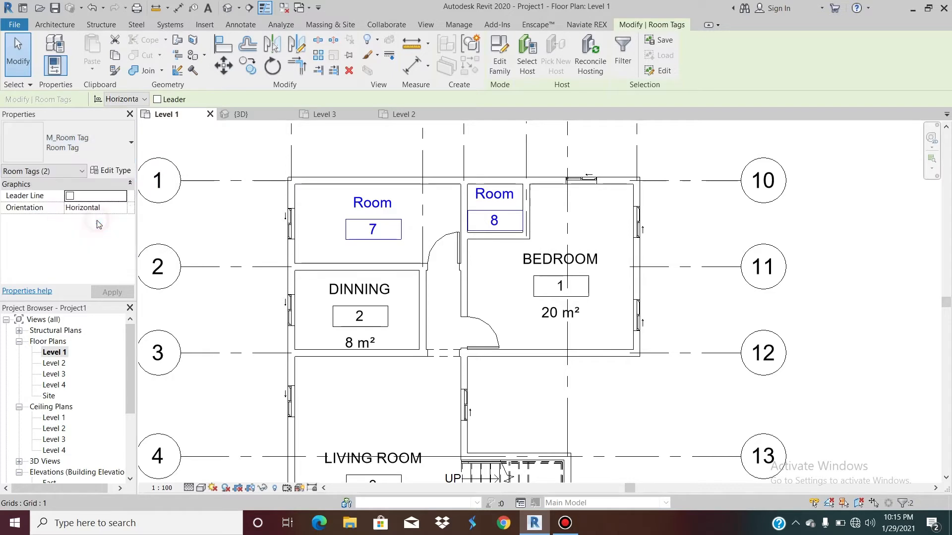
{"action": "left_click", "coordinate": [386, 242]}
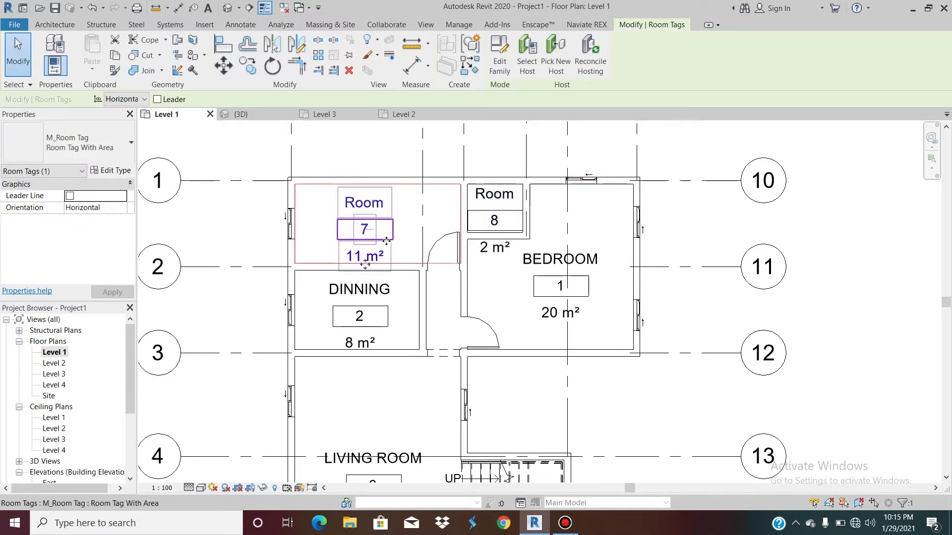
{"action": "left_click_drag", "start_coordinate": [386, 241], "coordinate": [395, 242]}
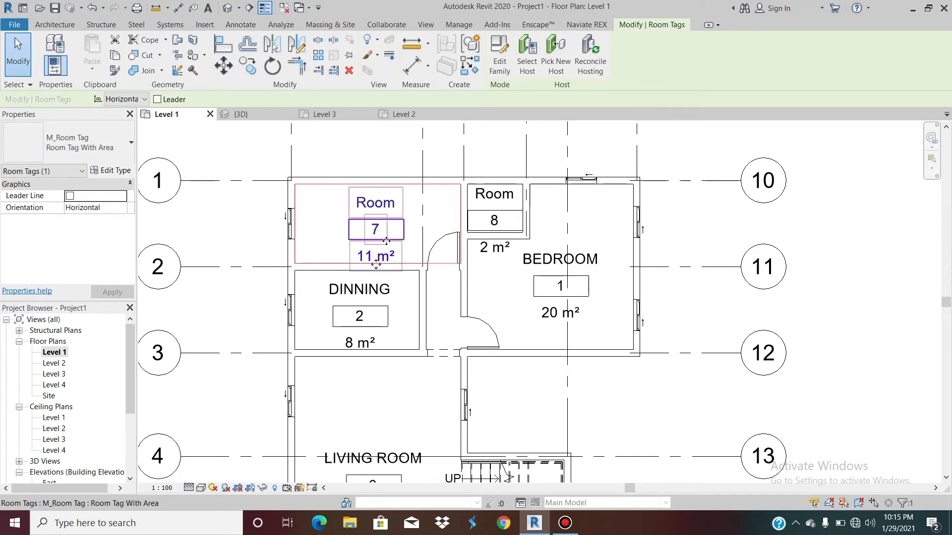
Rename room 7, the 11 m² room above the DINNING room, as KITCHEN
{"action": "left_click", "coordinate": [371, 205]}
{"action": "type", "text": "KITCHEN"}
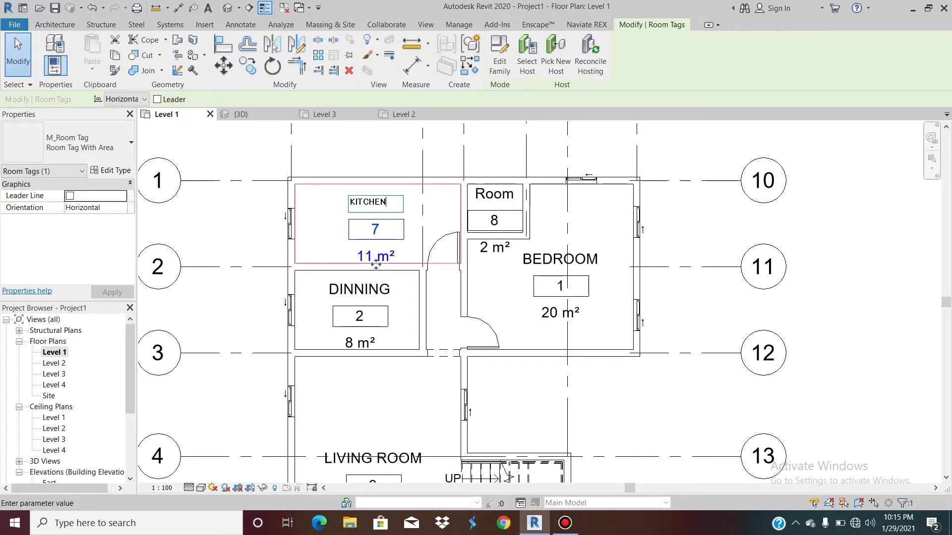
{"action": "key", "text": "Return"}
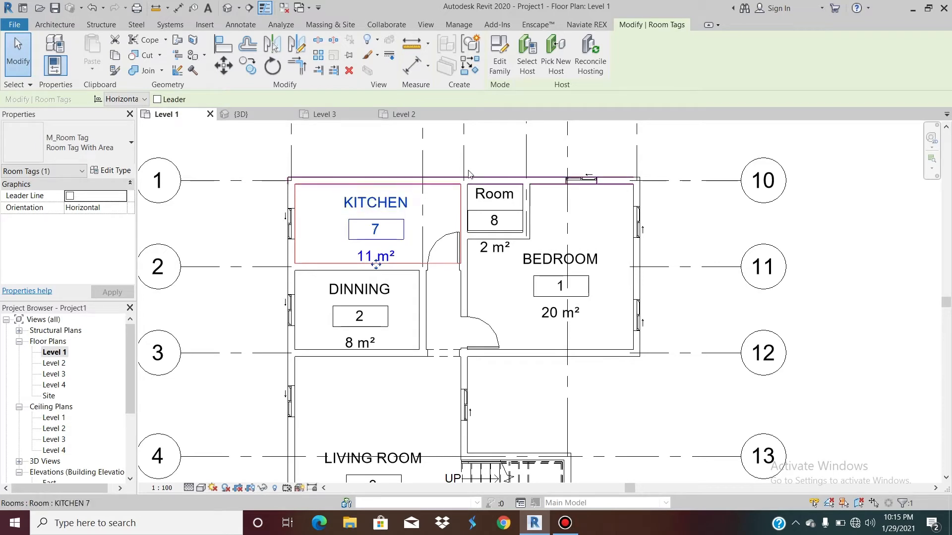
Rename room 8, the small enclosure beside the BEDROOM, as WC and clear the selection
{"action": "left_click", "coordinate": [491, 198]}
{"action": "left_click", "coordinate": [490, 197]}
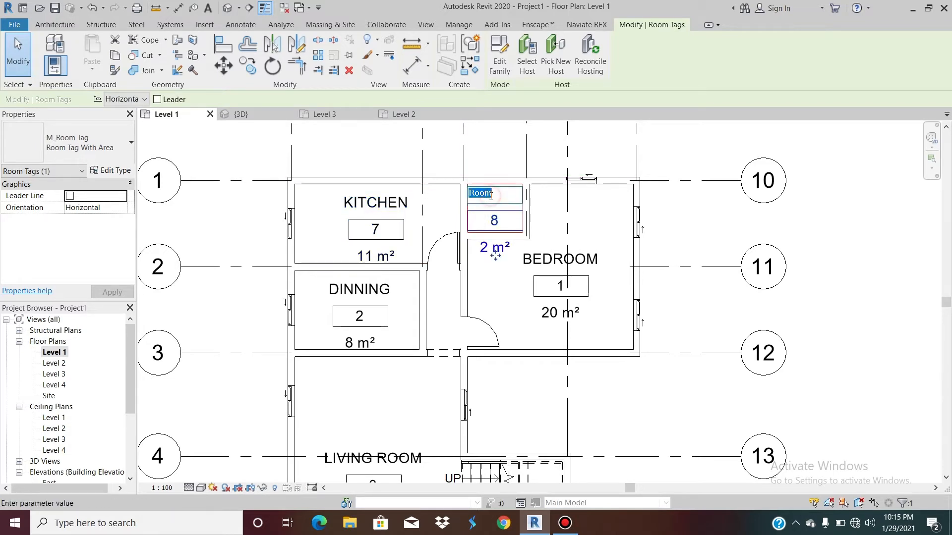
{"action": "type", "text": "Wc"}
{"action": "key", "text": "Return"}
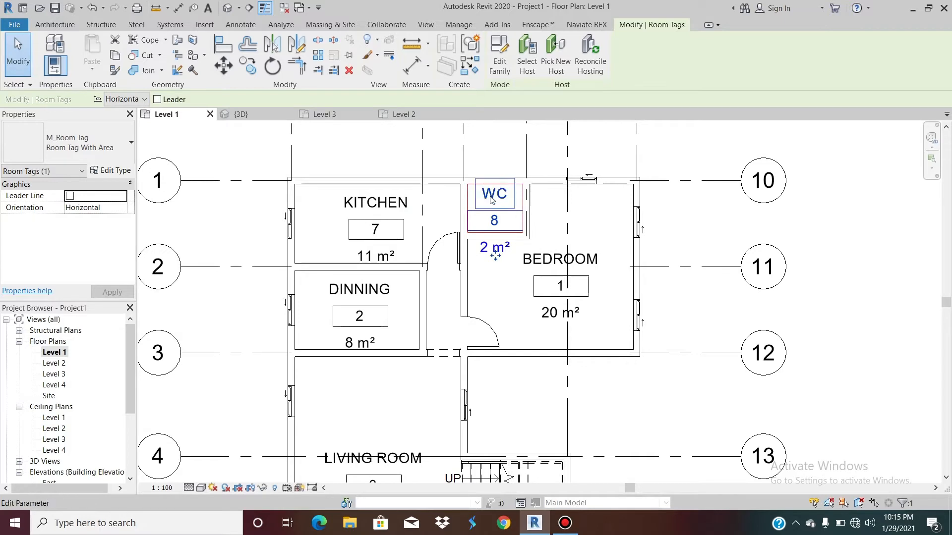
{"action": "left_click", "coordinate": [534, 156]}
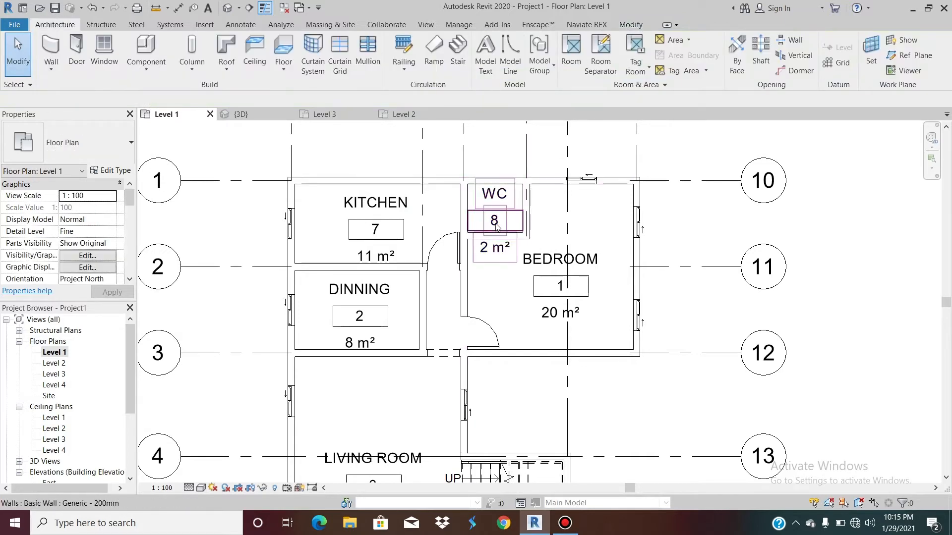
Turn on shadows in the Level 1 floor plan view
{"action": "scroll", "coordinate": [499, 211], "scroll_direction": "down", "scroll_amount": 3}
{"action": "scroll", "coordinate": [447, 236], "scroll_direction": "down", "scroll_amount": 2}
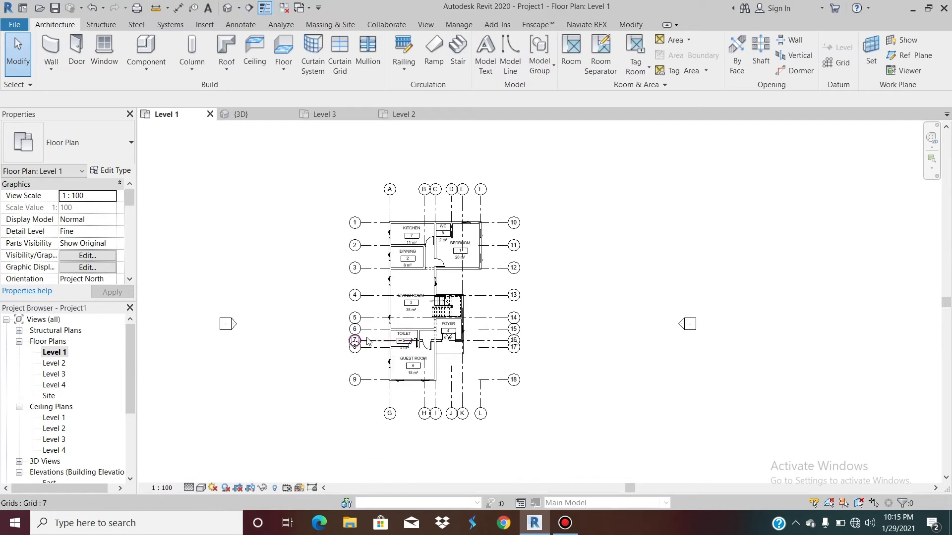
{"action": "scroll", "coordinate": [466, 319], "scroll_direction": "up", "scroll_amount": 3}
{"action": "scroll", "coordinate": [466, 319], "scroll_direction": "down", "scroll_amount": 4}
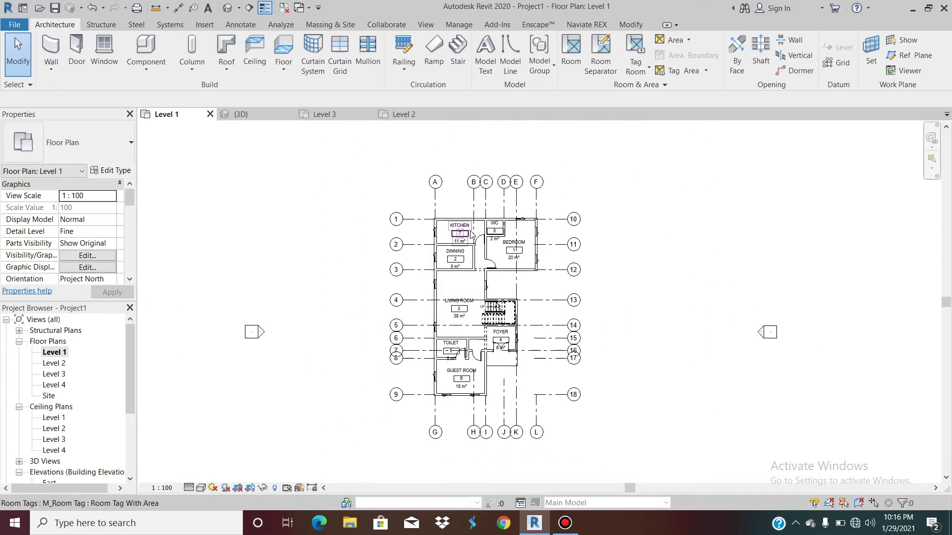
{"action": "scroll", "coordinate": [471, 234], "scroll_direction": "up", "scroll_amount": 3}
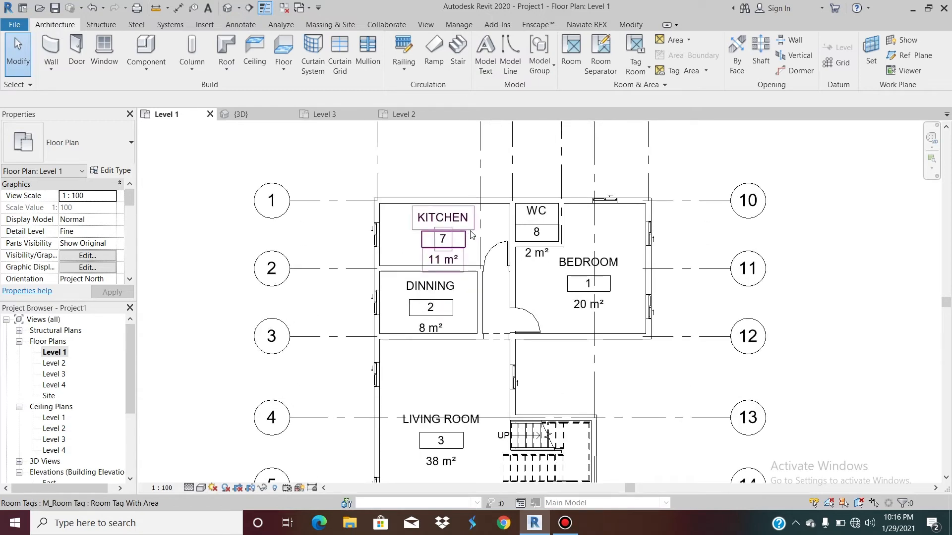
{"action": "left_click", "coordinate": [229, 489]}
{"action": "scroll", "coordinate": [471, 283], "scroll_direction": "down", "scroll_amount": 2}
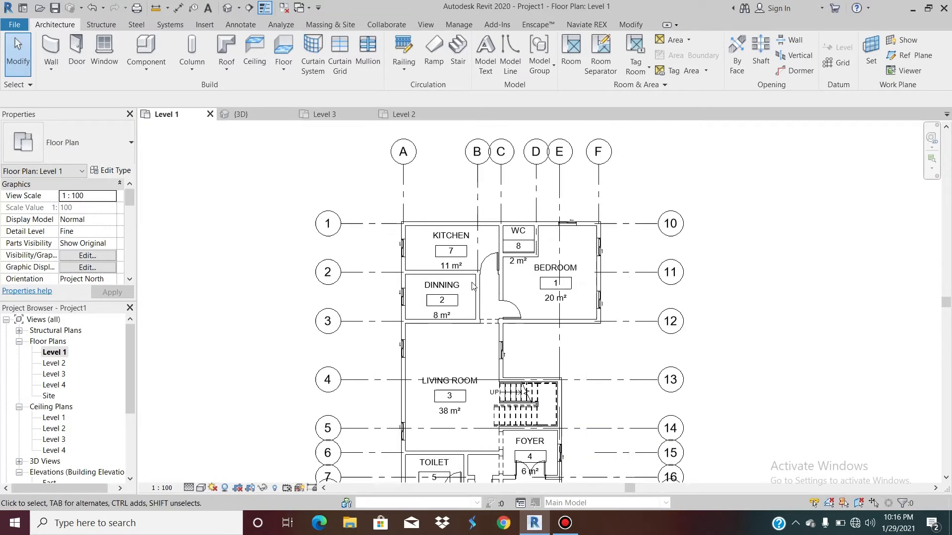
{"action": "scroll", "coordinate": [439, 238], "scroll_direction": "down", "scroll_amount": 2}
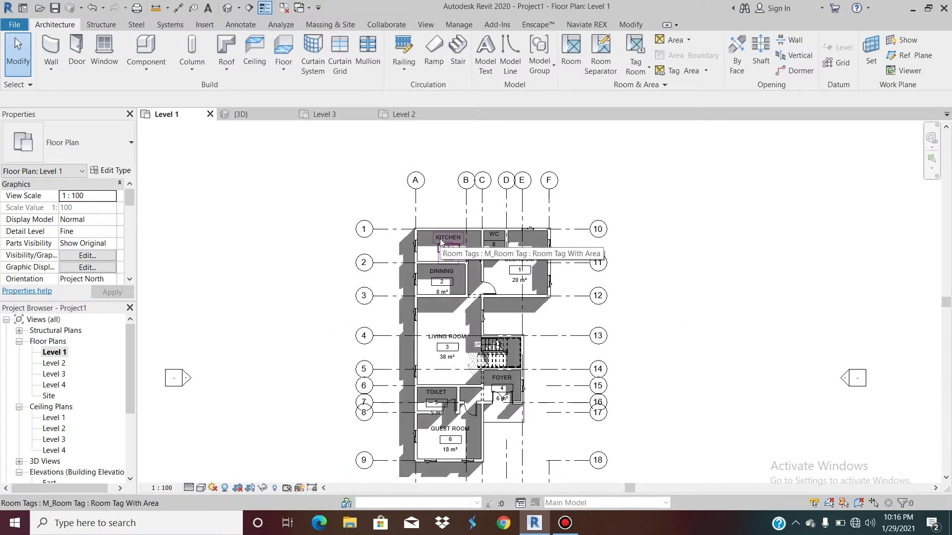
Lighten the plan's shadows by setting the shadow intensity to 10 in the lighting section of the Graphic Display Options
{"action": "left_click", "coordinate": [200, 488]}
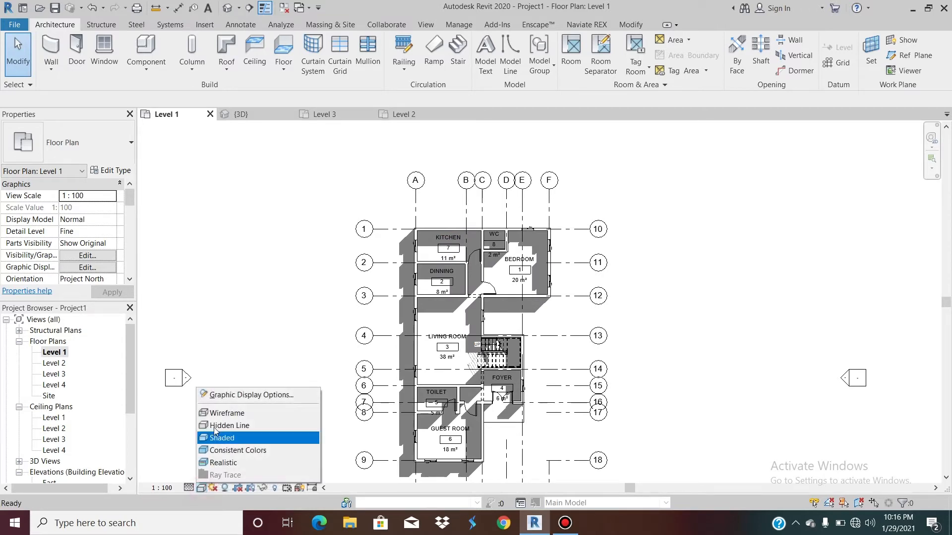
{"action": "left_click", "coordinate": [221, 396]}
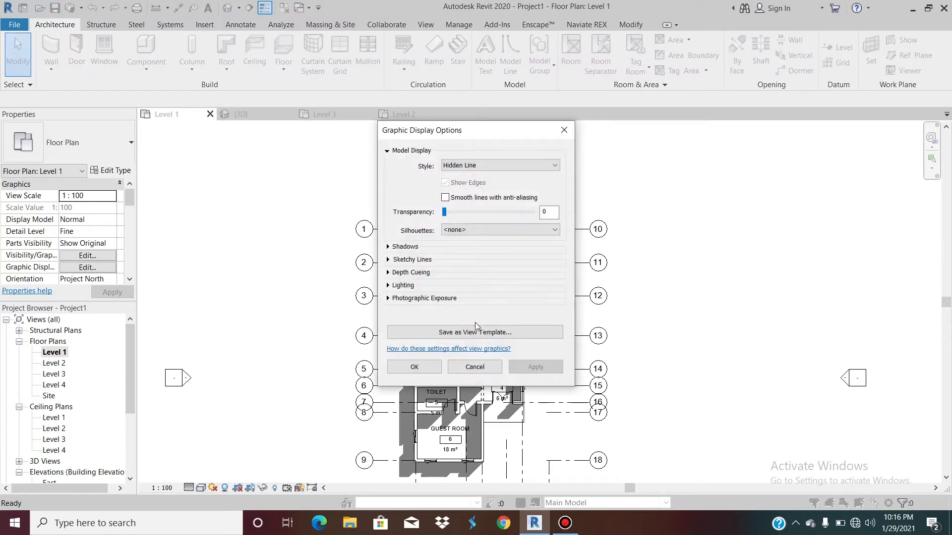
{"action": "left_click", "coordinate": [389, 285]}
{"action": "left_click", "coordinate": [463, 391]}
{"action": "left_click", "coordinate": [464, 391]}
{"action": "left_click", "coordinate": [464, 392]}
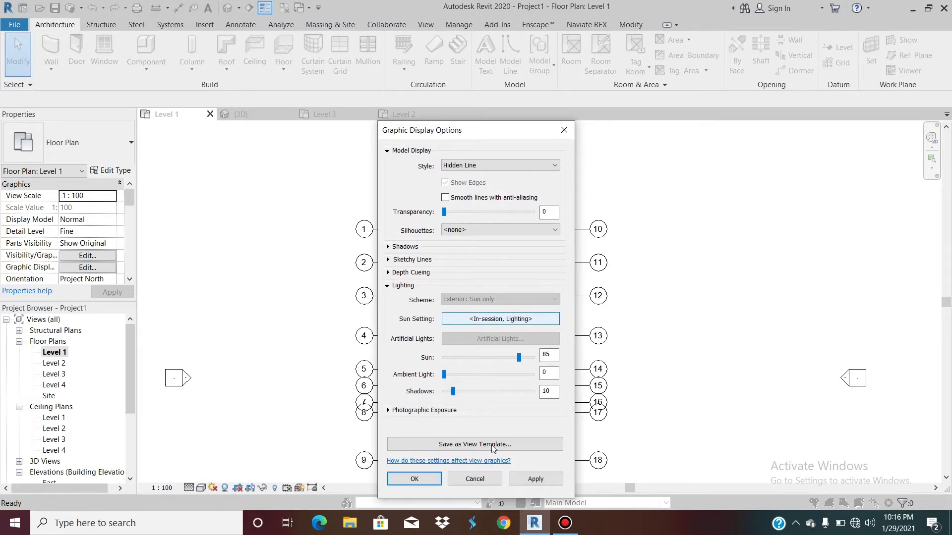
{"action": "left_click", "coordinate": [535, 479]}
{"action": "left_click", "coordinate": [415, 479]}
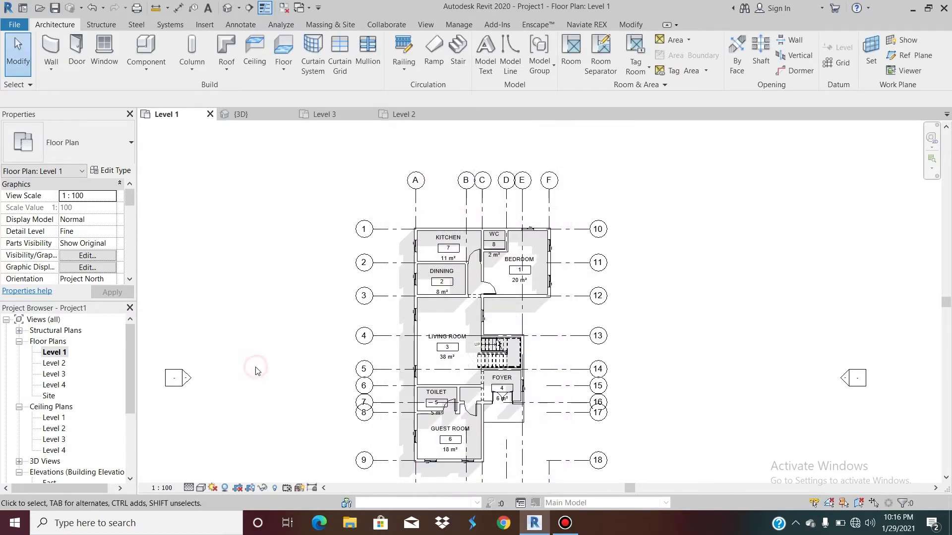
{"action": "scroll", "coordinate": [540, 320], "scroll_direction": "down", "scroll_amount": 1}
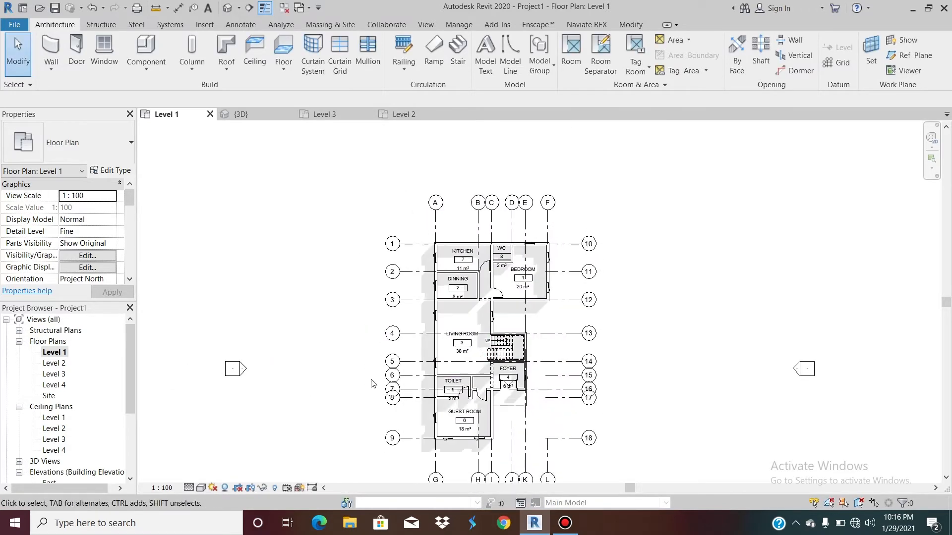
Override the cut pattern of the Walls category in the Level 1 view with solid fill for both foreground and background
{"action": "scroll", "coordinate": [404, 266], "scroll_direction": "up", "scroll_amount": 3}
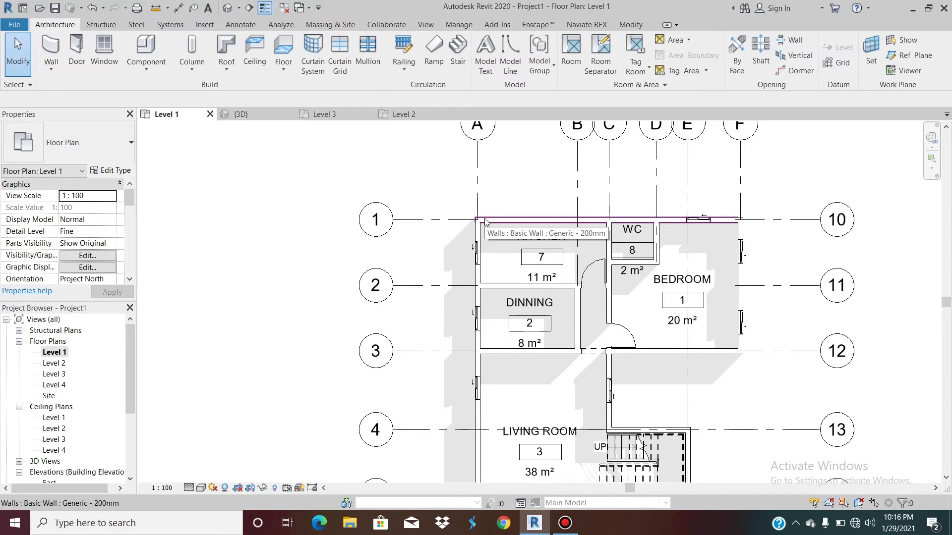
{"action": "key", "text": "v"}
{"action": "key", "text": "g"}
{"action": "scroll", "coordinate": [347, 254], "scroll_direction": "down", "scroll_amount": 20}
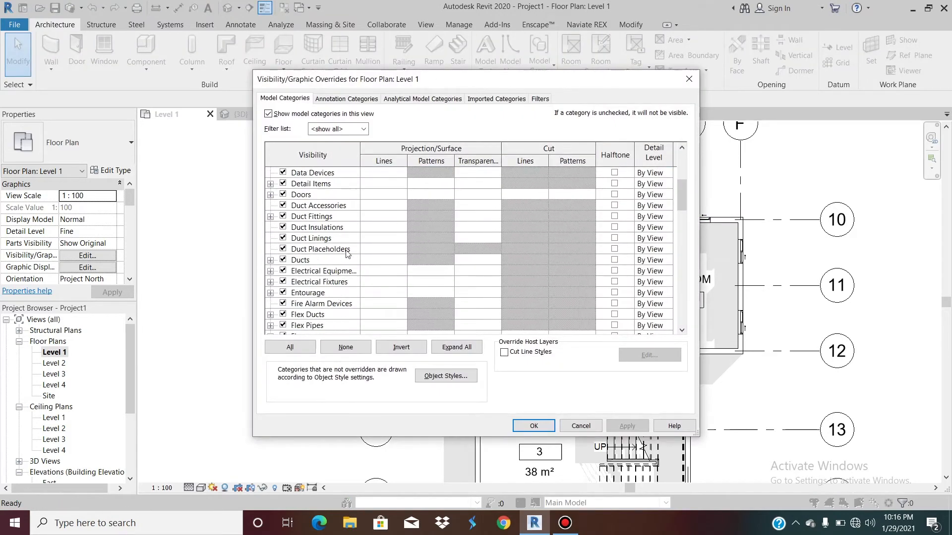
{"action": "scroll", "coordinate": [347, 254], "scroll_direction": "down", "scroll_amount": 1}
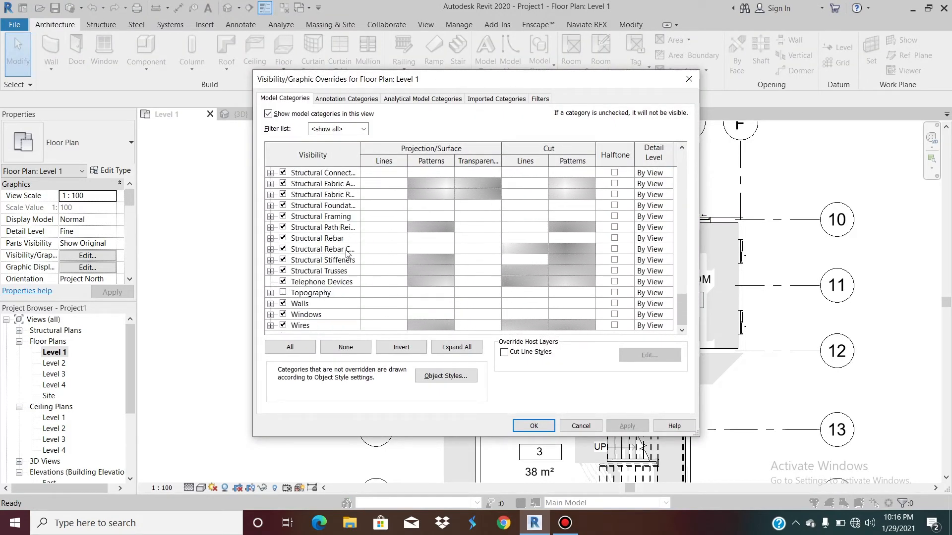
{"action": "left_click", "coordinate": [322, 304]}
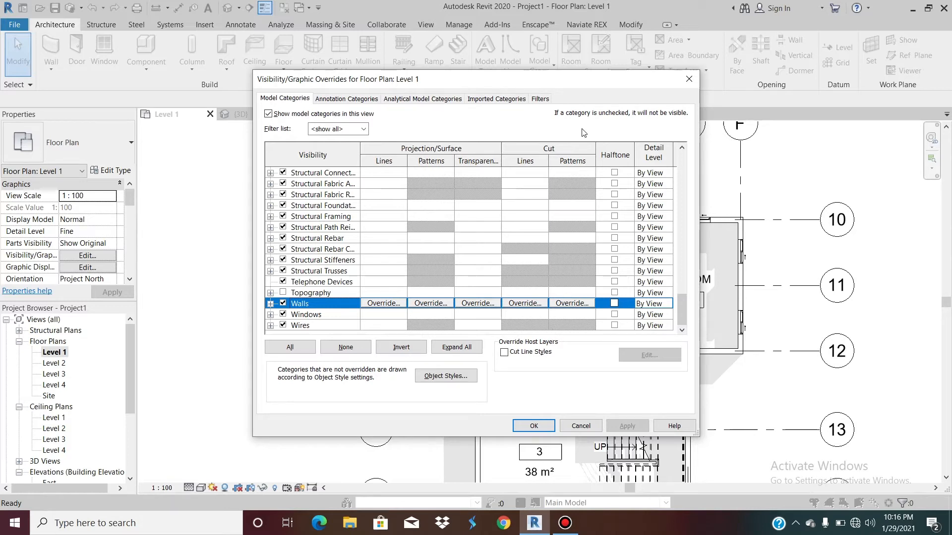
{"action": "left_click", "coordinate": [568, 304]}
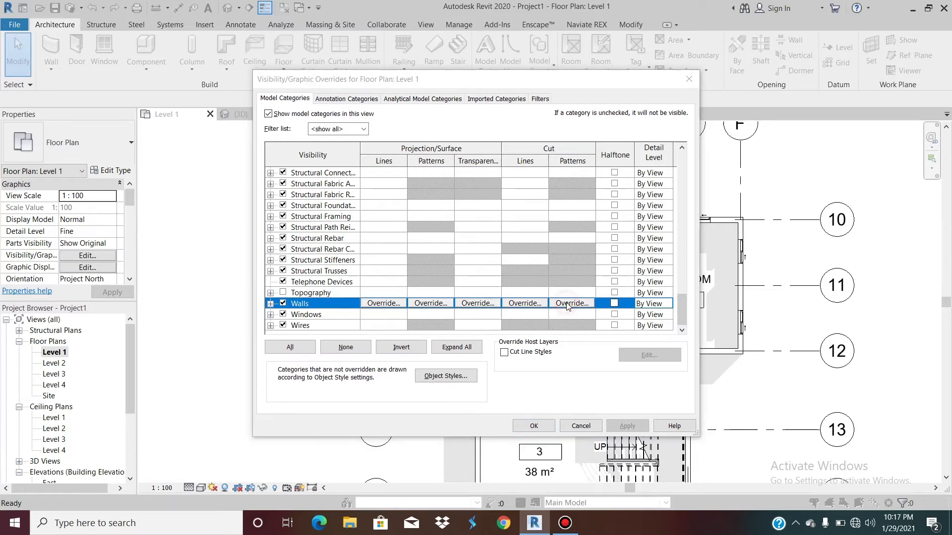
{"action": "left_click", "coordinate": [475, 218]}
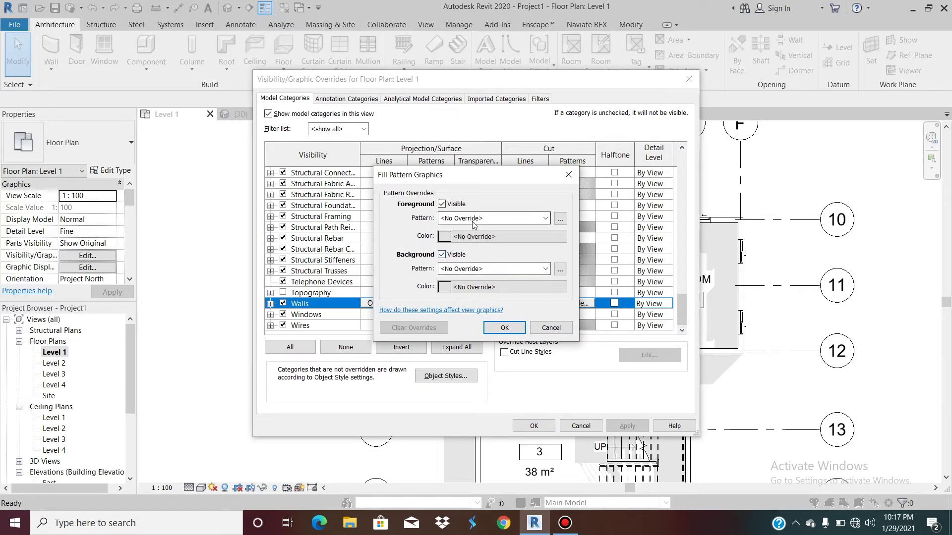
{"action": "left_click", "coordinate": [475, 240]}
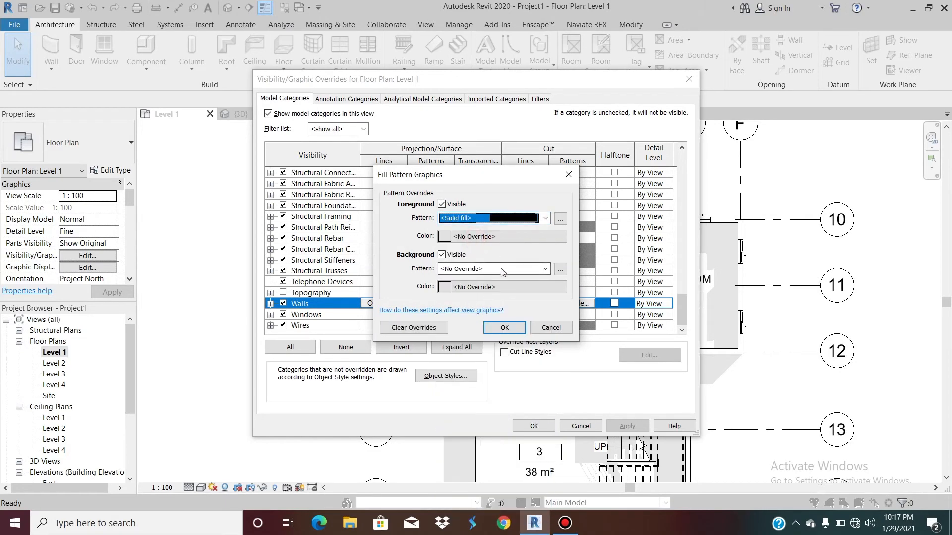
{"action": "left_click", "coordinate": [497, 269]}
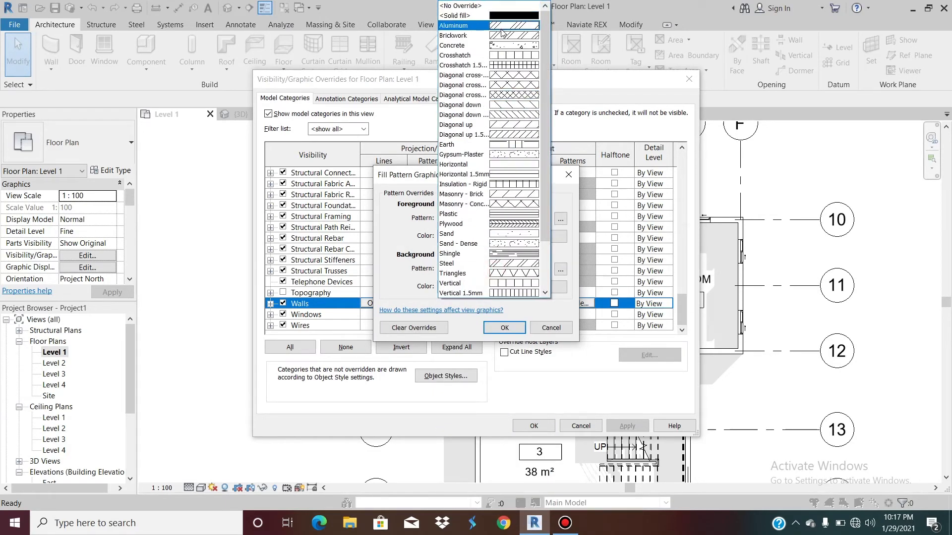
{"action": "left_click", "coordinate": [486, 15]}
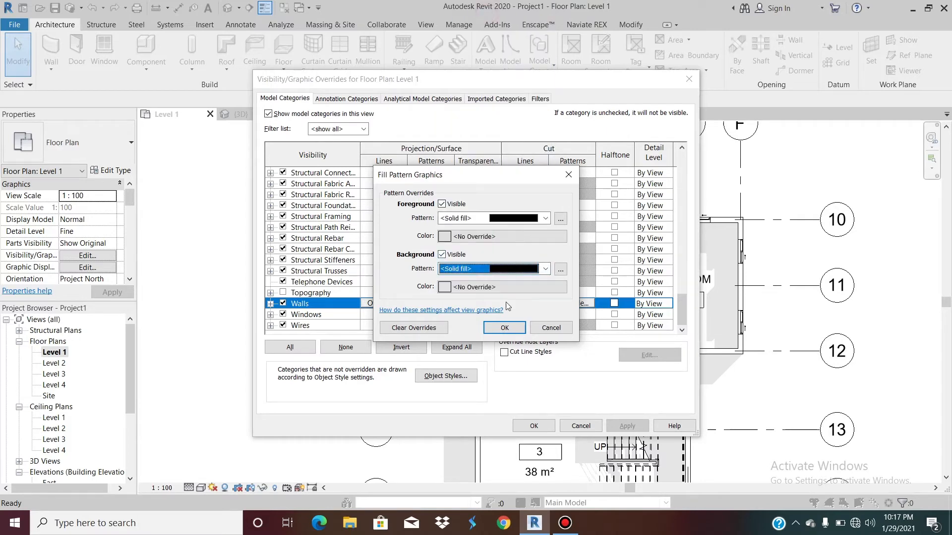
{"action": "left_click", "coordinate": [501, 328]}
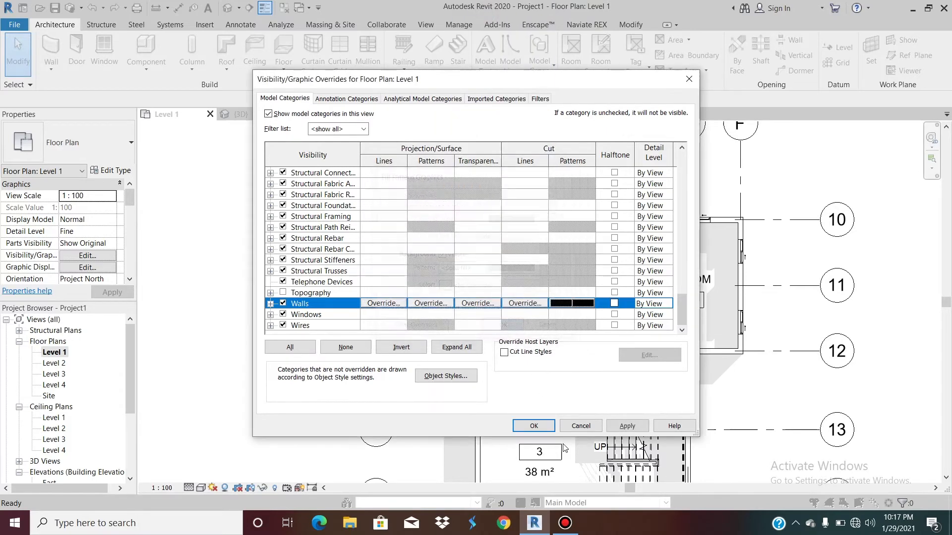
{"action": "left_click", "coordinate": [529, 427]}
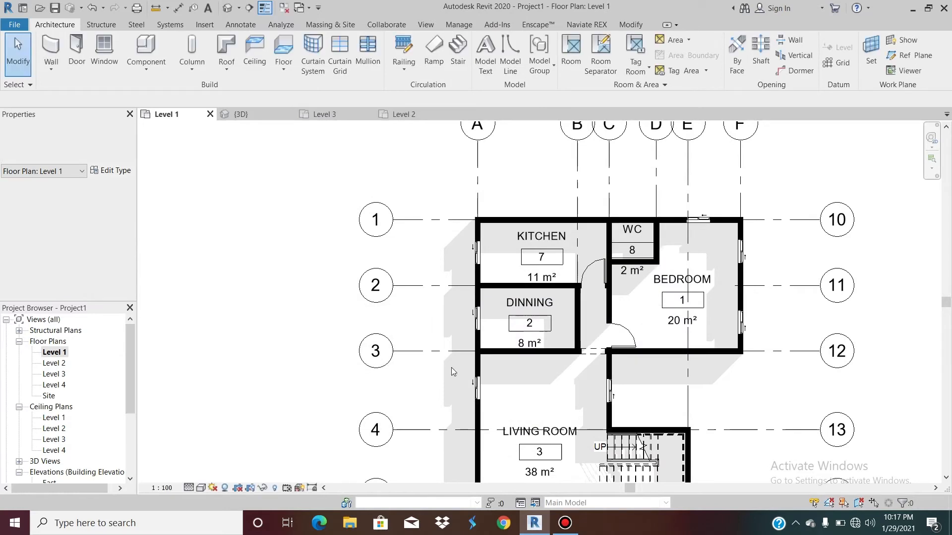
Change the end segment color of the 6.5mm Bubble grid type to red and clear the selection
{"action": "scroll", "coordinate": [381, 234], "scroll_direction": "down", "scroll_amount": 3}
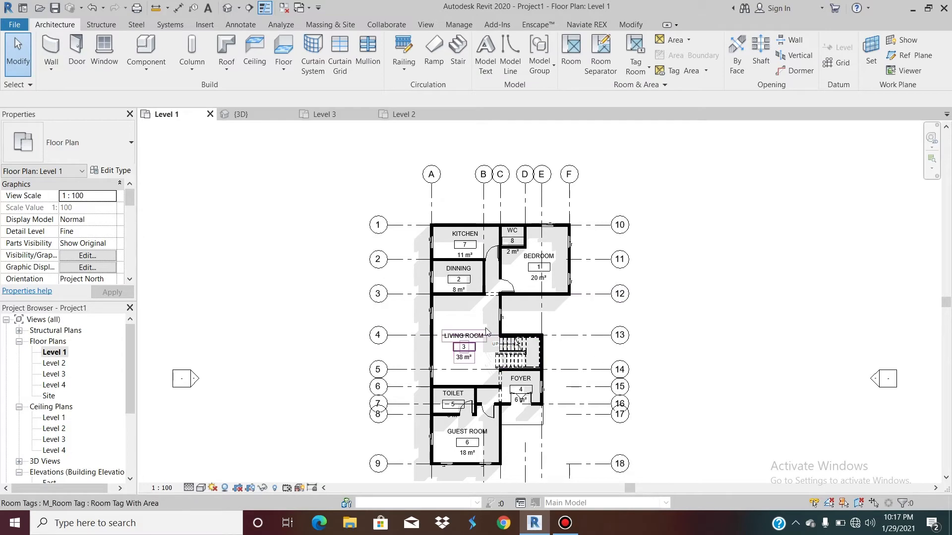
{"action": "scroll", "coordinate": [557, 307], "scroll_direction": "up", "scroll_amount": 3}
{"action": "scroll", "coordinate": [558, 307], "scroll_direction": "down", "scroll_amount": 1}
{"action": "scroll", "coordinate": [558, 306], "scroll_direction": "down", "scroll_amount": 1}
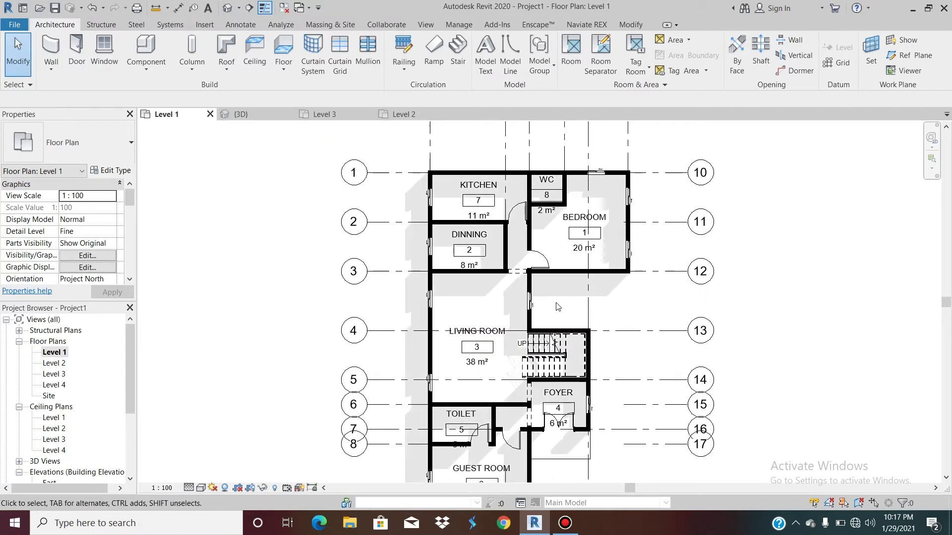
{"action": "scroll", "coordinate": [454, 236], "scroll_direction": "down", "scroll_amount": 1}
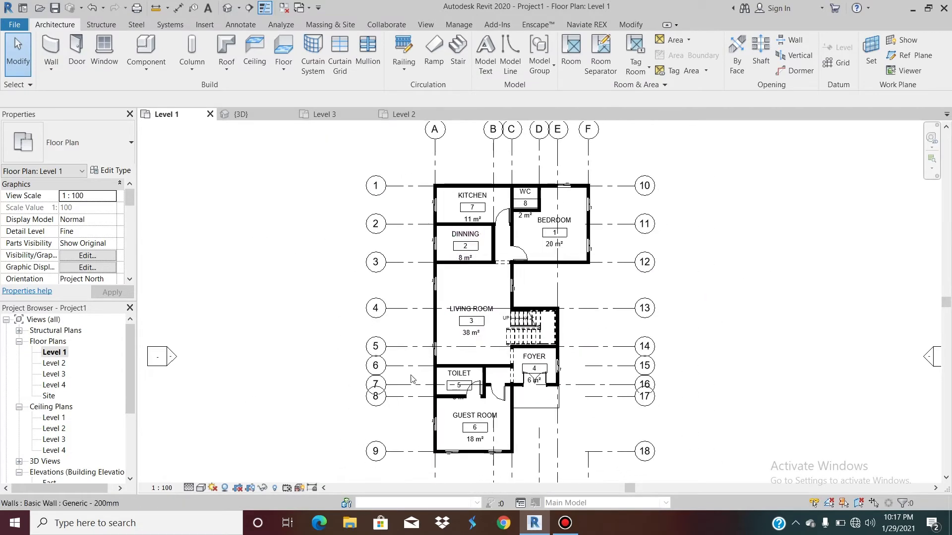
{"action": "left_click", "coordinate": [397, 405]}
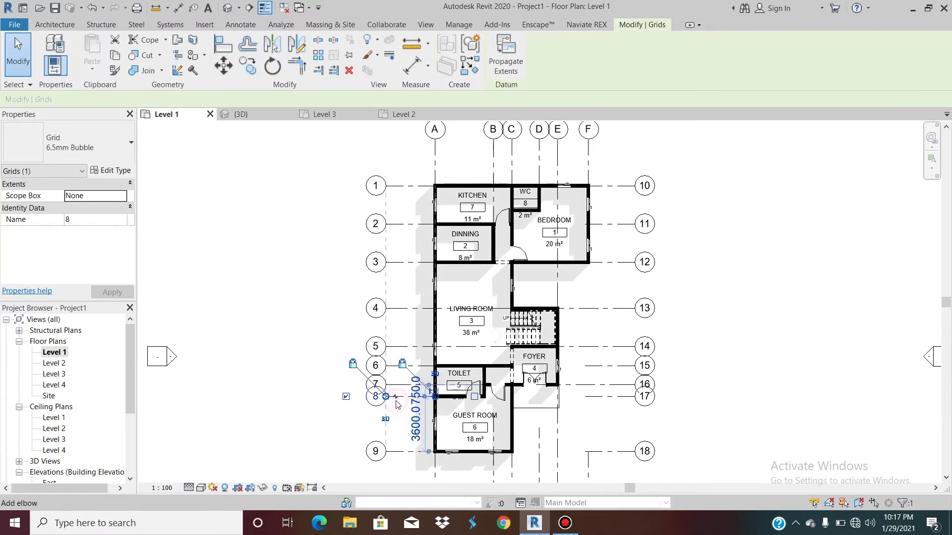
{"action": "left_click", "coordinate": [105, 172]}
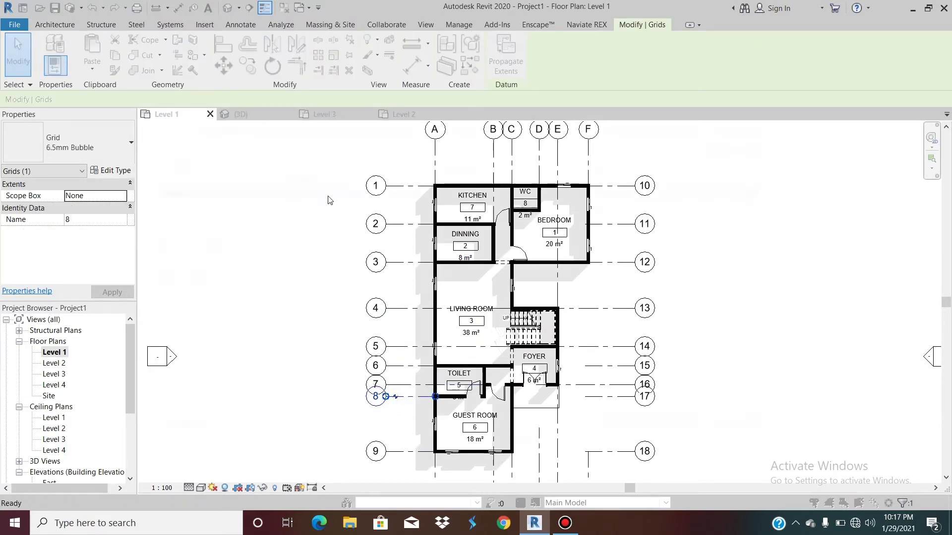
{"action": "left_click", "coordinate": [522, 244]}
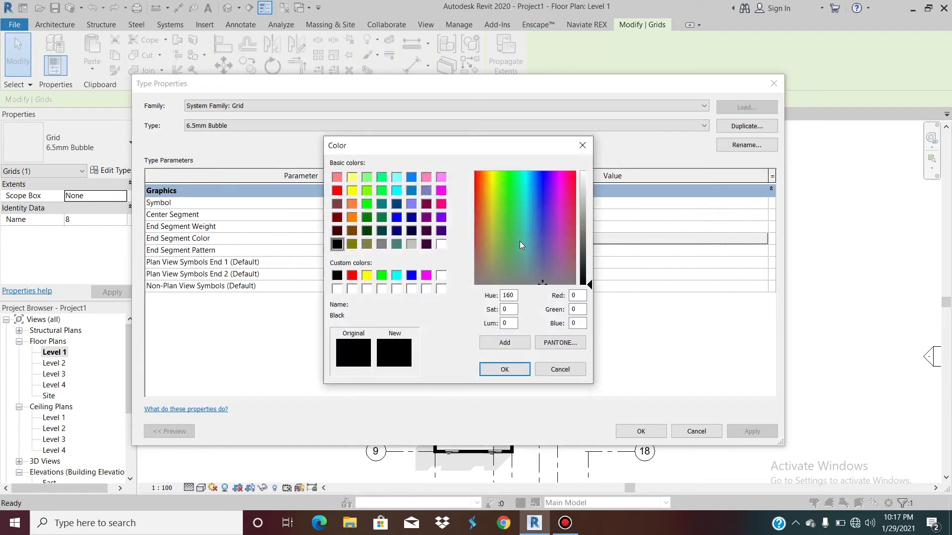
{"action": "left_click", "coordinate": [352, 276]}
{"action": "left_click", "coordinate": [504, 369]}
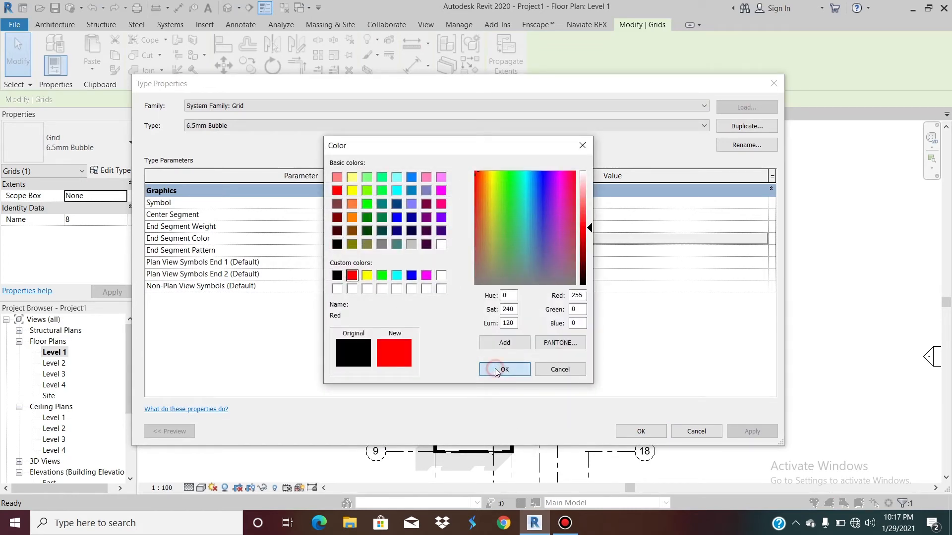
{"action": "left_click", "coordinate": [641, 431]}
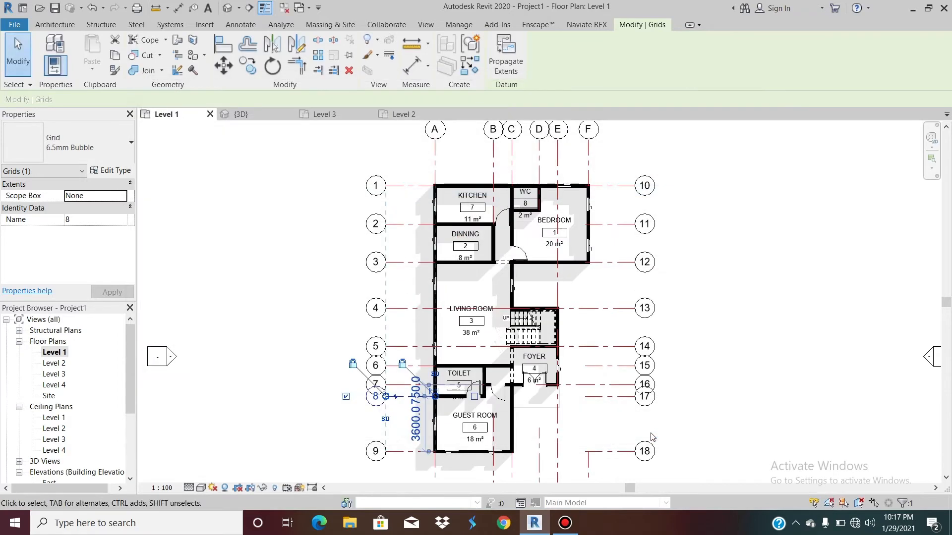
{"action": "left_click", "coordinate": [761, 329]}
{"action": "scroll", "coordinate": [569, 298], "scroll_direction": "down", "scroll_amount": 1}
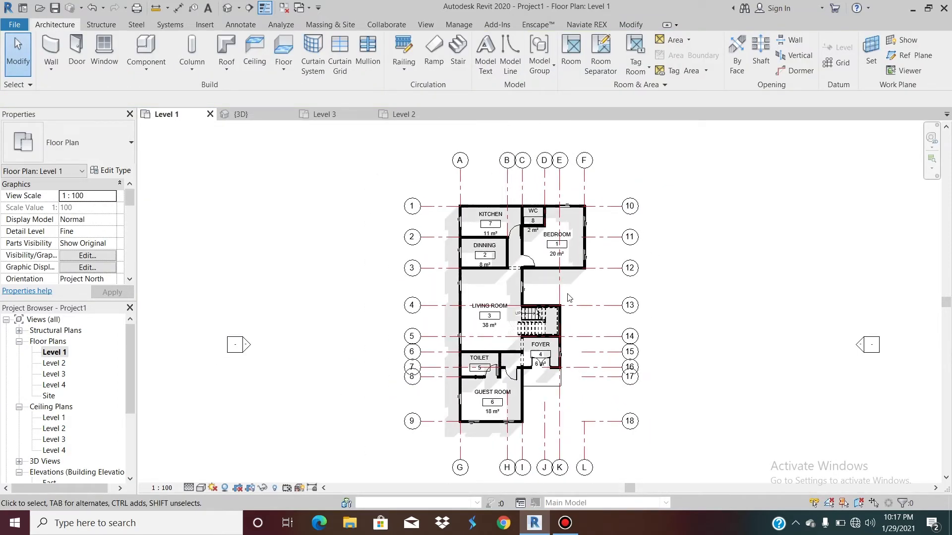
{"action": "scroll", "coordinate": [532, 410], "scroll_direction": "up", "scroll_amount": 3}
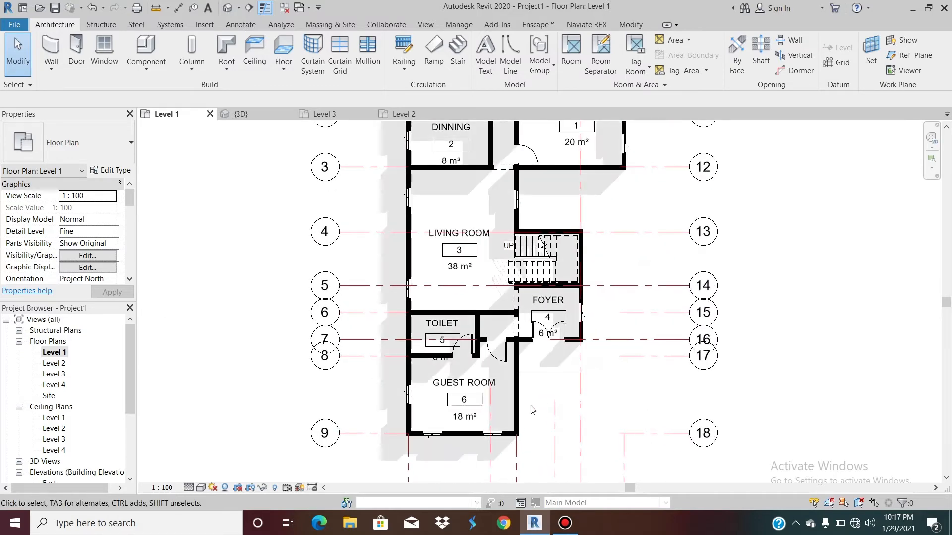
{"action": "scroll", "coordinate": [559, 216], "scroll_direction": "up", "scroll_amount": 2}
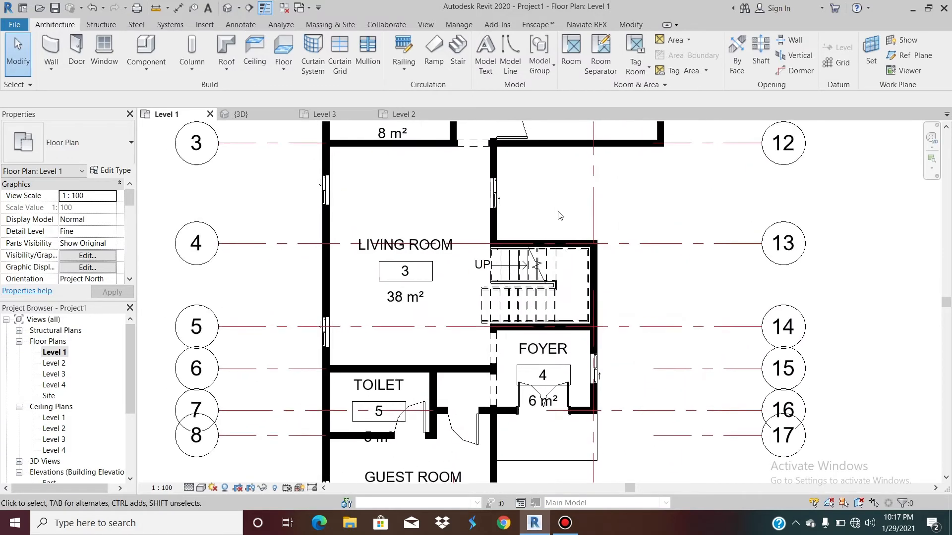
{"action": "scroll", "coordinate": [559, 215], "scroll_direction": "down", "scroll_amount": 5}
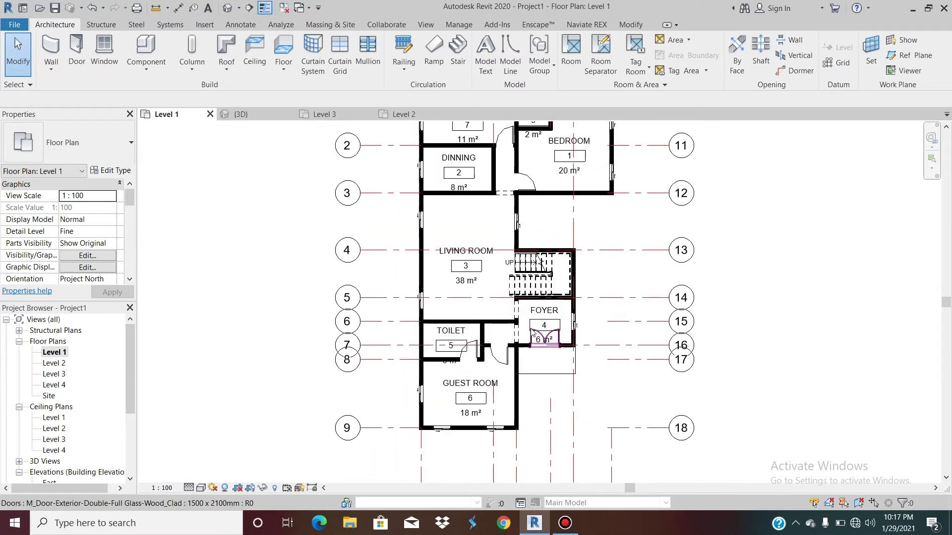
{"action": "scroll", "coordinate": [504, 243], "scroll_direction": "up", "scroll_amount": 4}
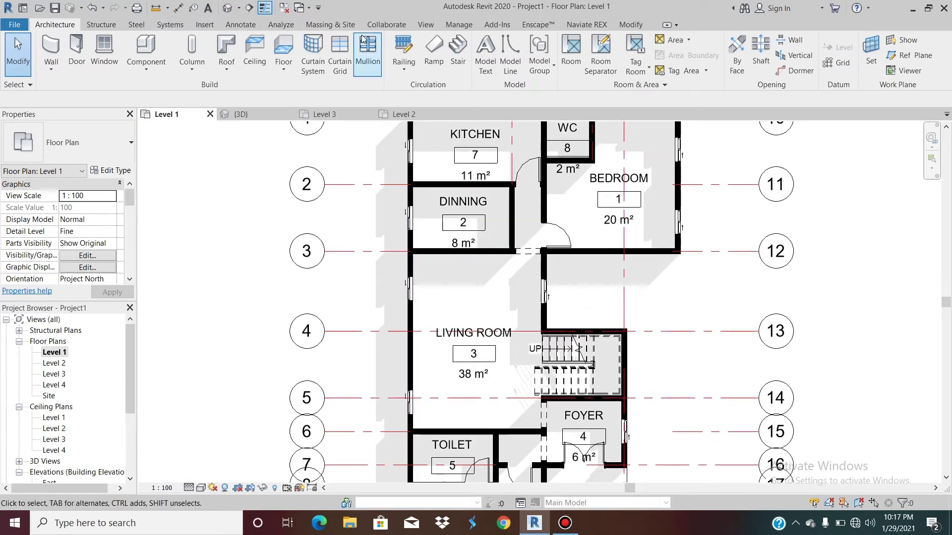
Place a continuous aligned dimension string across grid lines 1 to 9, beside the plan's kitchen and living room side
{"action": "left_click", "coordinate": [247, 27]}
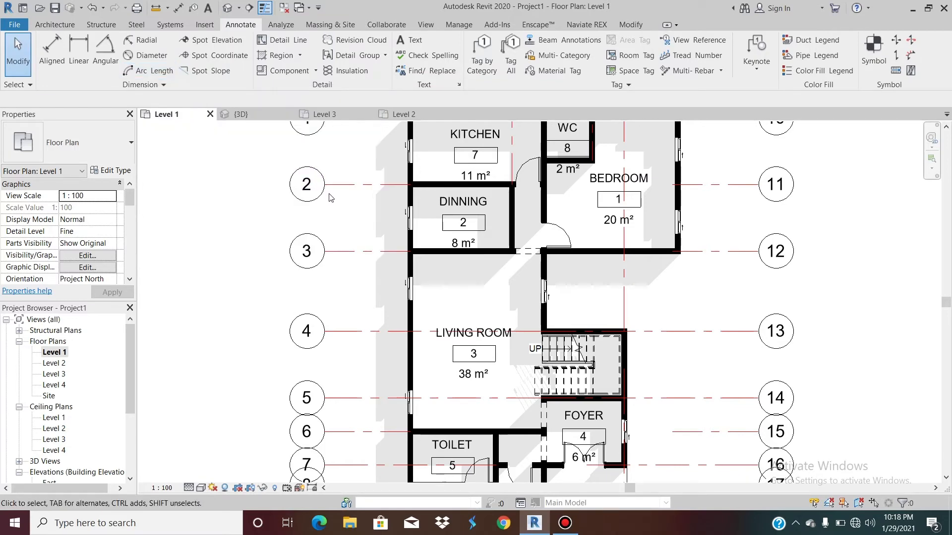
{"action": "scroll", "coordinate": [330, 196], "scroll_direction": "down", "scroll_amount": 2}
{"action": "scroll", "coordinate": [330, 198], "scroll_direction": "up", "scroll_amount": 1}
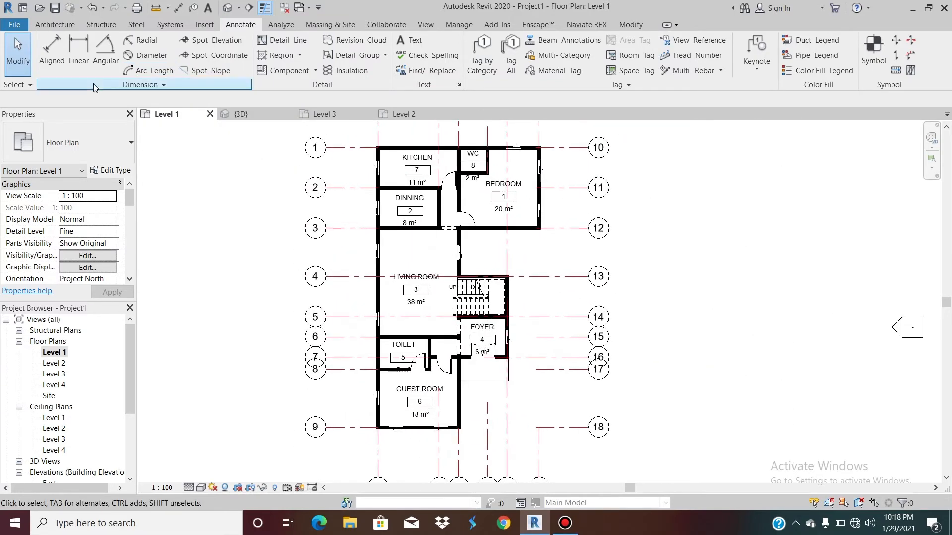
{"action": "left_click", "coordinate": [61, 49]}
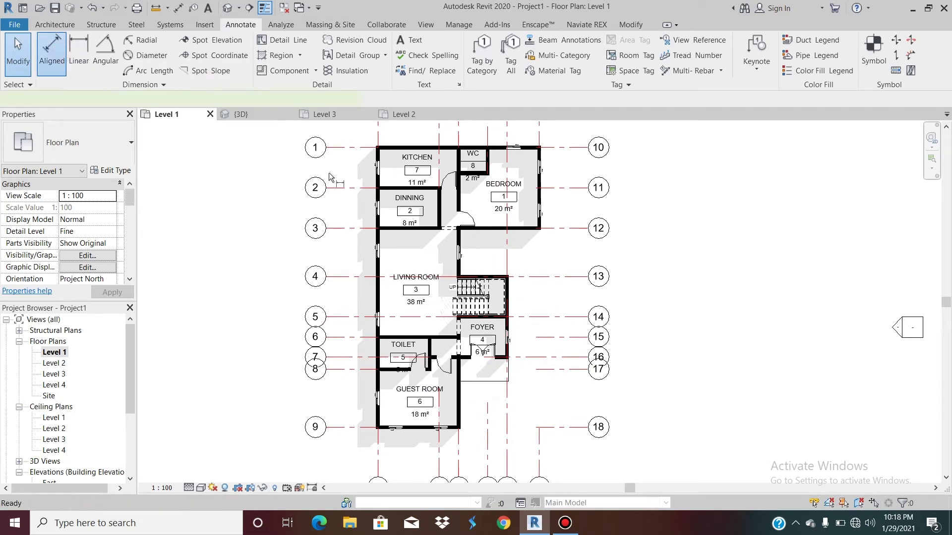
{"action": "left_click", "coordinate": [365, 147]}
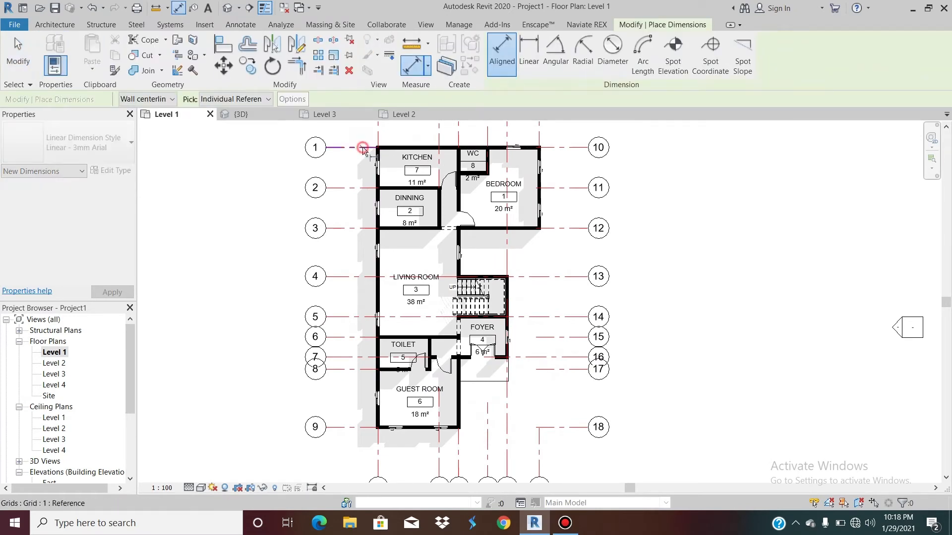
{"action": "left_click", "coordinate": [356, 188]}
{"action": "left_click", "coordinate": [359, 228]}
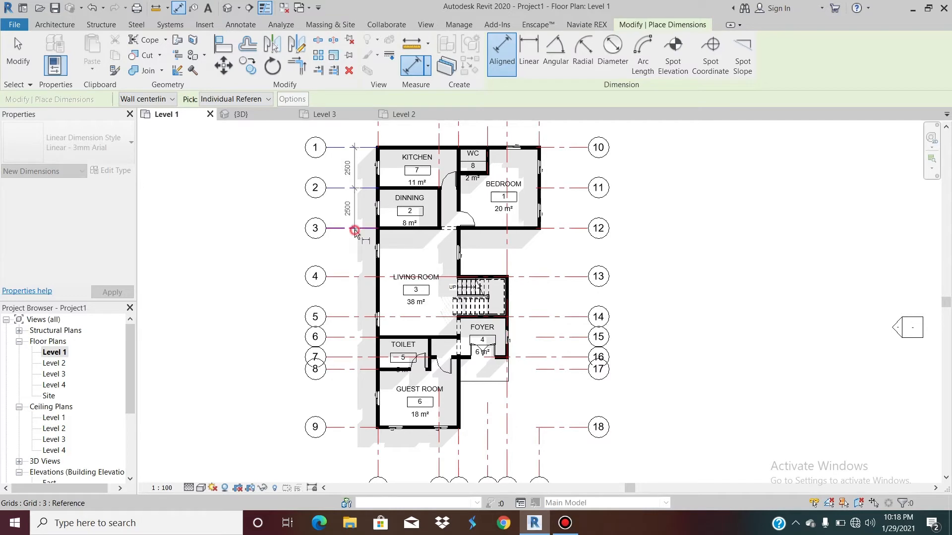
{"action": "left_click", "coordinate": [354, 276]}
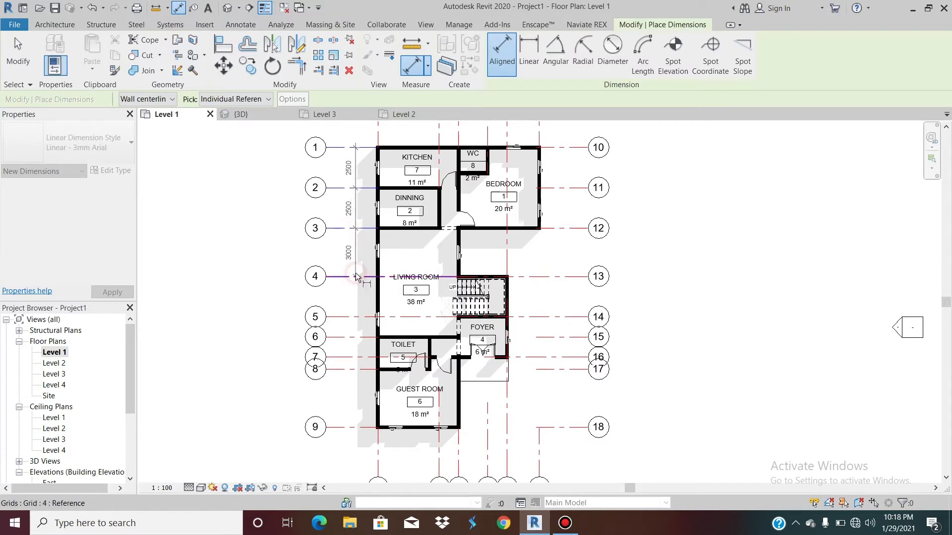
{"action": "left_click", "coordinate": [354, 322]}
{"action": "left_click", "coordinate": [355, 338]}
{"action": "left_click", "coordinate": [356, 358]}
{"action": "left_click", "coordinate": [357, 370]}
{"action": "left_click", "coordinate": [358, 428]}
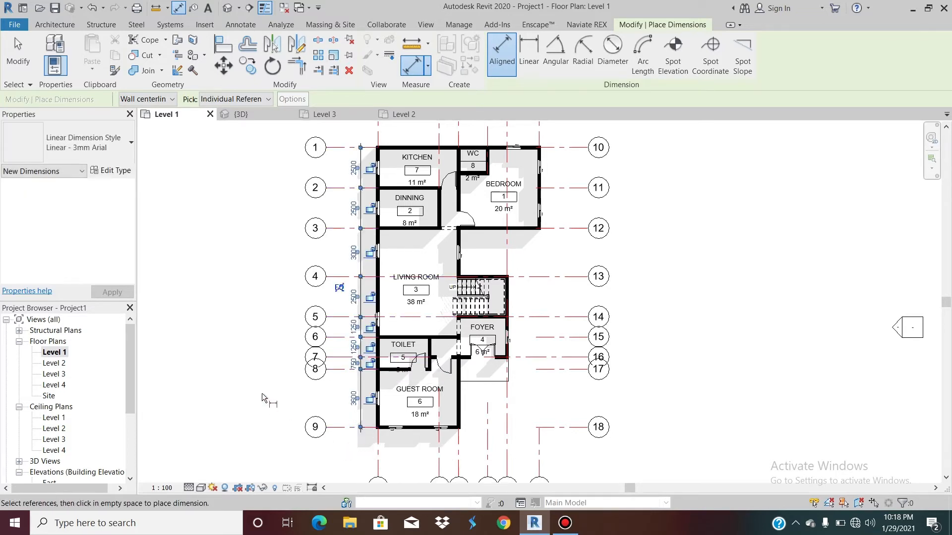
Try the Wireframe visual style on the Level 1 plan and return the view to Hidden Line
{"action": "left_click", "coordinate": [522, 66]}
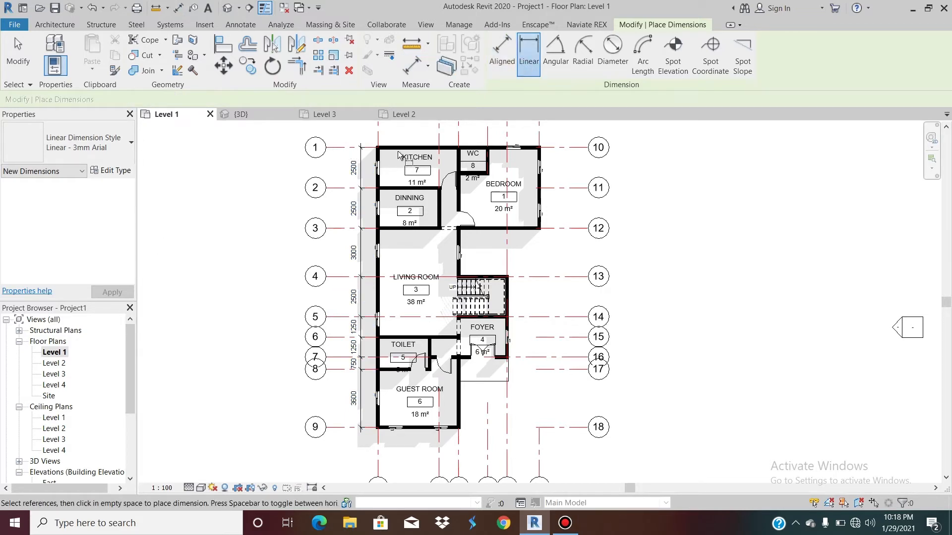
{"action": "scroll", "coordinate": [395, 152], "scroll_direction": "up", "scroll_amount": 3}
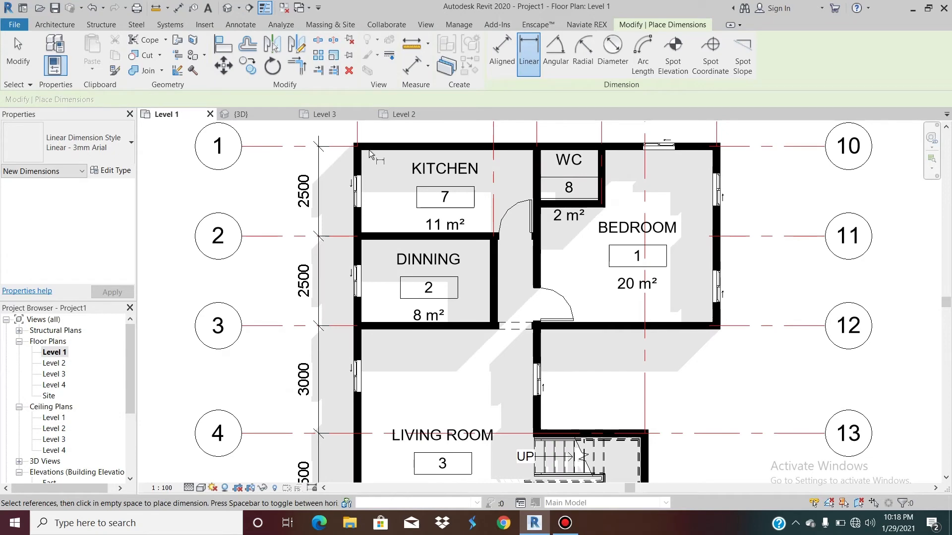
{"action": "scroll", "coordinate": [369, 150], "scroll_direction": "up", "scroll_amount": 3}
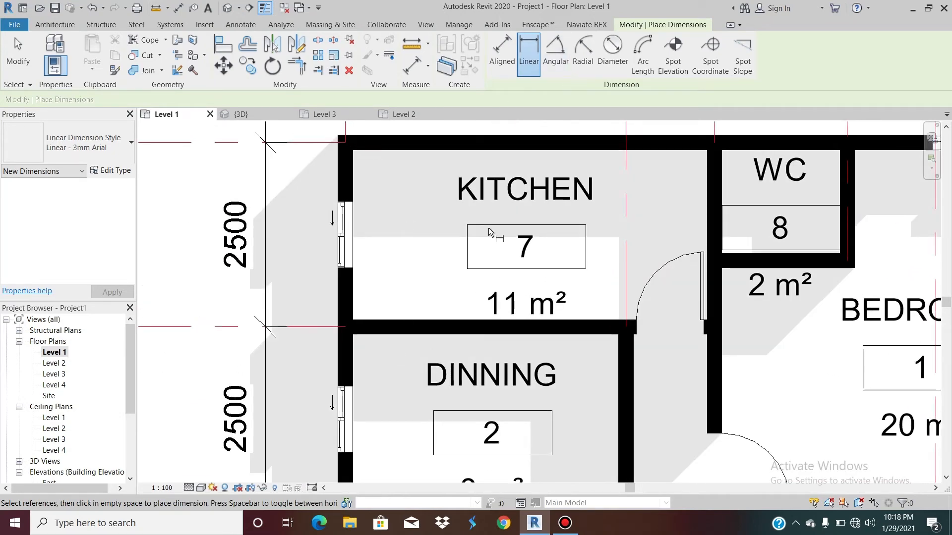
{"action": "scroll", "coordinate": [393, 241], "scroll_direction": "down", "scroll_amount": 3}
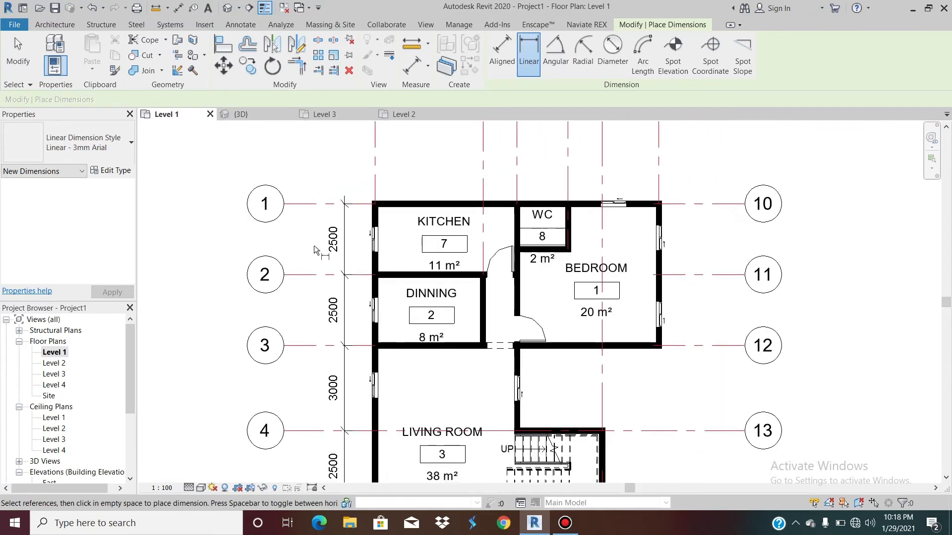
{"action": "left_click", "coordinate": [201, 488]}
{"action": "left_click", "coordinate": [237, 413]}
{"action": "scroll", "coordinate": [392, 208], "scroll_direction": "up", "scroll_amount": 3}
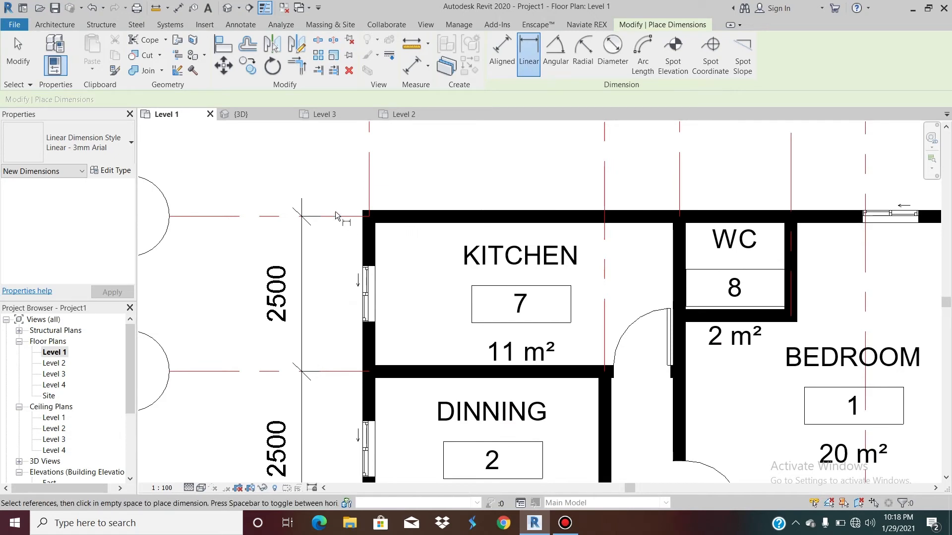
{"action": "scroll", "coordinate": [467, 203], "scroll_direction": "down", "scroll_amount": 3}
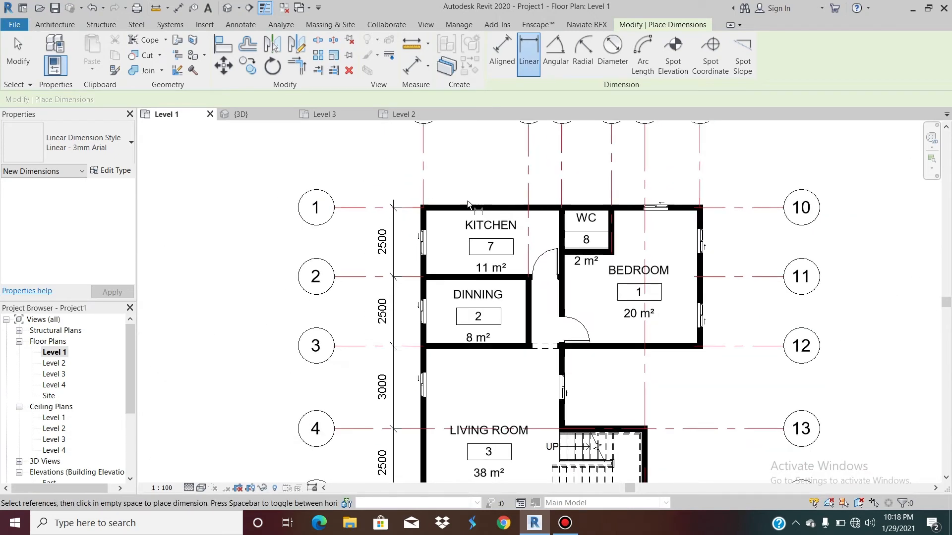
{"action": "scroll", "coordinate": [467, 203], "scroll_direction": "down", "scroll_amount": 4}
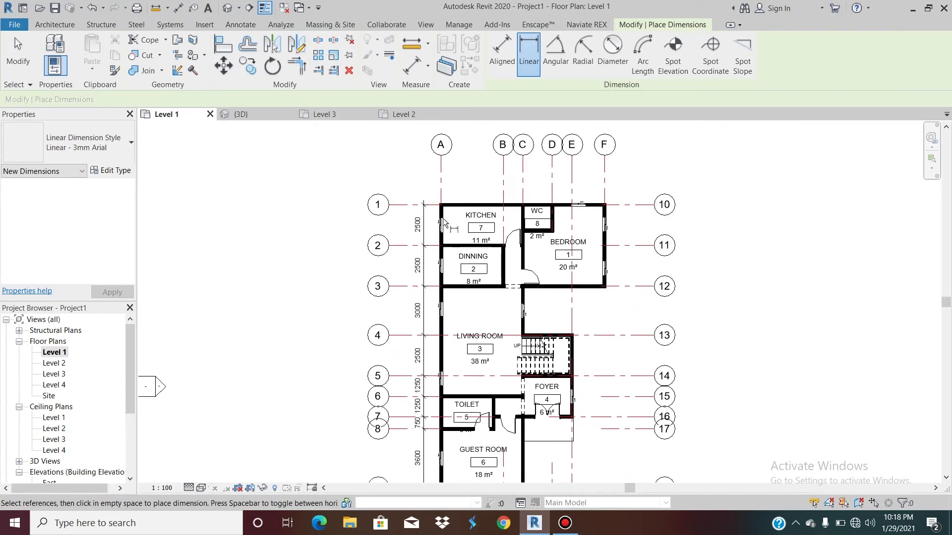
{"action": "left_click", "coordinate": [202, 491]}
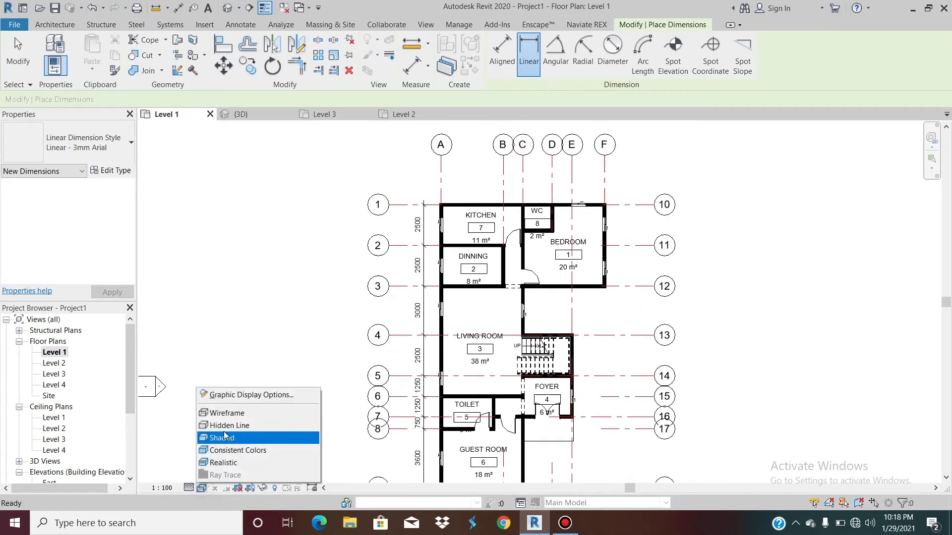
{"action": "left_click", "coordinate": [233, 425]}
{"action": "scroll", "coordinate": [388, 261], "scroll_direction": "down", "scroll_amount": 2}
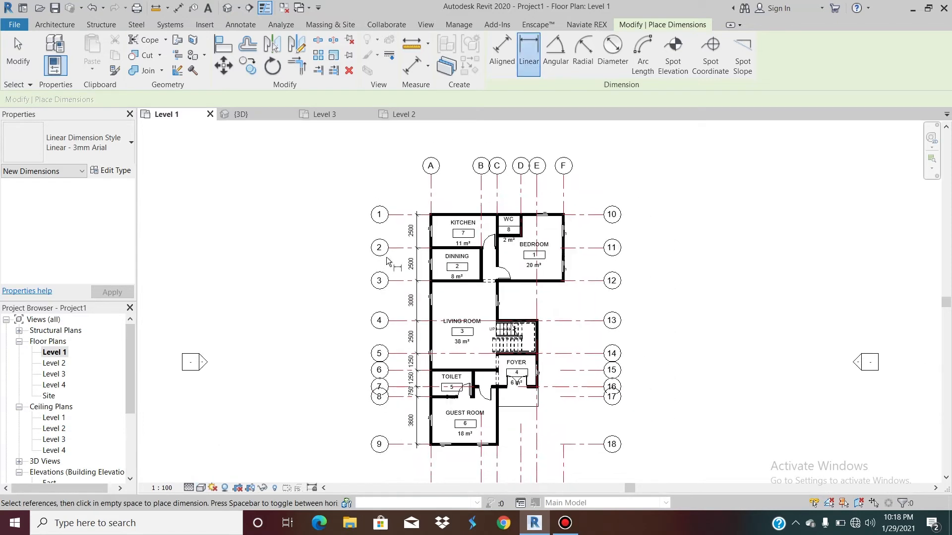
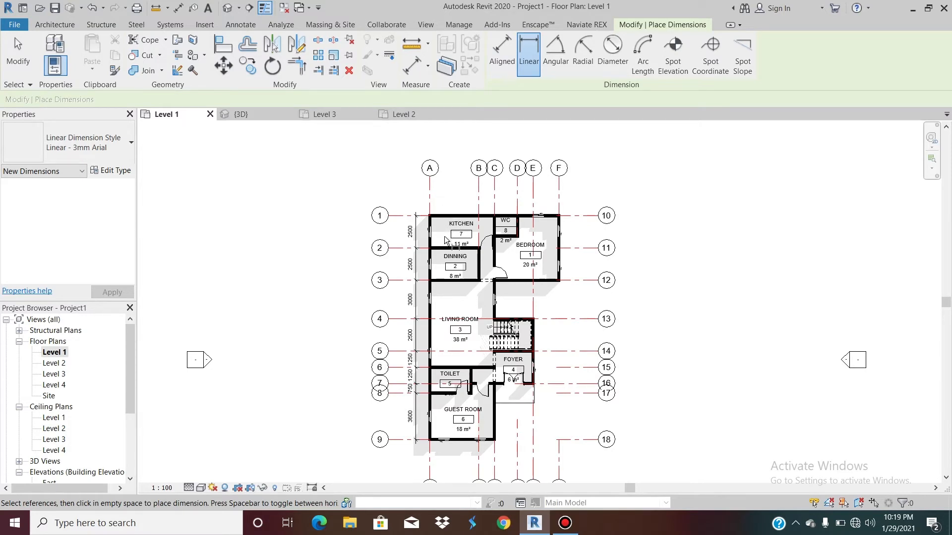
Place a continuous aligned dimension string across grid lines A to F, between the grid bubbles and the kitchen's outer wall
{"action": "scroll", "coordinate": [445, 240], "scroll_direction": "up", "scroll_amount": 3}
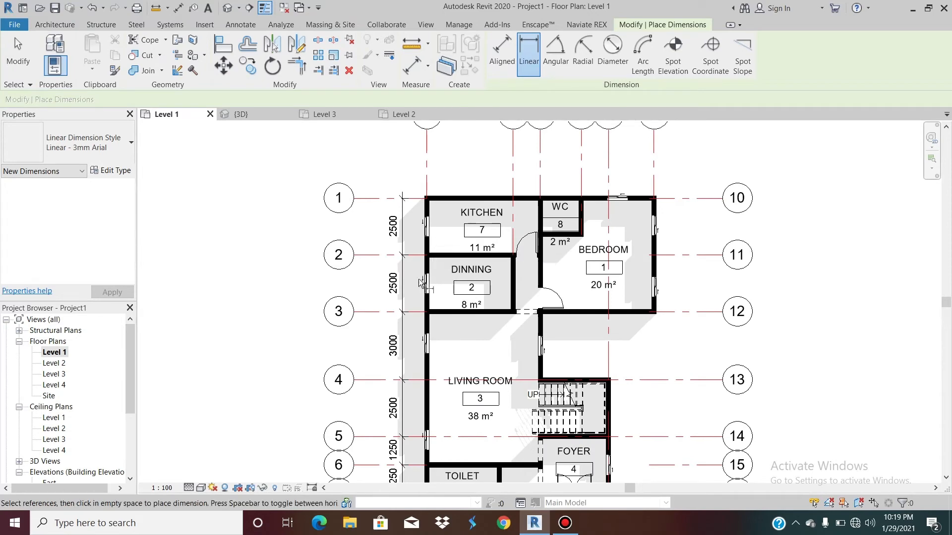
{"action": "scroll", "coordinate": [430, 224], "scroll_direction": "down", "scroll_amount": 1}
{"action": "scroll", "coordinate": [430, 225], "scroll_direction": "down", "scroll_amount": 1}
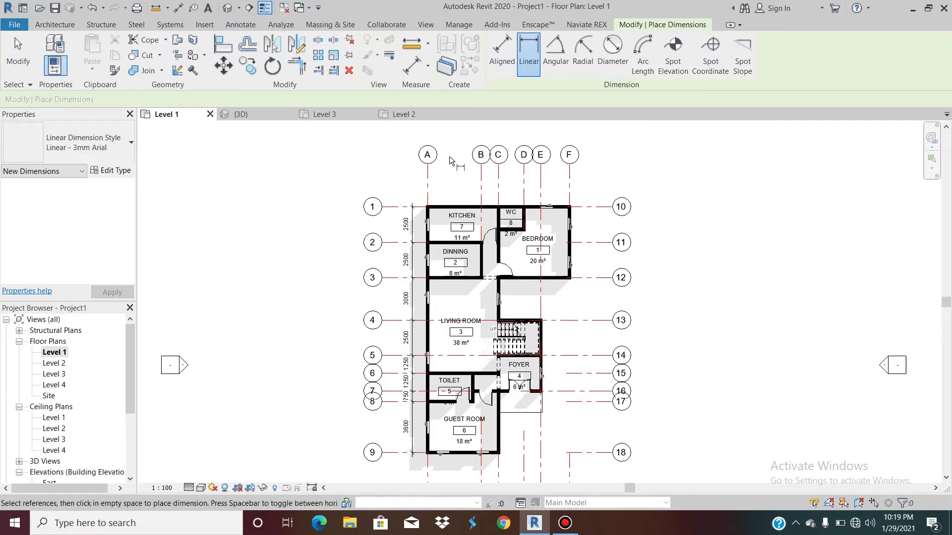
{"action": "left_click", "coordinate": [497, 54]}
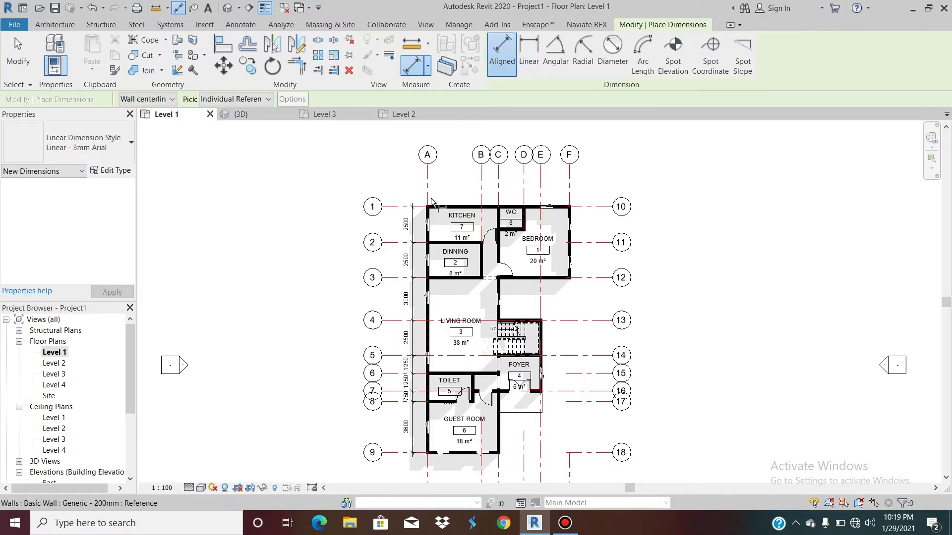
{"action": "left_click", "coordinate": [480, 190]}
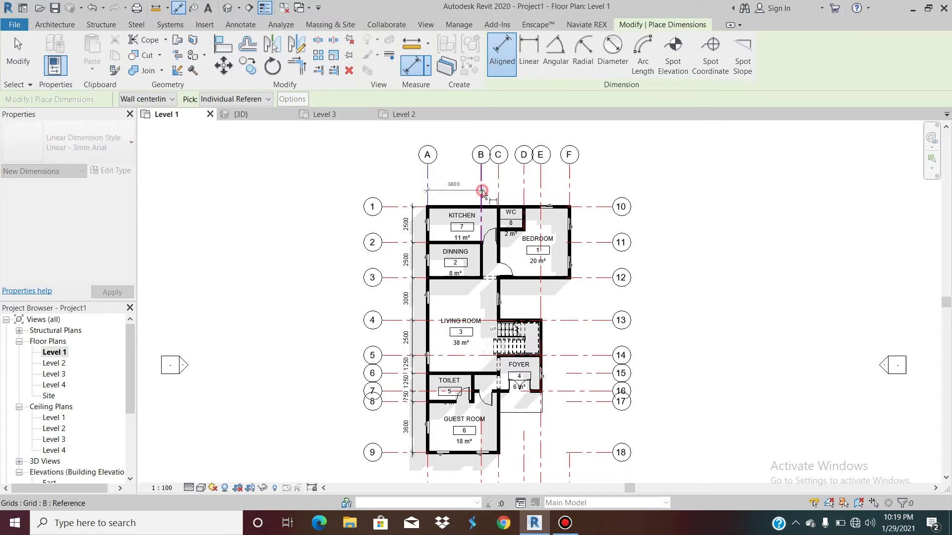
{"action": "left_click", "coordinate": [498, 192]}
{"action": "left_click", "coordinate": [524, 193]}
{"action": "left_click", "coordinate": [541, 195]}
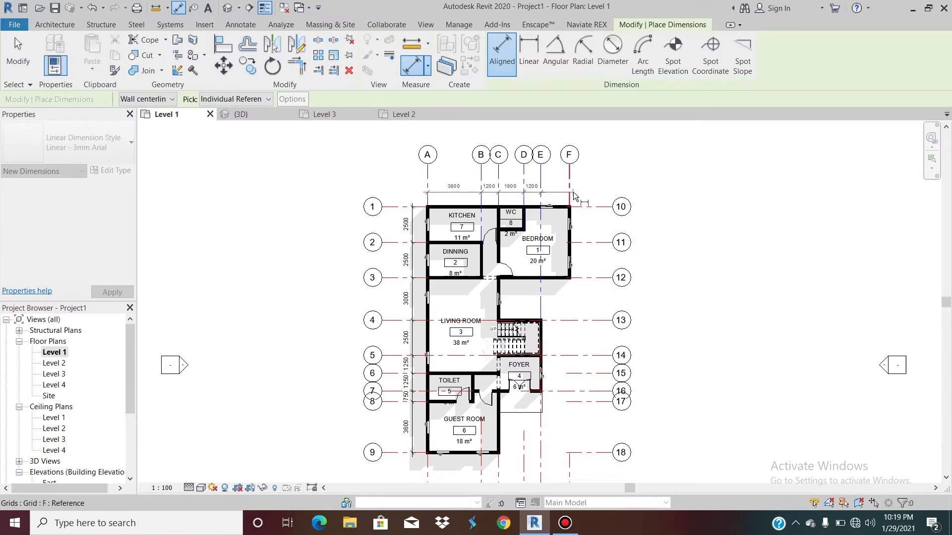
{"action": "left_click", "coordinate": [569, 194]}
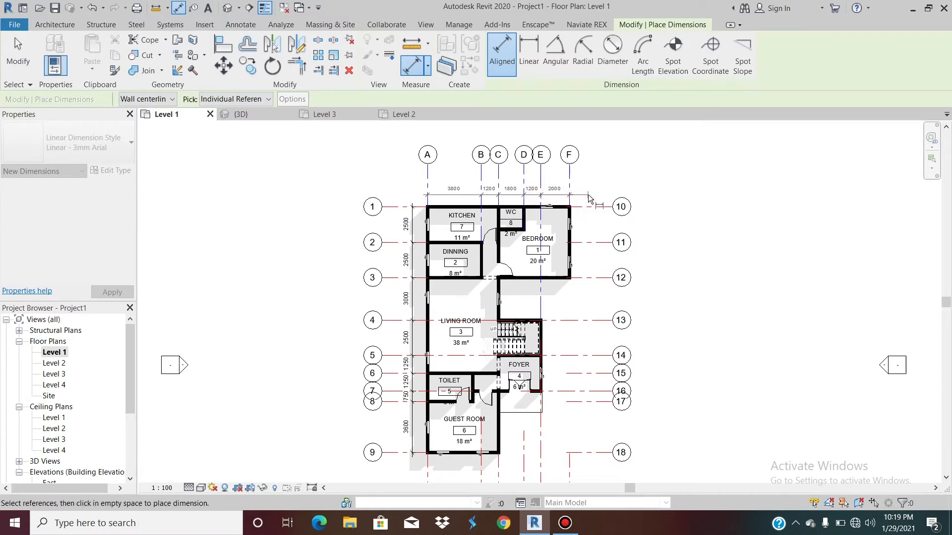
{"action": "left_click", "coordinate": [587, 194]}
Place a continuous aligned dimension string across grid lines 10 to 18, on the bedroom and foyer side of the plan
{"action": "left_click", "coordinate": [600, 213]}
{"action": "left_click", "coordinate": [595, 245]}
{"action": "left_click", "coordinate": [596, 277]}
{"action": "left_click", "coordinate": [587, 321]}
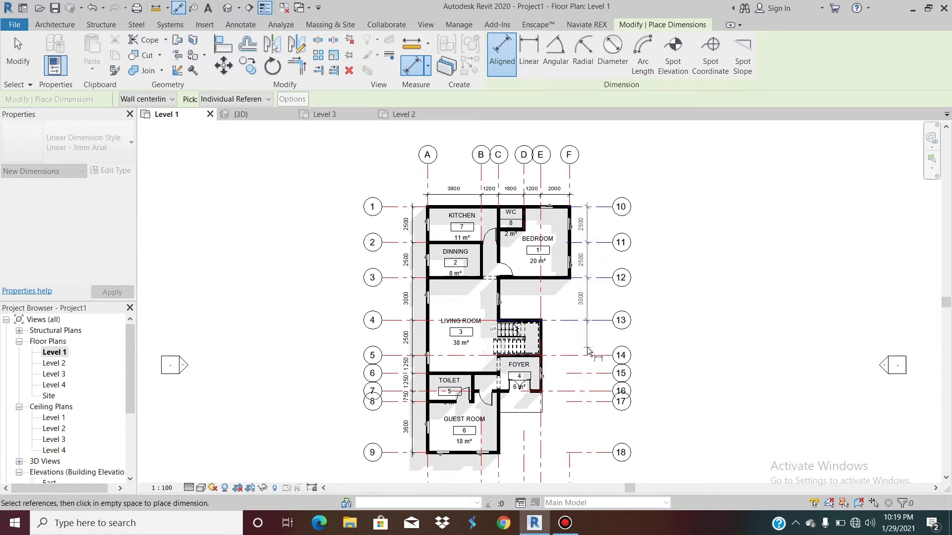
{"action": "left_click", "coordinate": [588, 354]}
{"action": "left_click", "coordinate": [591, 374]}
{"action": "left_click", "coordinate": [590, 391]}
{"action": "left_click", "coordinate": [590, 401]}
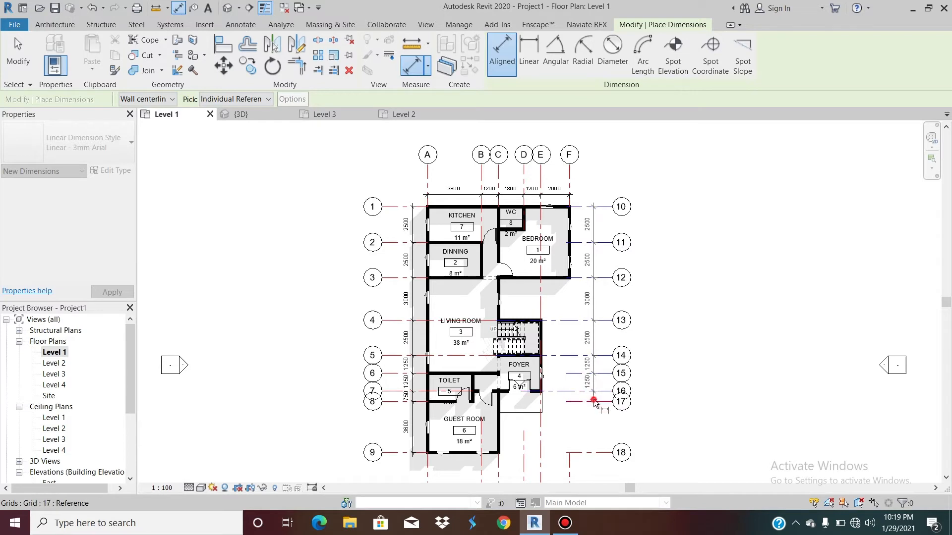
{"action": "left_click", "coordinate": [592, 452]}
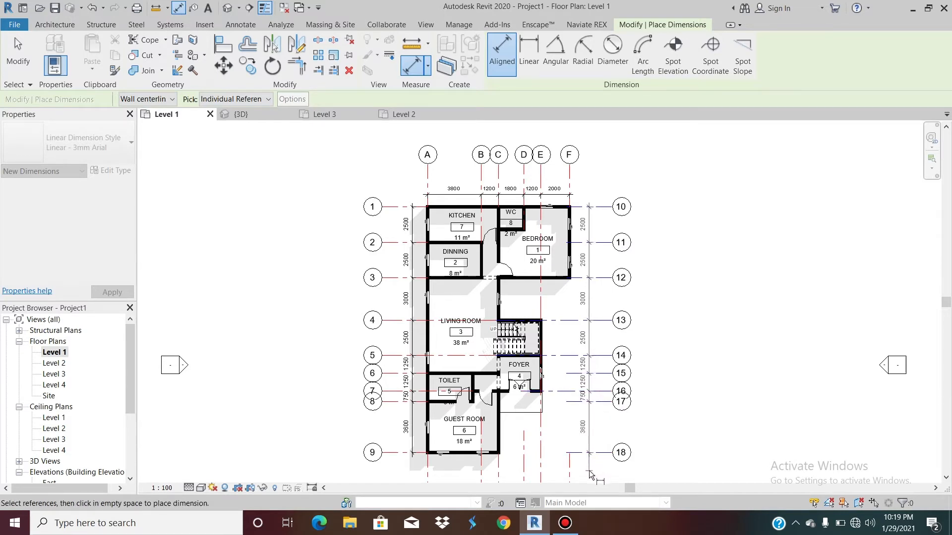
{"action": "left_click", "coordinate": [590, 474]}
Place a continuous aligned dimension string across grid lines G to L, between the guest room's outer wall and the grid bubbles
{"action": "scroll", "coordinate": [497, 296], "scroll_direction": "down", "scroll_amount": 2}
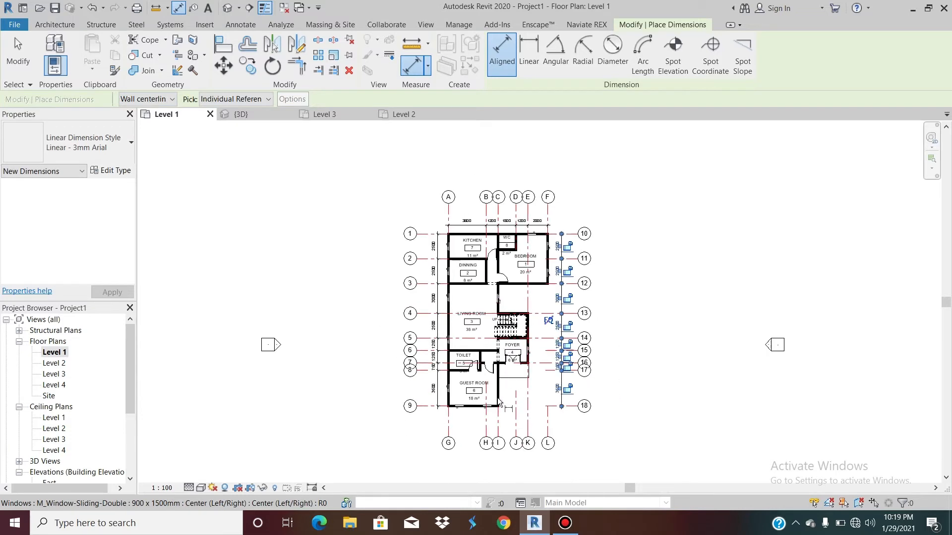
{"action": "scroll", "coordinate": [479, 429], "scroll_direction": "up", "scroll_amount": 4}
{"action": "left_click", "coordinate": [406, 430]}
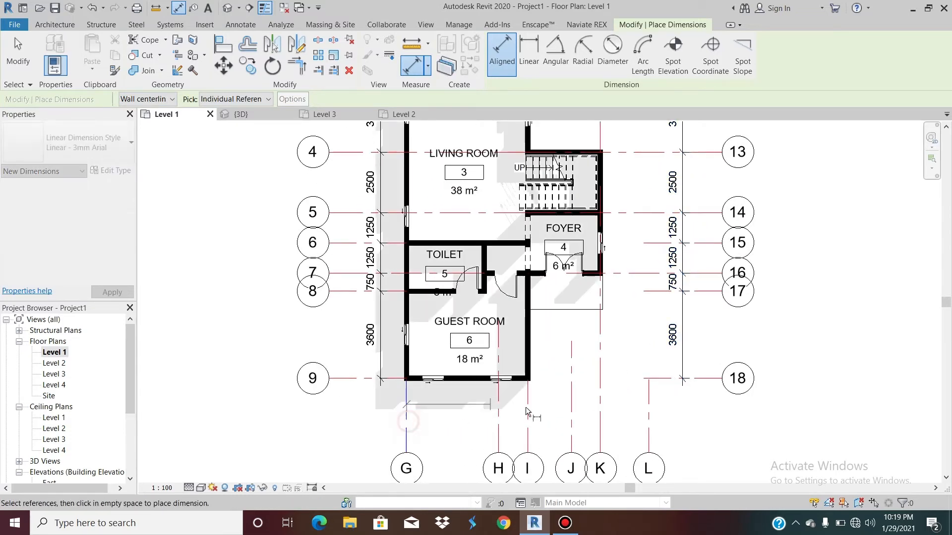
{"action": "left_click", "coordinate": [498, 425]}
{"action": "left_click", "coordinate": [528, 425]}
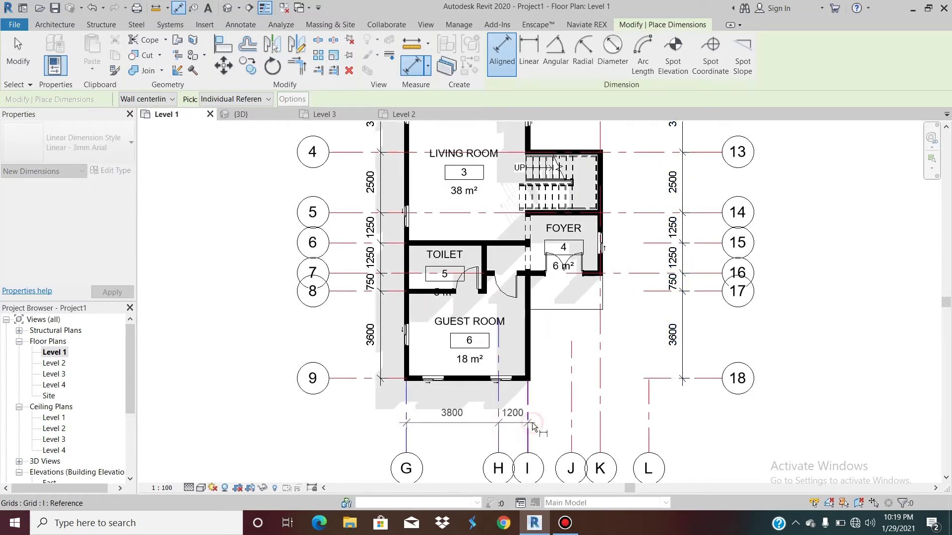
{"action": "left_click", "coordinate": [603, 428]}
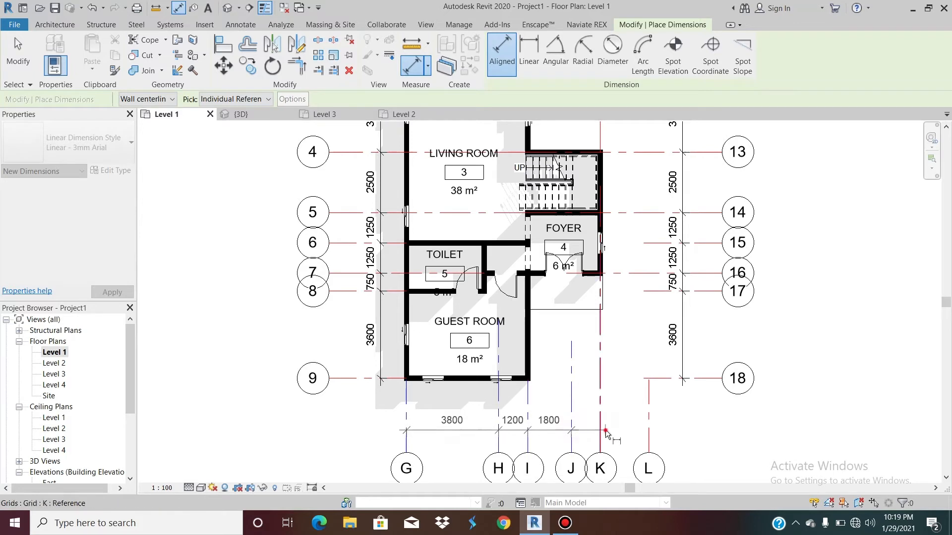
{"action": "left_click", "coordinate": [601, 430]}
{"action": "left_click", "coordinate": [649, 424]}
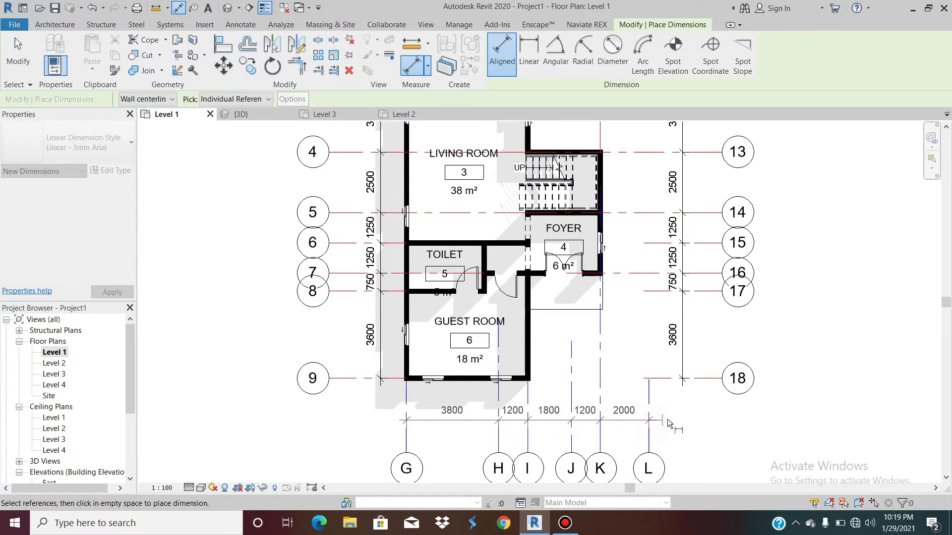
{"action": "left_click", "coordinate": [682, 415]}
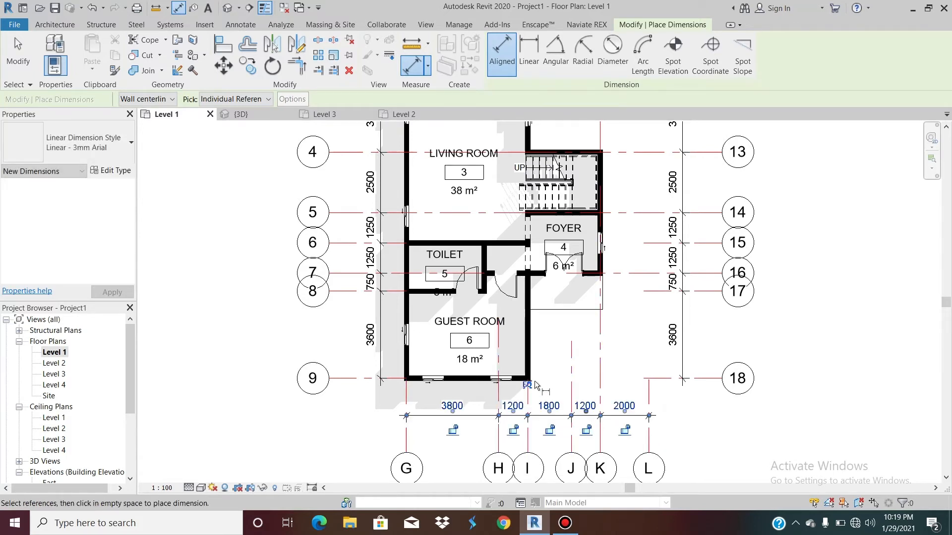
Place an overall aligned dimension from grid line 9 to grid line 1, outside the existing string on the kitchen side
{"action": "left_click", "coordinate": [354, 380]}
{"action": "scroll", "coordinate": [338, 329], "scroll_direction": "down", "scroll_amount": 3}
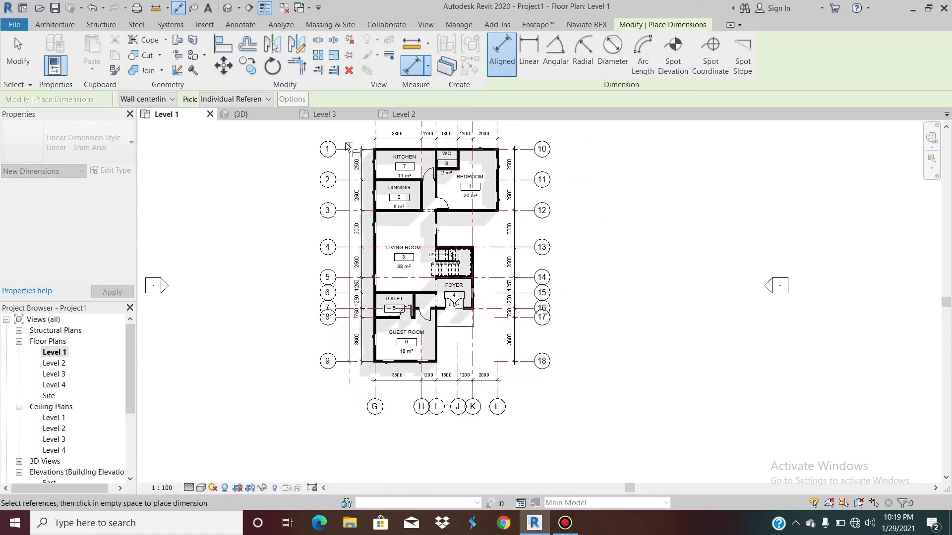
{"action": "scroll", "coordinate": [347, 151], "scroll_direction": "up", "scroll_amount": 2}
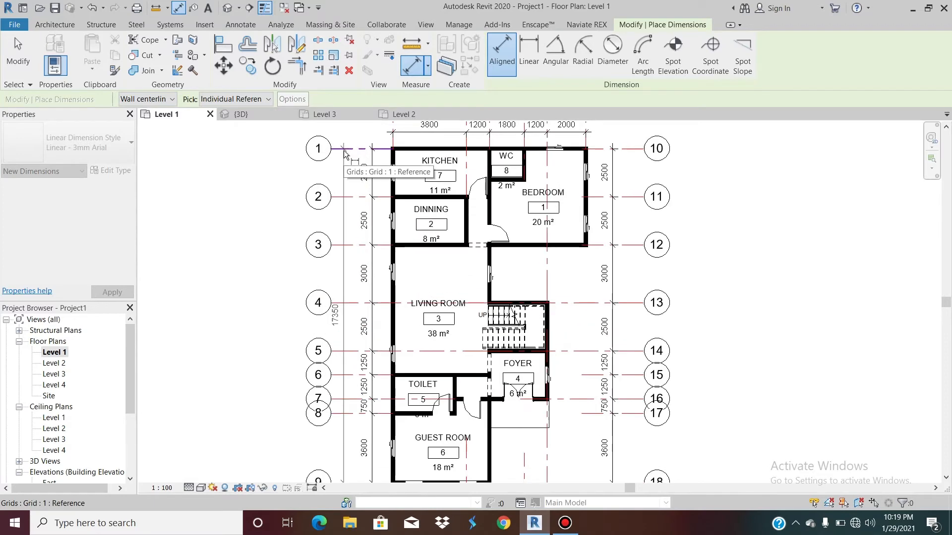
{"action": "left_click", "coordinate": [351, 137]}
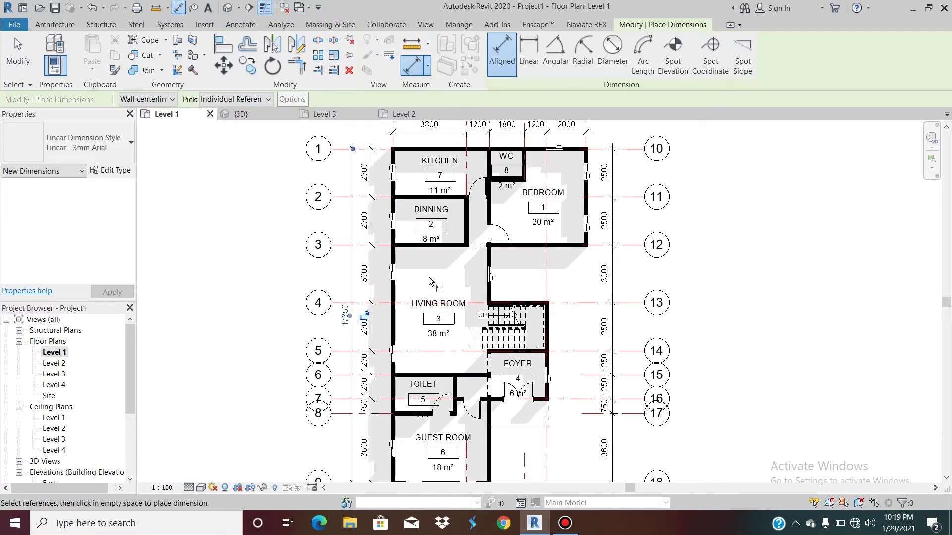
Place an overall aligned dimension from grid line A to grid line F, outside the existing dimension string
{"action": "scroll", "coordinate": [430, 277], "scroll_direction": "down", "scroll_amount": 1}
{"action": "scroll", "coordinate": [420, 246], "scroll_direction": "down", "scroll_amount": 1}
{"action": "scroll", "coordinate": [406, 162], "scroll_direction": "up", "scroll_amount": 3}
{"action": "left_click", "coordinate": [407, 161]}
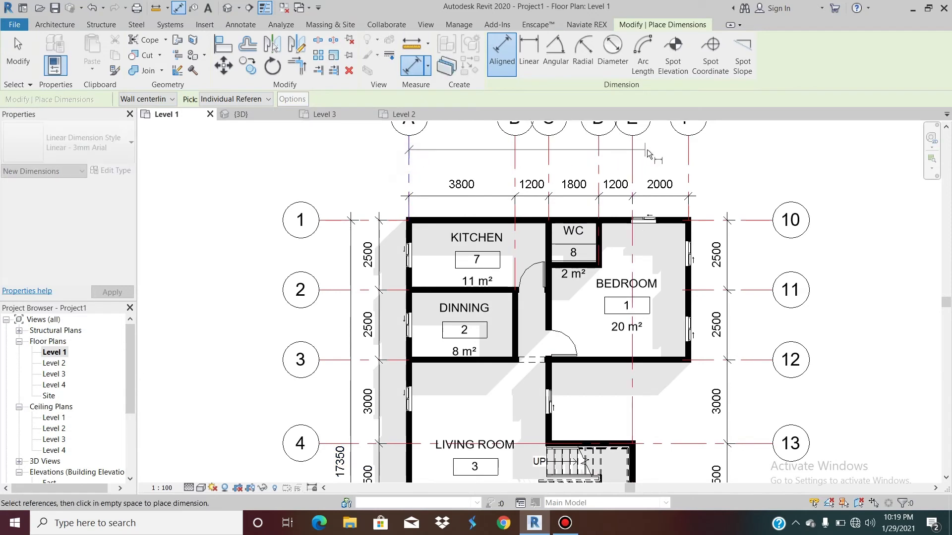
{"action": "left_click", "coordinate": [690, 173]}
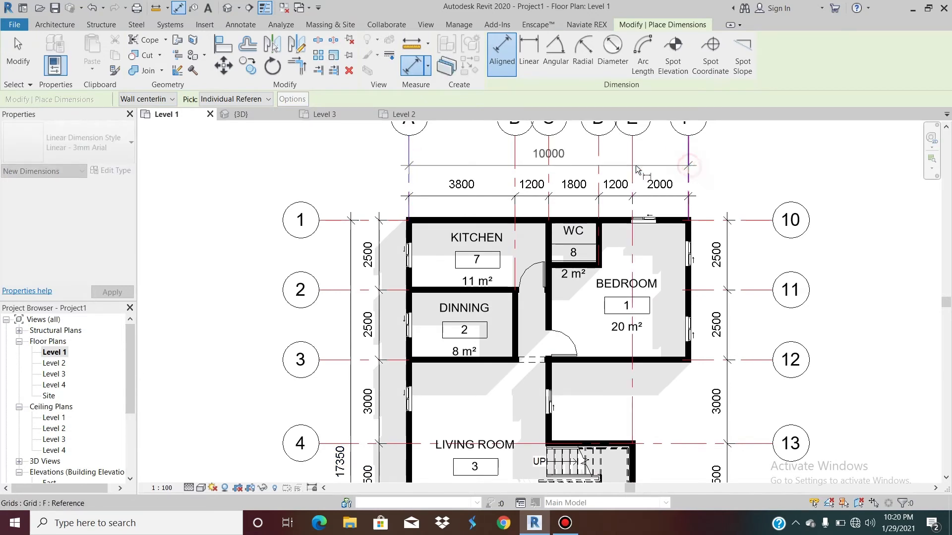
{"action": "left_click", "coordinate": [725, 169]}
Place an overall aligned dimension from grid line 10 to grid line 18, outside the string on the bedroom side
{"action": "left_click", "coordinate": [751, 219]}
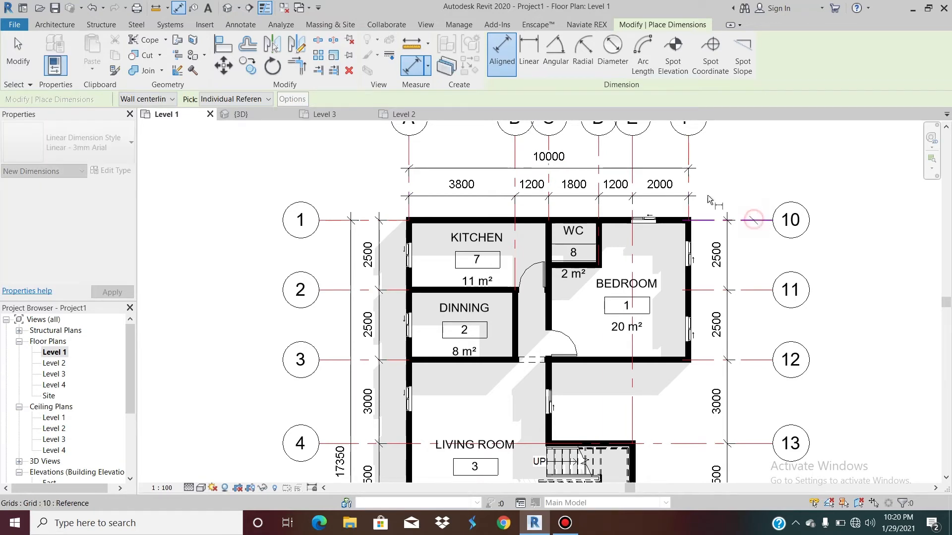
{"action": "scroll", "coordinate": [694, 198], "scroll_direction": "down", "scroll_amount": 4}
{"action": "scroll", "coordinate": [670, 195], "scroll_direction": "down", "scroll_amount": 1}
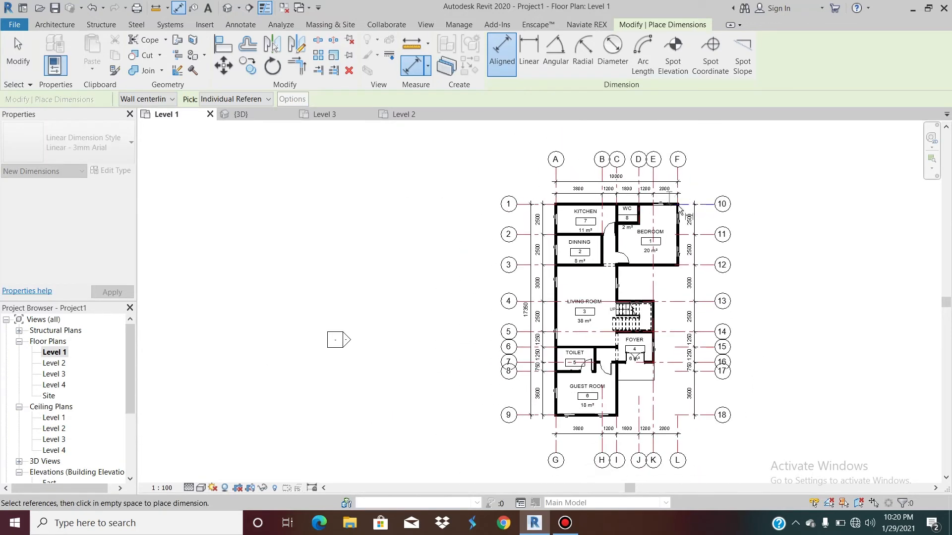
{"action": "scroll", "coordinate": [709, 420], "scroll_direction": "up", "scroll_amount": 2}
{"action": "left_click", "coordinate": [708, 418]}
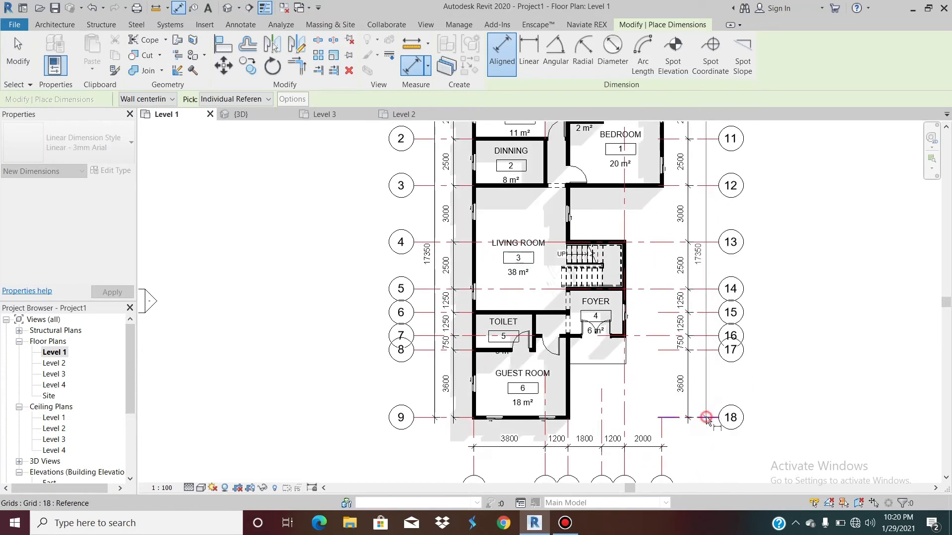
{"action": "left_click", "coordinate": [707, 450]}
Place an overall aligned dimension from grid line G to grid line L outside the existing string, and finish dimensioning
{"action": "scroll", "coordinate": [600, 349], "scroll_direction": "down", "scroll_amount": 2}
{"action": "left_click", "coordinate": [511, 435]}
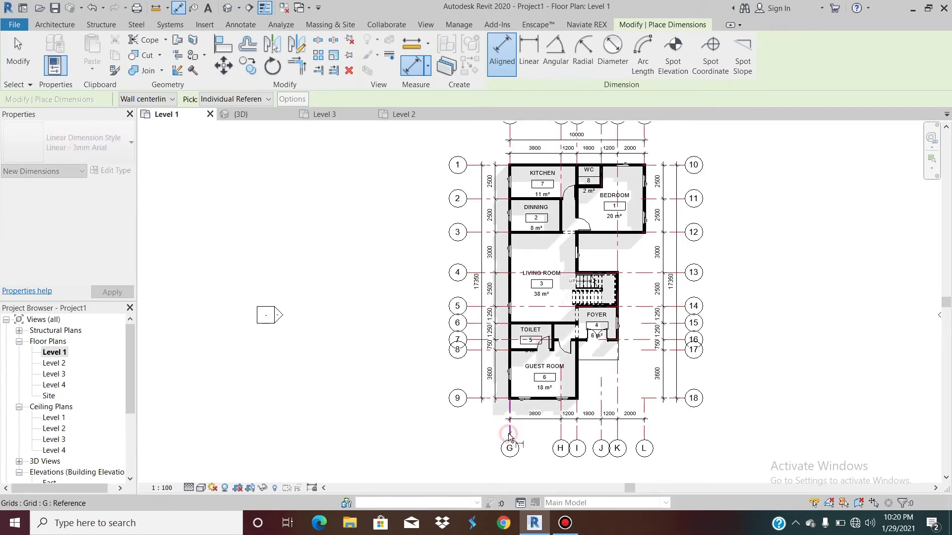
{"action": "left_click", "coordinate": [644, 434]}
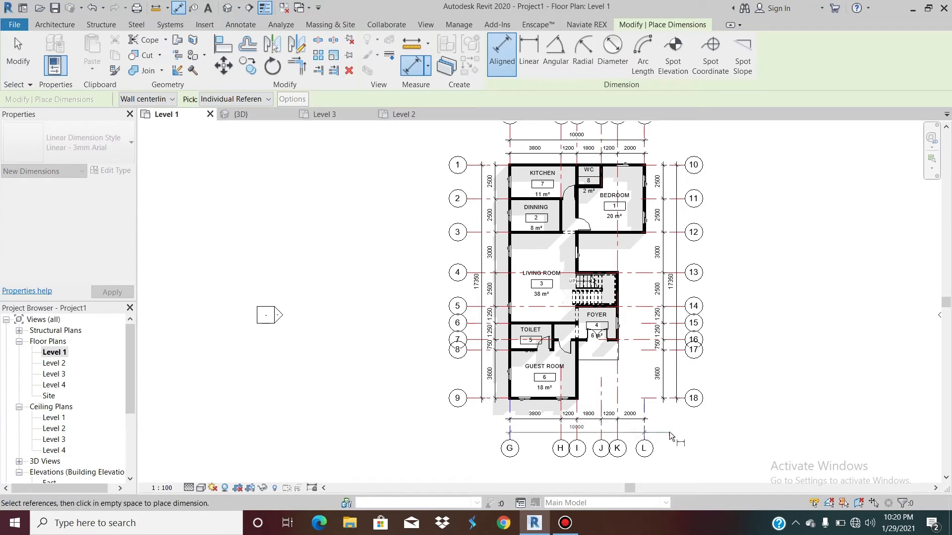
{"action": "left_click", "coordinate": [669, 432]}
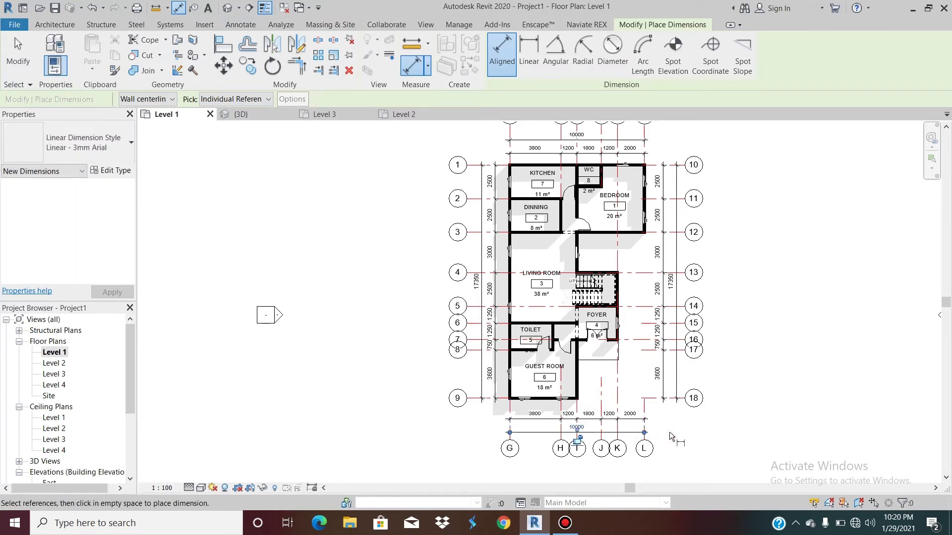
{"action": "key", "text": "Escape"}
{"action": "key", "text": "Escape"}
Set the colour of the Linear - 3mm Arial dimension type to orange, RGB 255-128-000
{"action": "scroll", "coordinate": [430, 408], "scroll_direction": "down", "scroll_amount": 2}
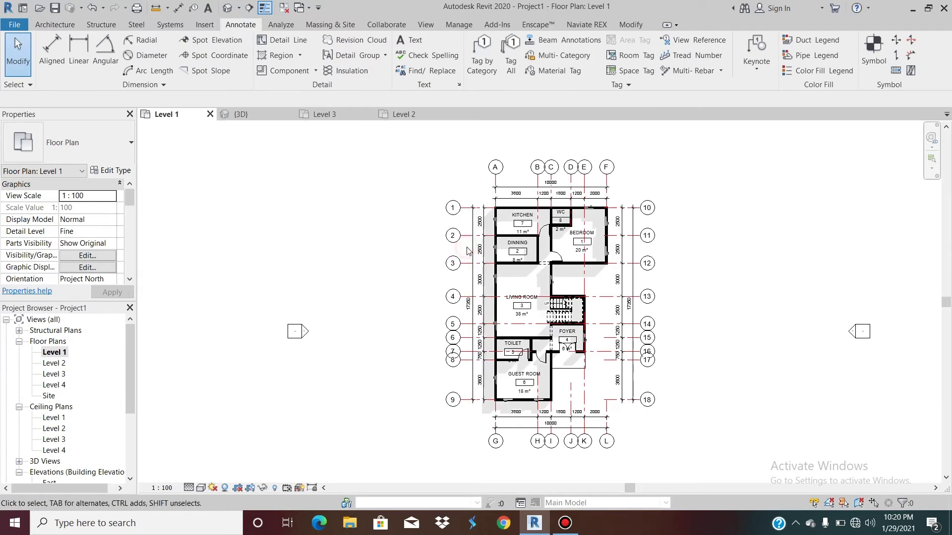
{"action": "left_click", "coordinate": [472, 249]}
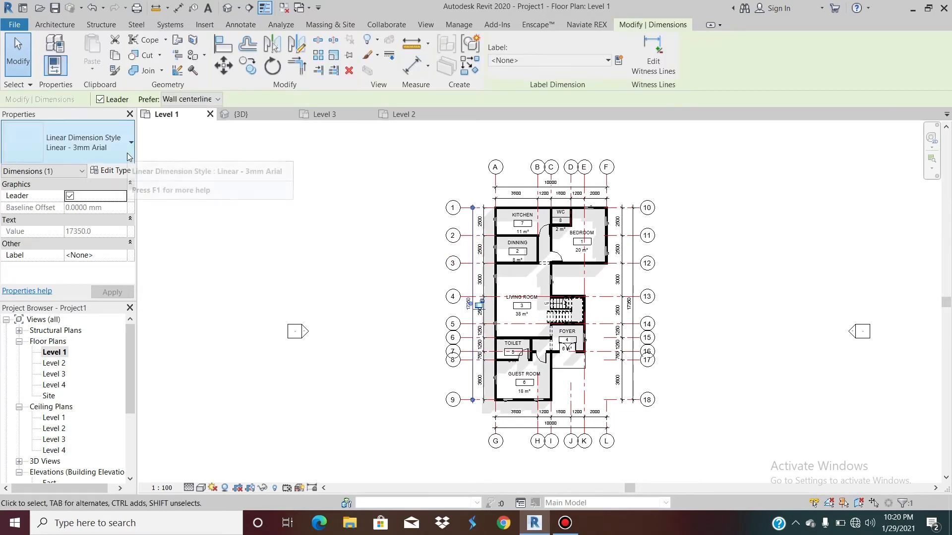
{"action": "left_click", "coordinate": [111, 170]}
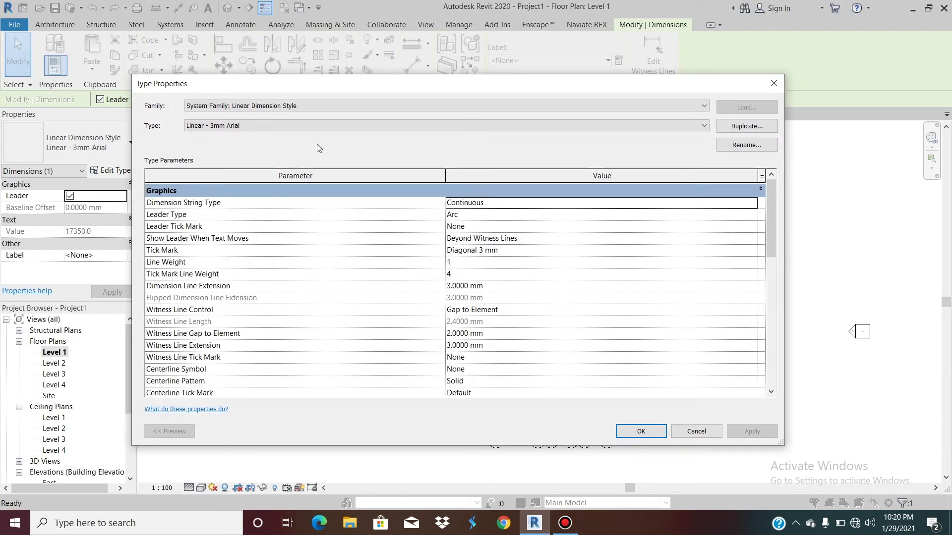
{"action": "scroll", "coordinate": [313, 290], "scroll_direction": "down", "scroll_amount": 10}
{"action": "scroll", "coordinate": [378, 243], "scroll_direction": "up", "scroll_amount": 5}
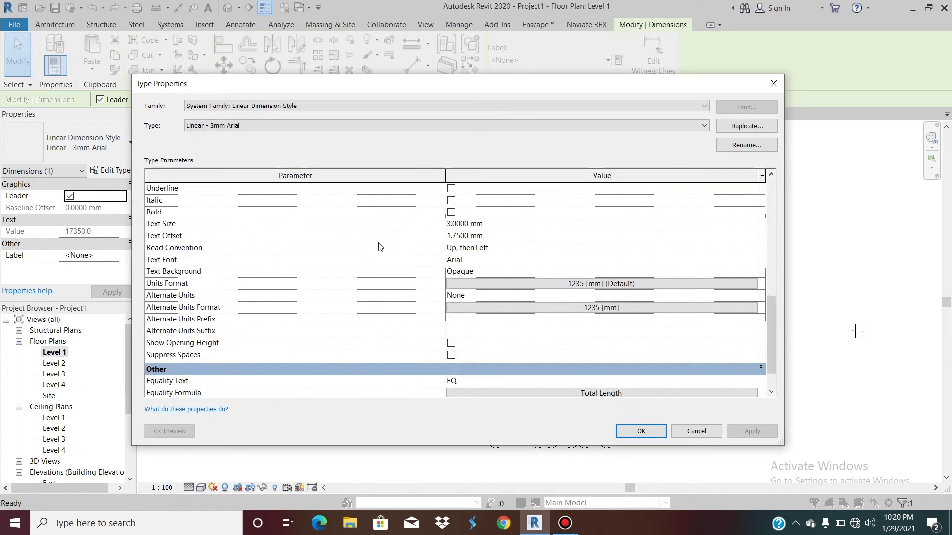
{"action": "left_click", "coordinate": [502, 187]}
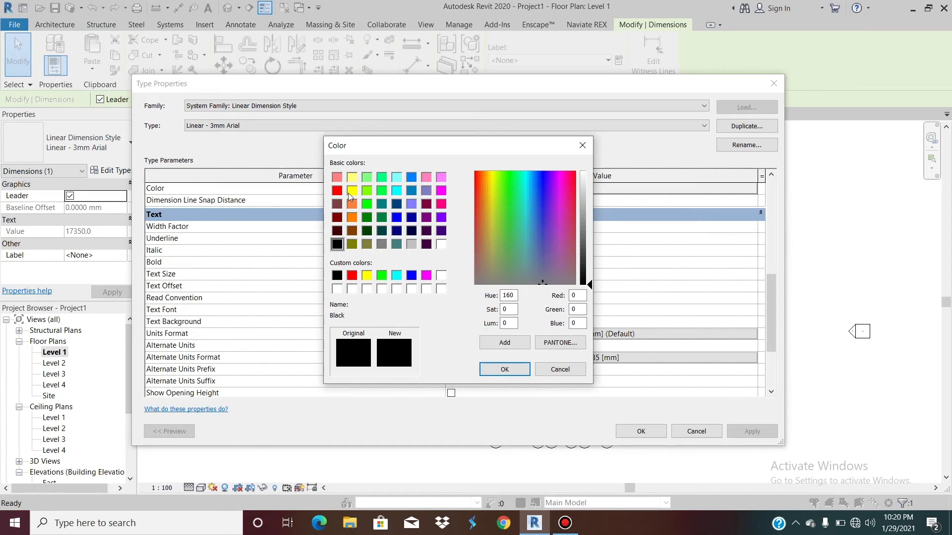
{"action": "left_click", "coordinate": [353, 216]}
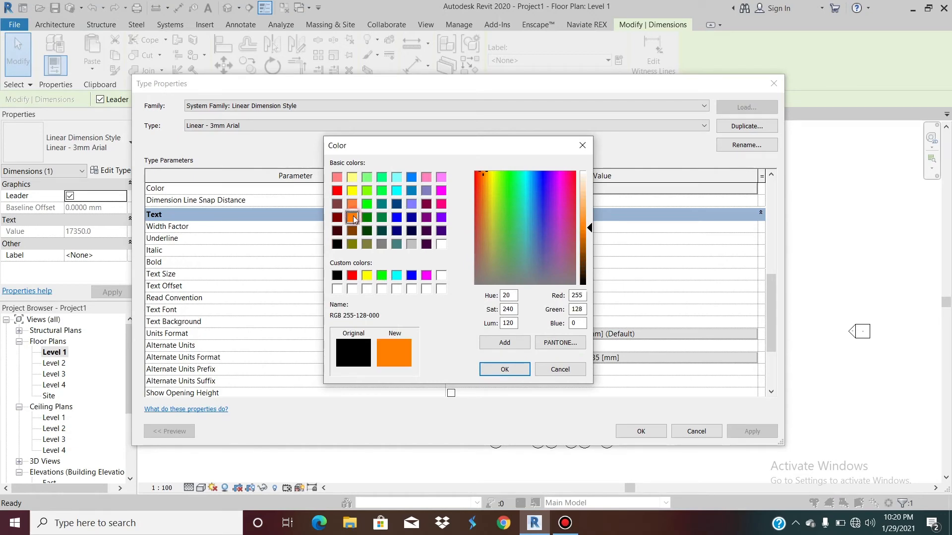
{"action": "left_click", "coordinate": [505, 369]}
{"action": "left_click", "coordinate": [640, 432]}
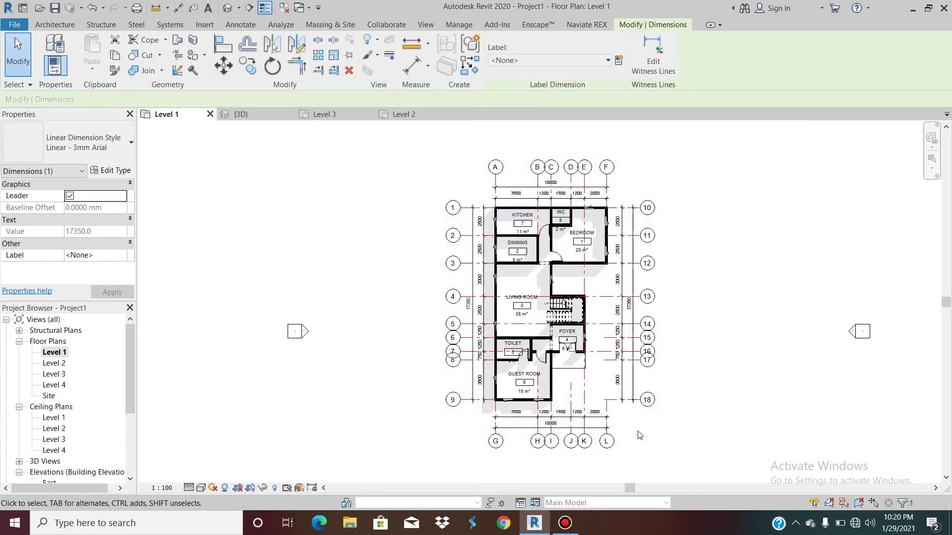
{"action": "left_click", "coordinate": [358, 396]}
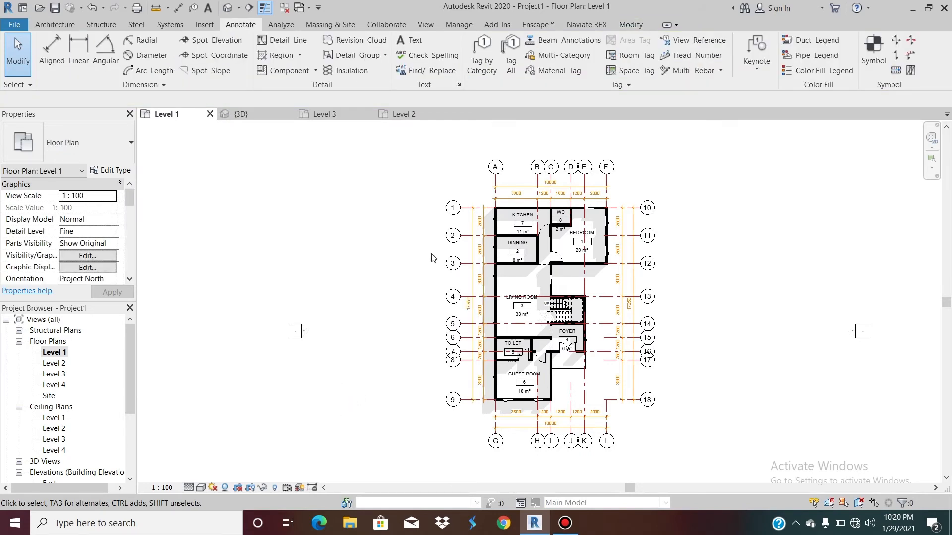
{"action": "scroll", "coordinate": [452, 236], "scroll_direction": "up", "scroll_amount": 2}
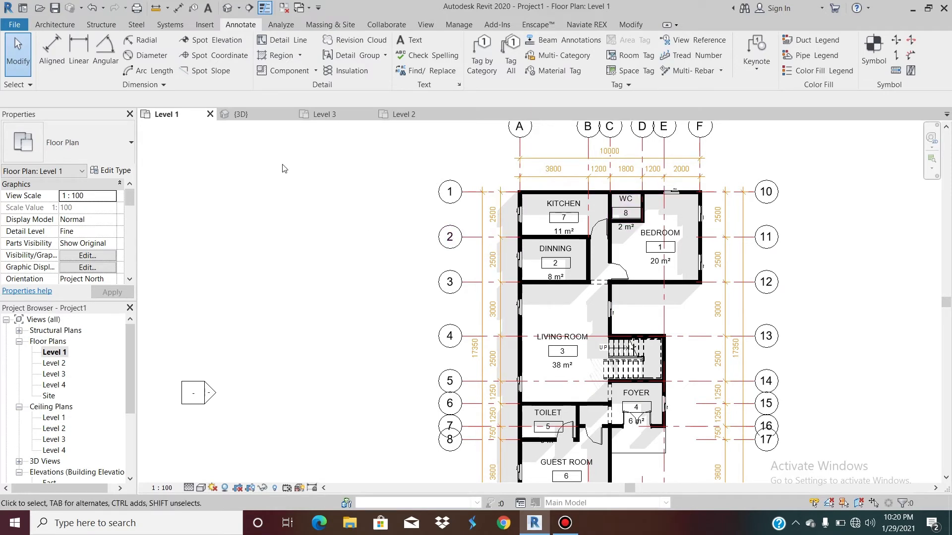
Draw a Generic - 200mm arc wall, 3000 mm high with a radius of about 3320 mm, in the empty area beside the kitchen
{"action": "left_click", "coordinate": [58, 26]}
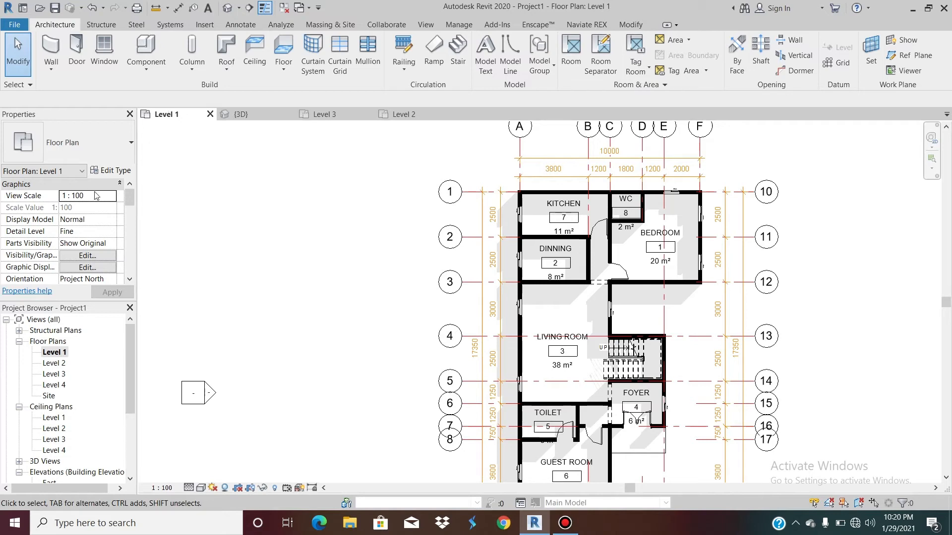
{"action": "scroll", "coordinate": [280, 301], "scroll_direction": "down", "scroll_amount": 2}
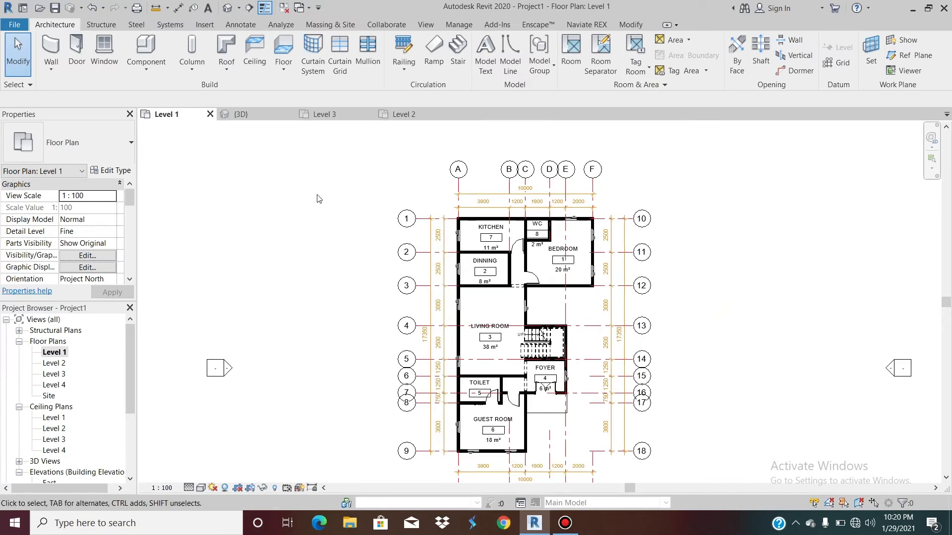
{"action": "left_click", "coordinate": [51, 46]}
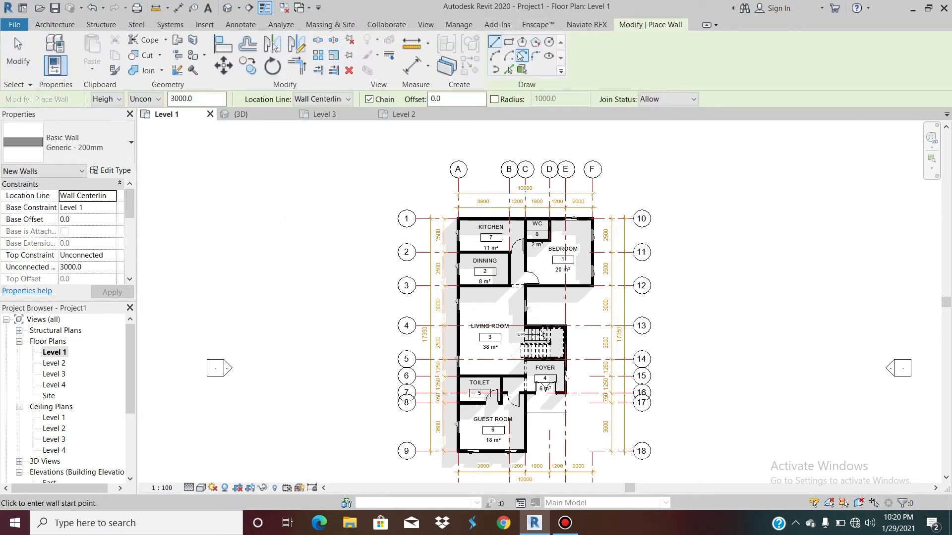
{"action": "left_click", "coordinate": [495, 57]}
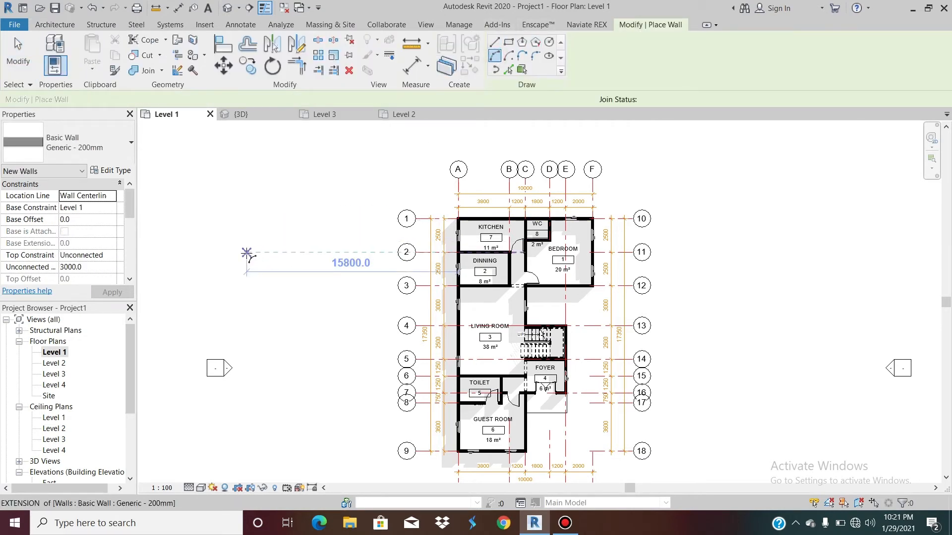
{"action": "left_click", "coordinate": [245, 253]}
{"action": "left_click", "coordinate": [292, 342]}
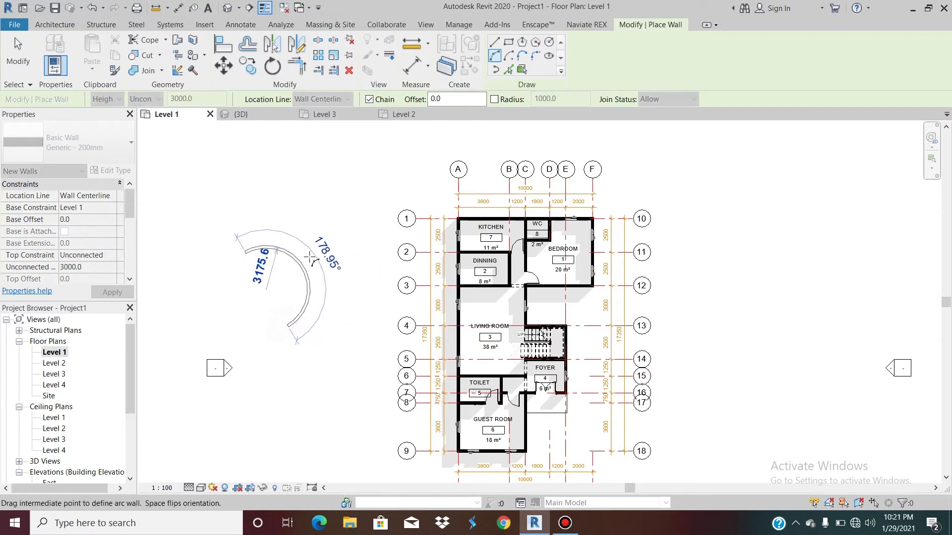
{"action": "left_click", "coordinate": [310, 255]}
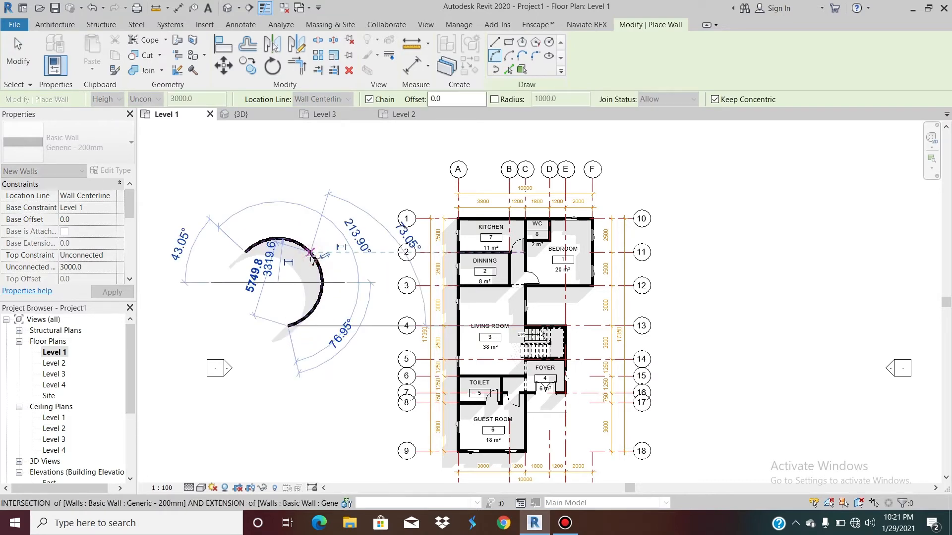
{"action": "key", "text": "Escape"}
{"action": "key", "text": "Escape"}
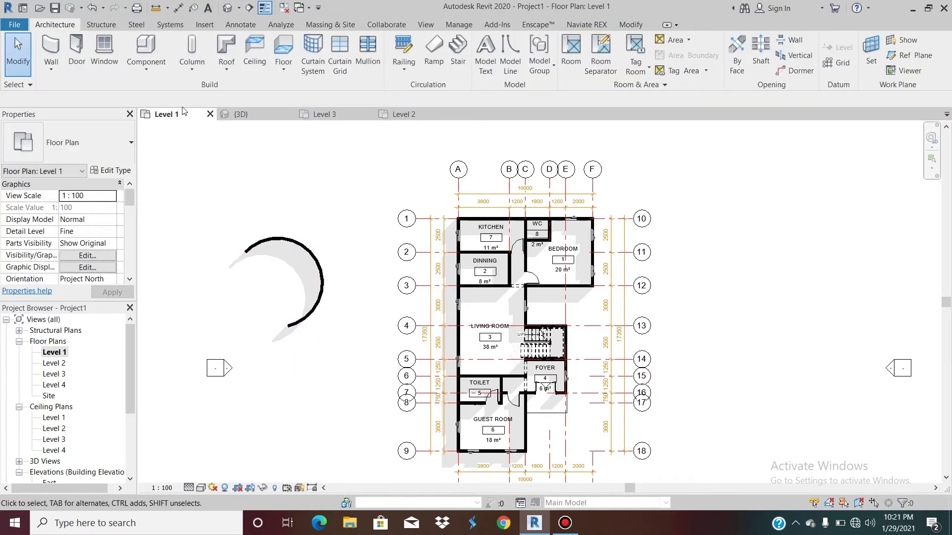
Preview a radial and a diameter dimension on the arc wall beside the plan, cancelling each without placing it
{"action": "left_click", "coordinate": [241, 28]}
{"action": "left_click", "coordinate": [105, 49]}
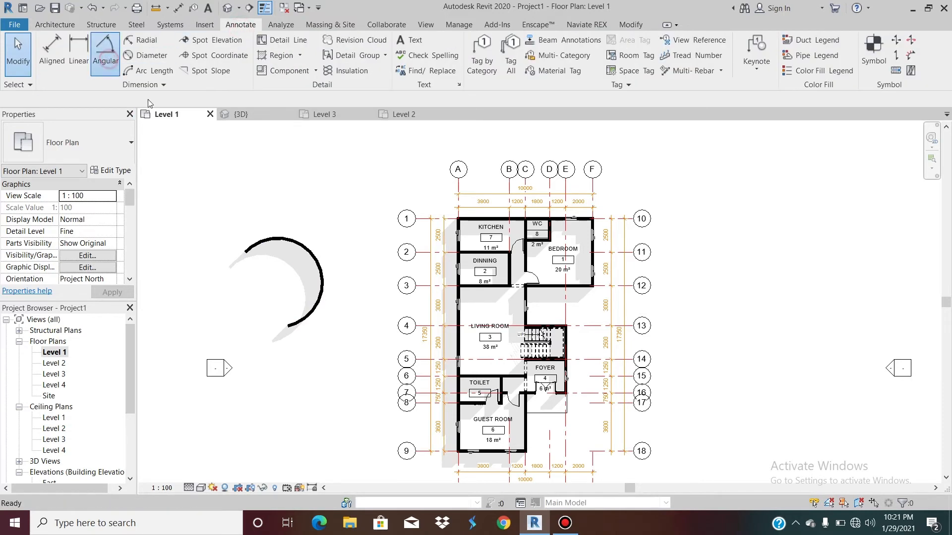
{"action": "scroll", "coordinate": [282, 240], "scroll_direction": "up", "scroll_amount": 4}
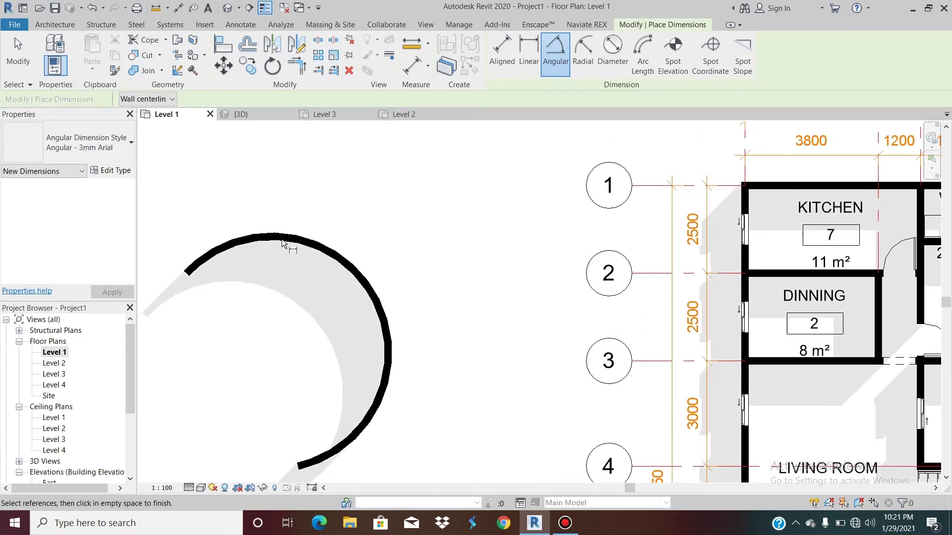
{"action": "scroll", "coordinate": [433, 210], "scroll_direction": "down", "scroll_amount": 3}
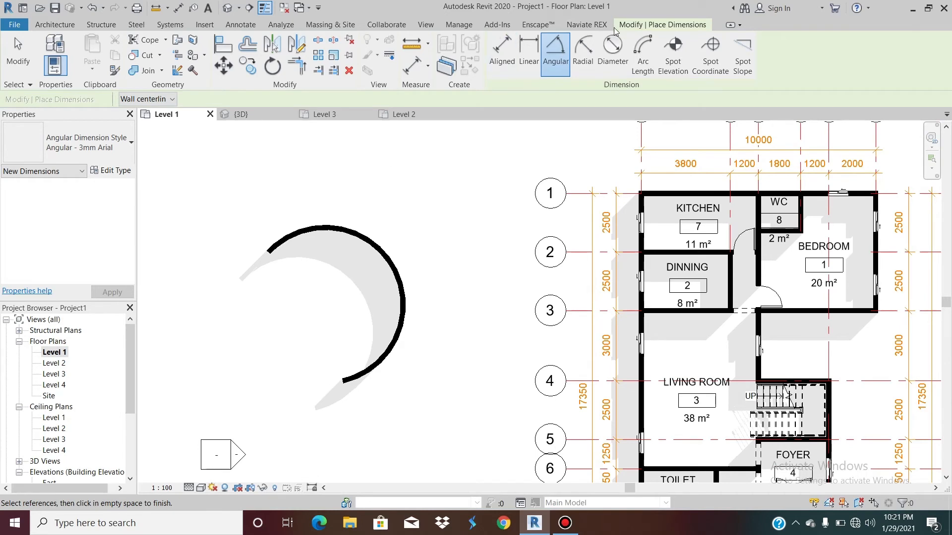
{"action": "left_click", "coordinate": [583, 52]}
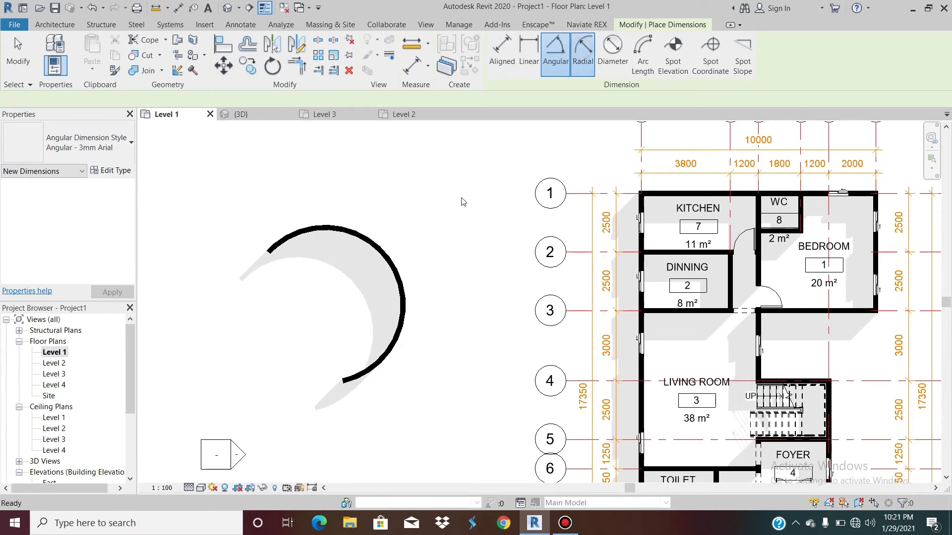
{"action": "left_click", "coordinate": [372, 253]}
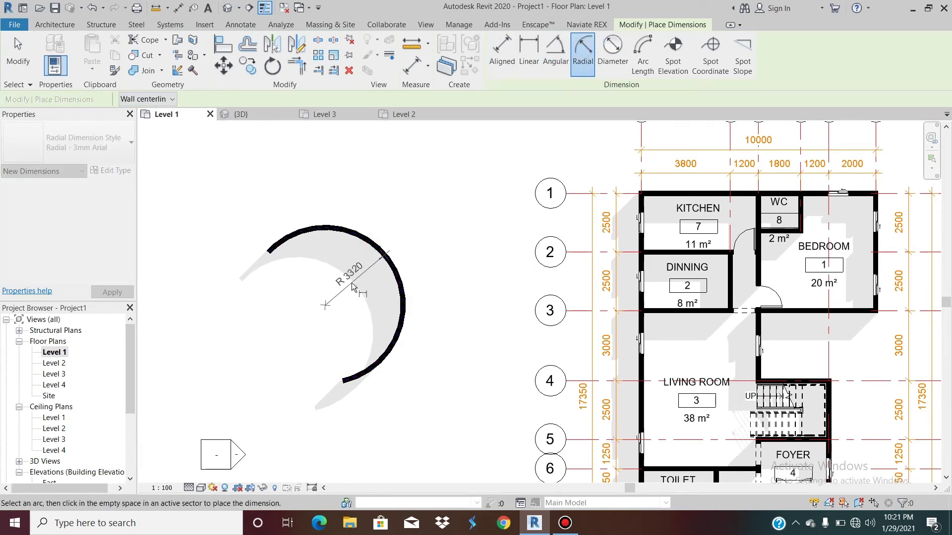
{"action": "key", "text": "Escape"}
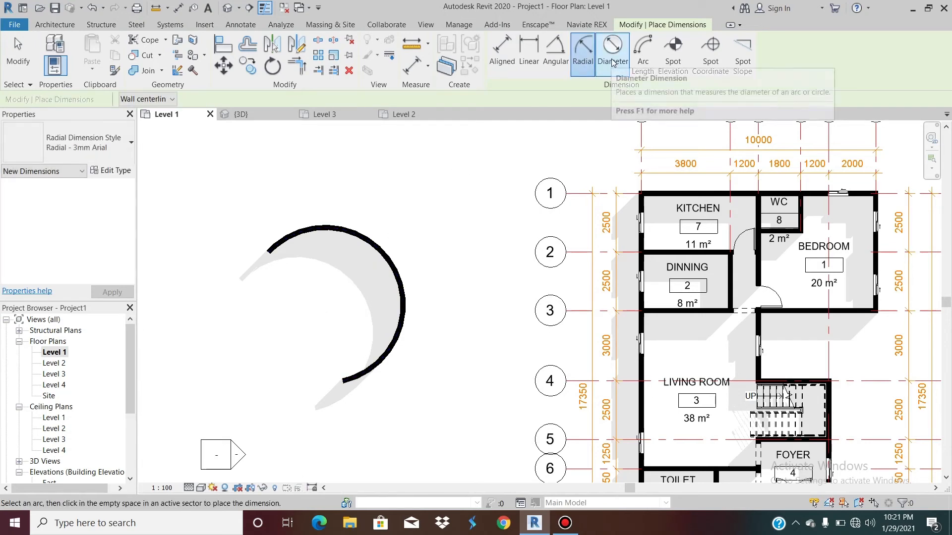
{"action": "left_click", "coordinate": [398, 273]}
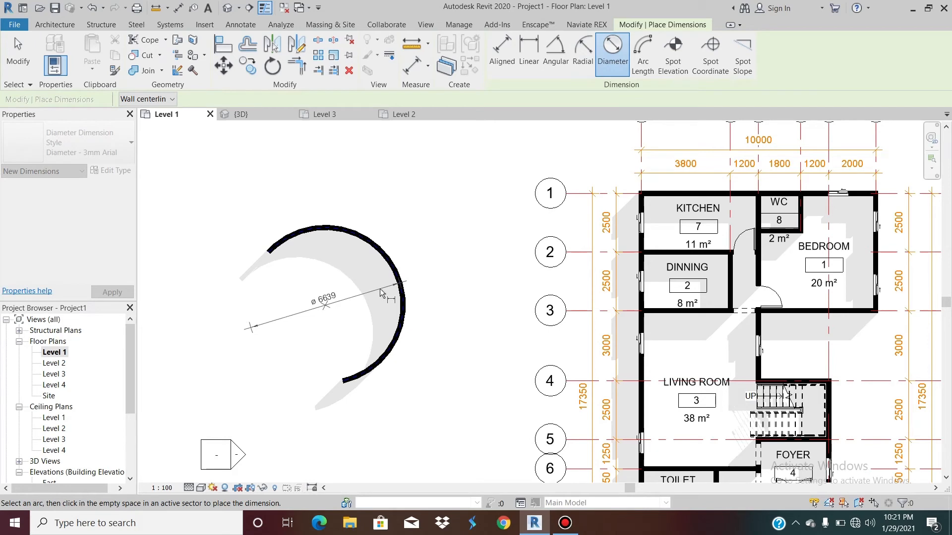
{"action": "key", "text": "Escape"}
Try to place an arc length dimension along the arc wall in the Level 1 plan, using wall faces as references
{"action": "left_click", "coordinate": [642, 60]}
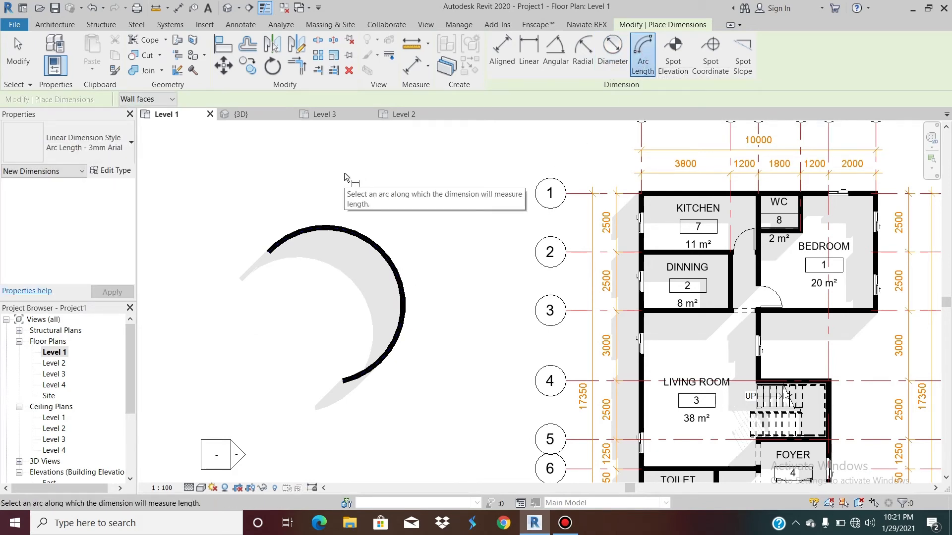
{"action": "left_click", "coordinate": [314, 229]}
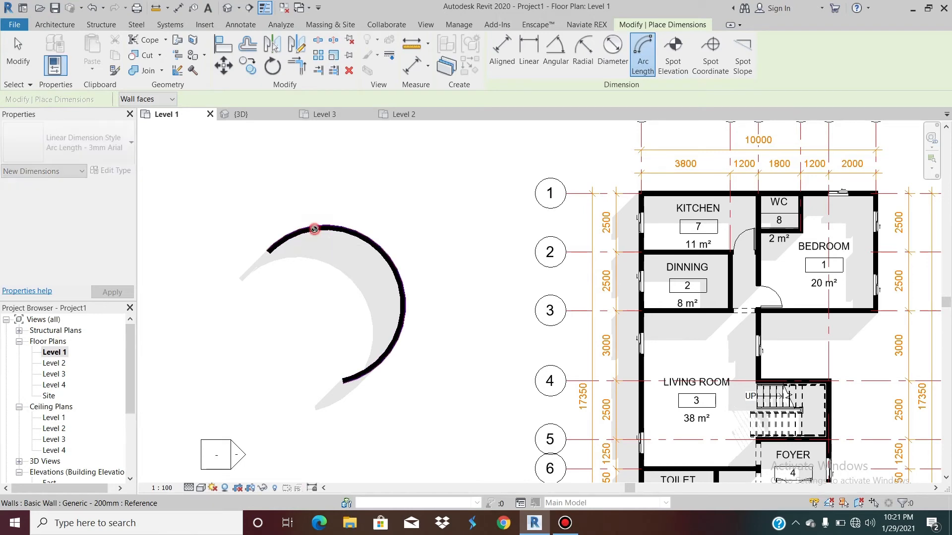
{"action": "scroll", "coordinate": [272, 260], "scroll_direction": "up", "scroll_amount": 5}
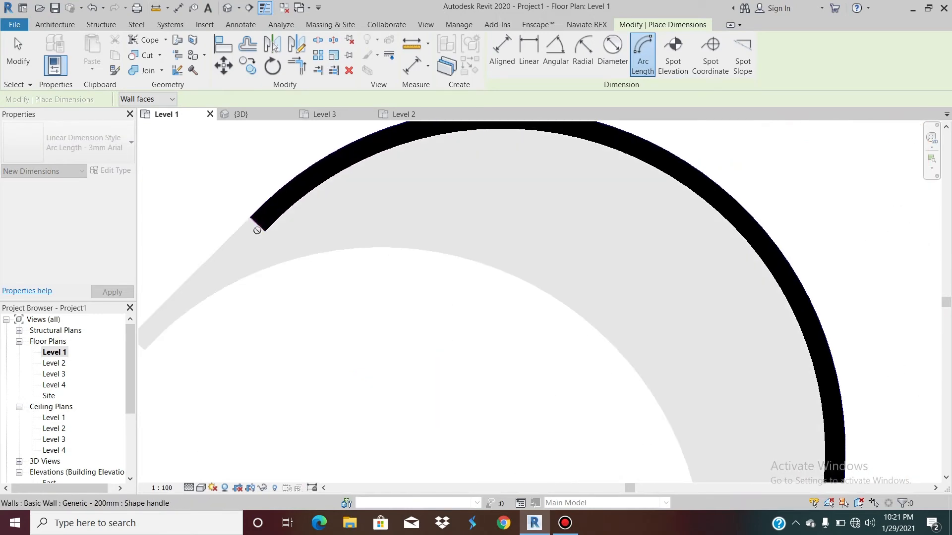
{"action": "scroll", "coordinate": [257, 226], "scroll_direction": "up", "scroll_amount": 3}
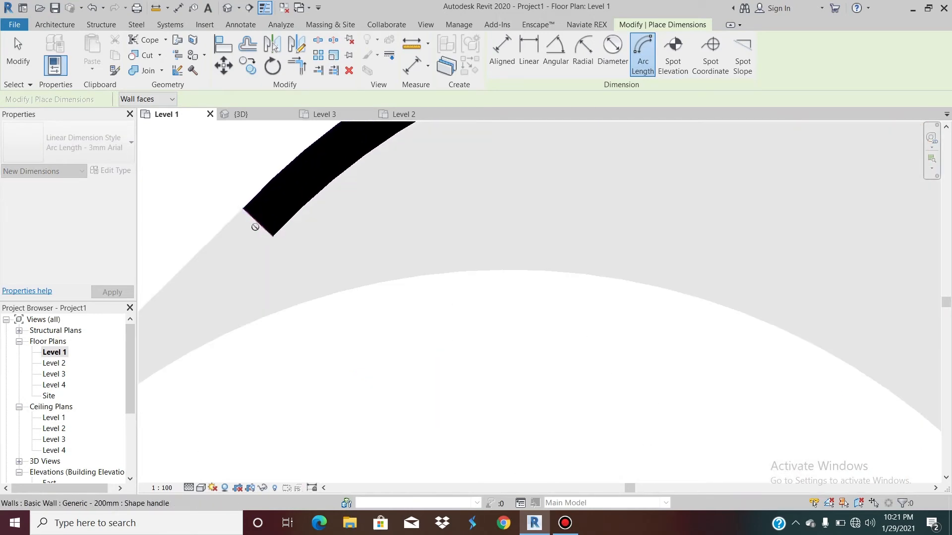
{"action": "key", "text": "Escape"}
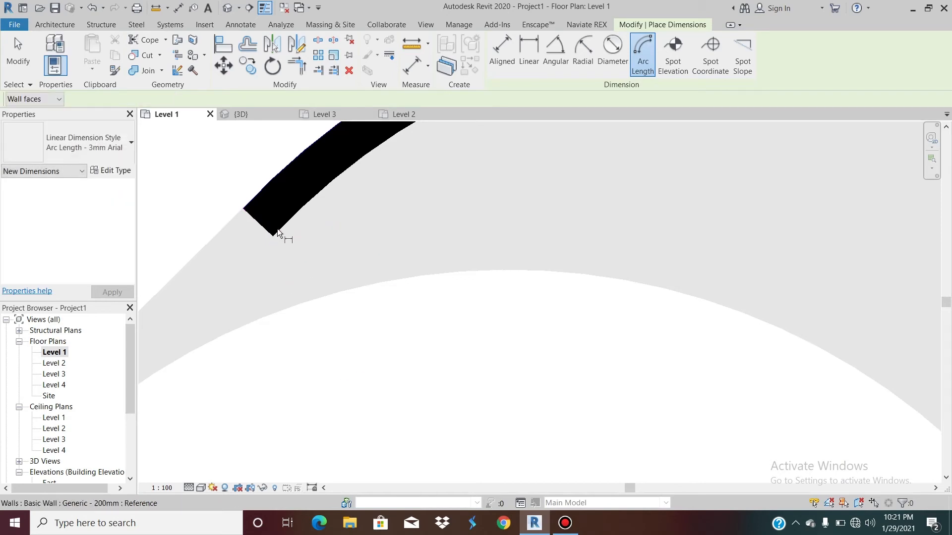
{"action": "left_click", "coordinate": [294, 212]}
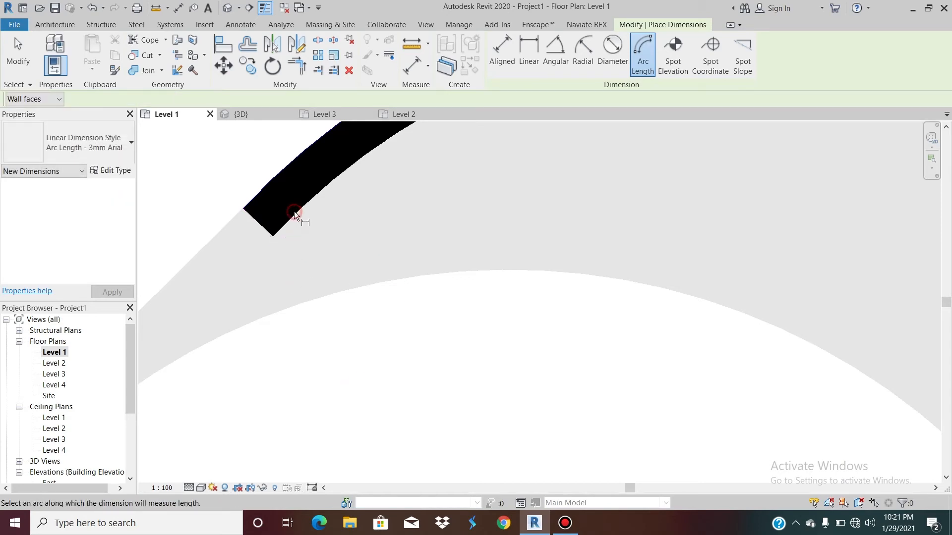
{"action": "left_click", "coordinate": [258, 221]}
{"action": "key", "text": "Escape"}
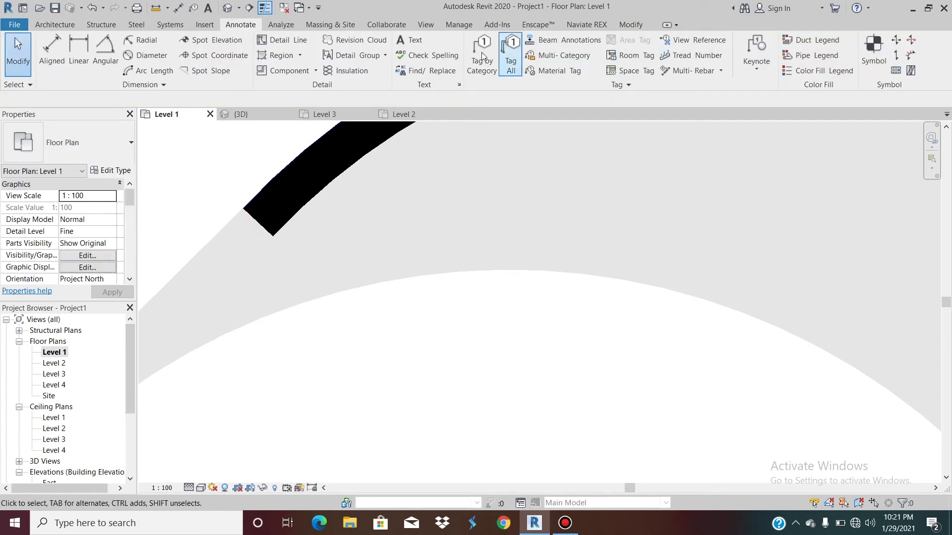
{"action": "left_click", "coordinate": [149, 70]}
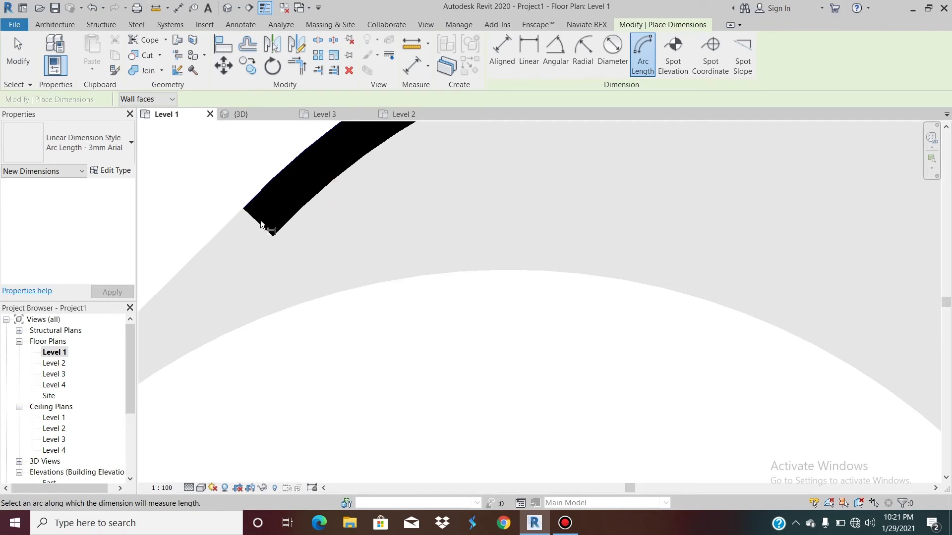
{"action": "scroll", "coordinate": [298, 245], "scroll_direction": "down", "scroll_amount": 10}
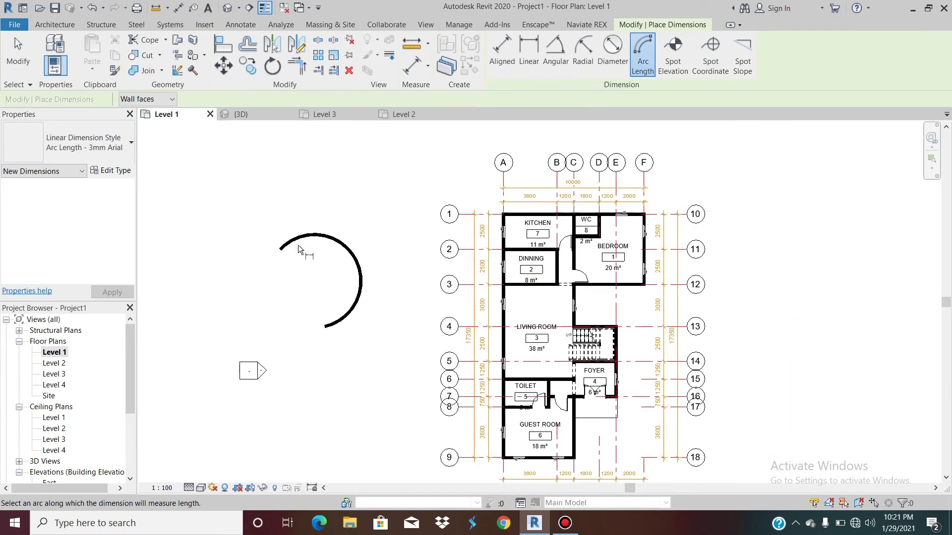
{"action": "left_click", "coordinate": [326, 235]}
{"action": "scroll", "coordinate": [273, 253], "scroll_direction": "up", "scroll_amount": 10}
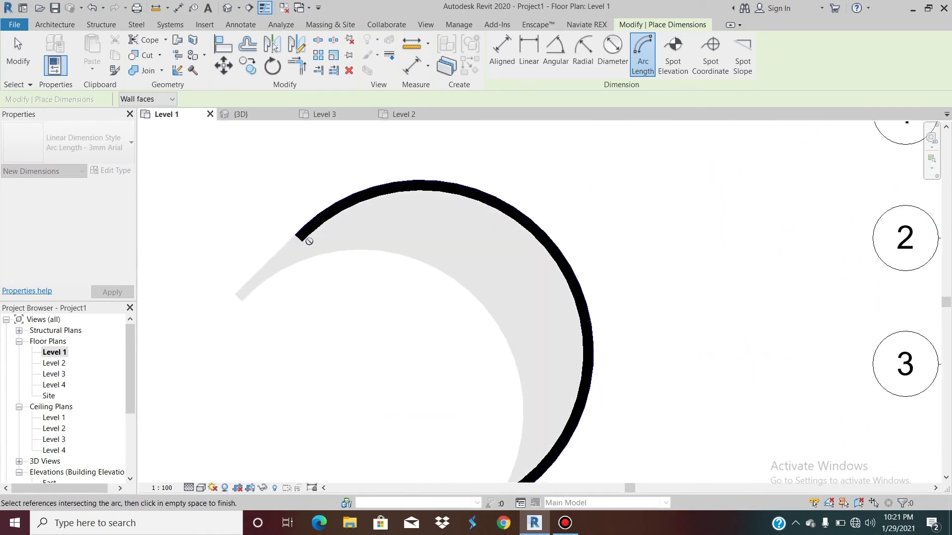
{"action": "scroll", "coordinate": [259, 237], "scroll_direction": "down", "scroll_amount": 6}
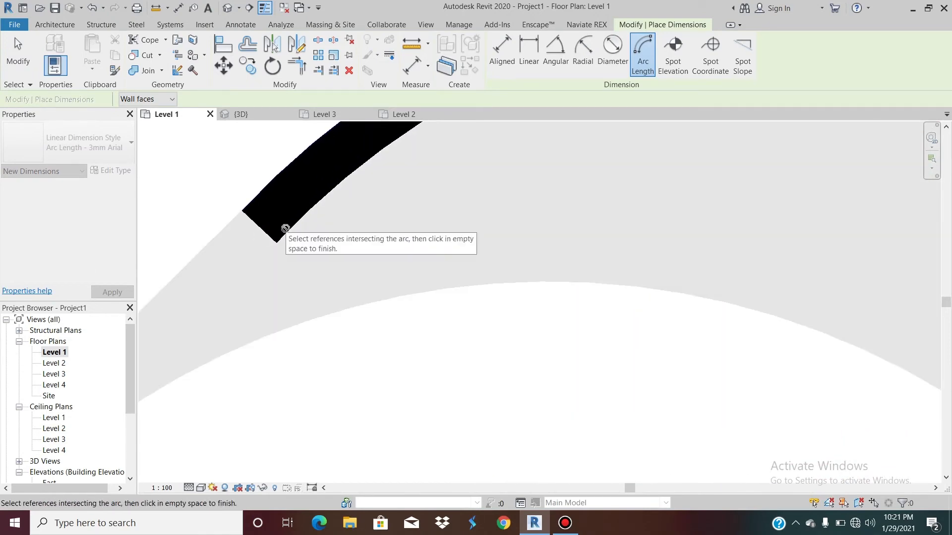
Place an arc length dimension in the 3D view along the arc wall's inner face, between the wall's two ends
{"action": "left_click", "coordinate": [228, 8]}
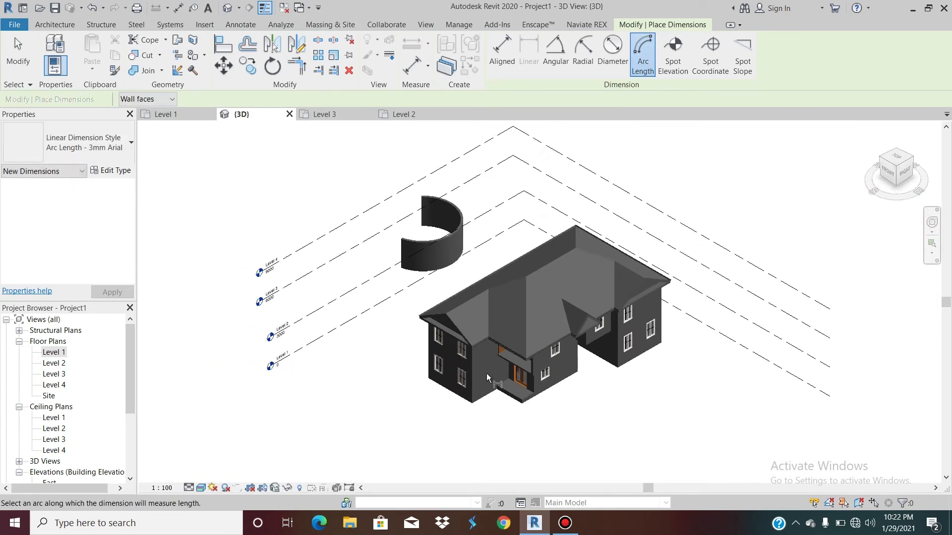
{"action": "scroll", "coordinate": [450, 198], "scroll_direction": "up", "scroll_amount": 4}
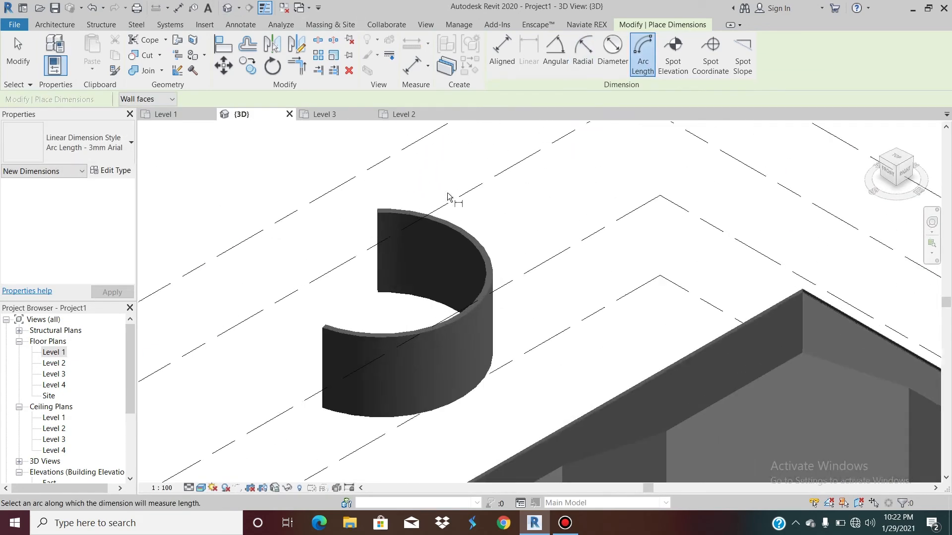
{"action": "scroll", "coordinate": [476, 330], "scroll_direction": "up", "scroll_amount": 5}
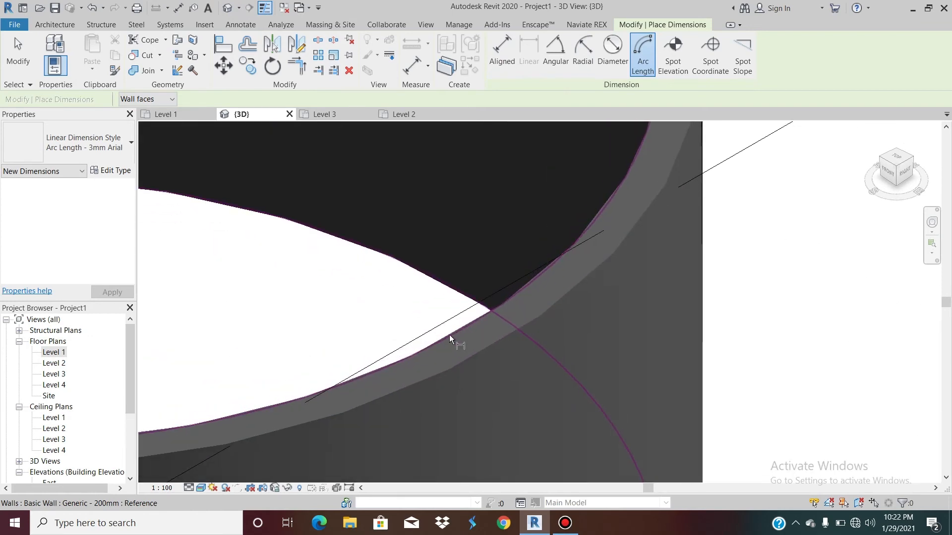
{"action": "scroll", "coordinate": [535, 365], "scroll_direction": "down", "scroll_amount": 8}
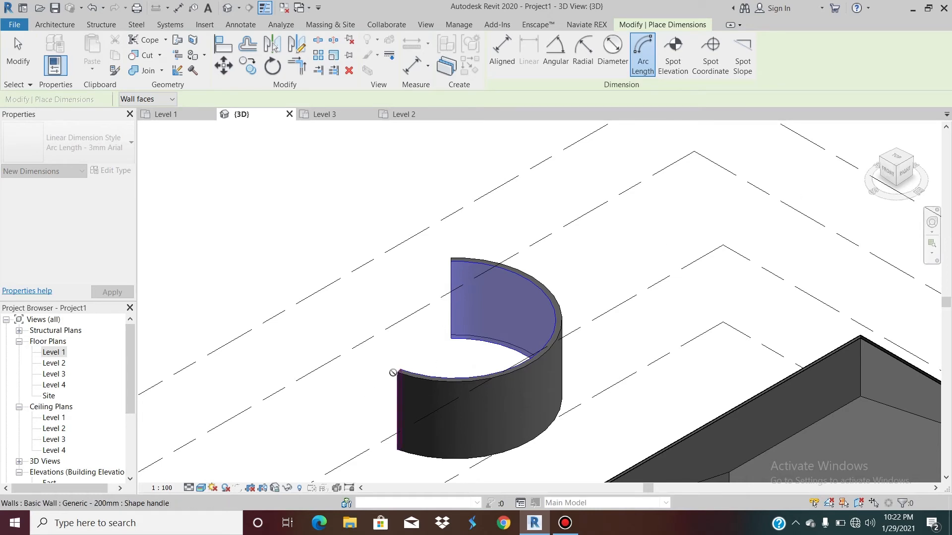
{"action": "scroll", "coordinate": [393, 374], "scroll_direction": "up", "scroll_amount": 5}
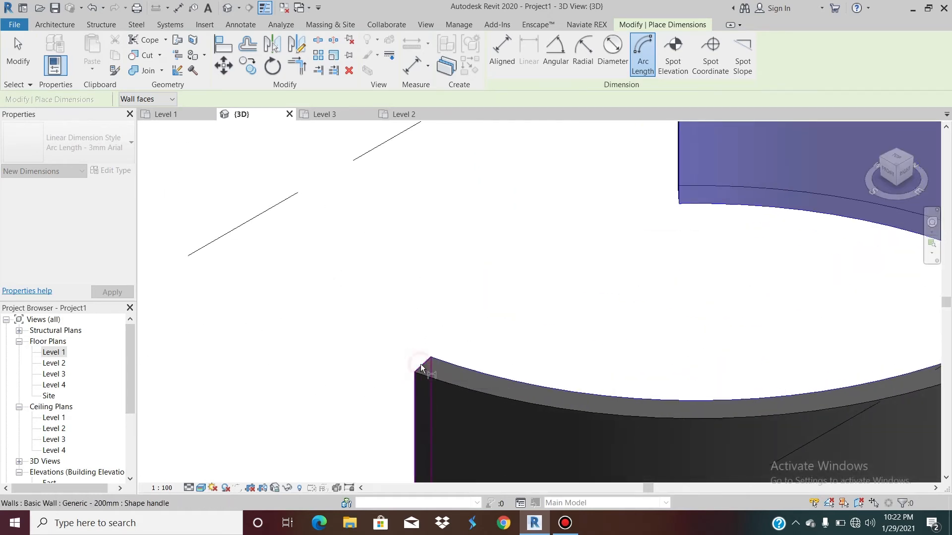
{"action": "scroll", "coordinate": [421, 367], "scroll_direction": "down", "scroll_amount": 5}
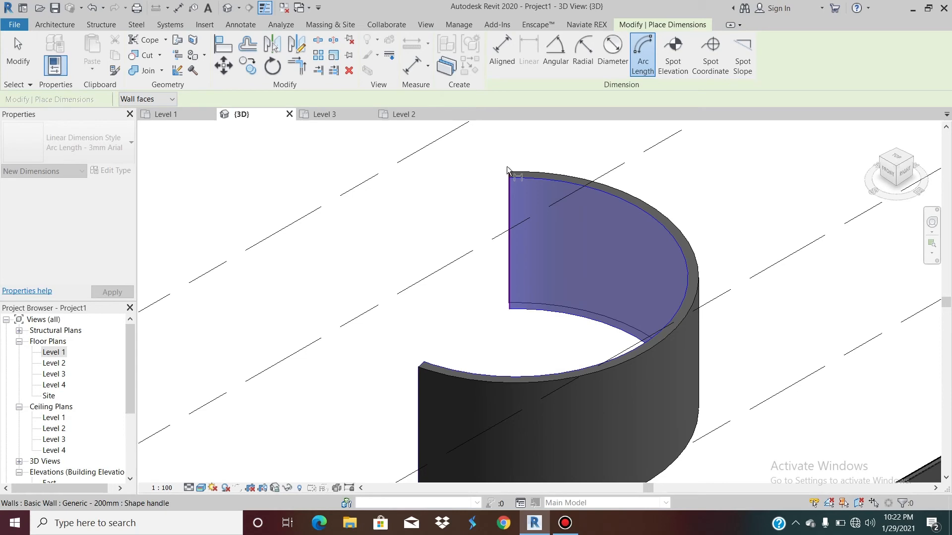
{"action": "scroll", "coordinate": [507, 167], "scroll_direction": "up", "scroll_amount": 5}
{"action": "scroll", "coordinate": [525, 212], "scroll_direction": "down", "scroll_amount": 2}
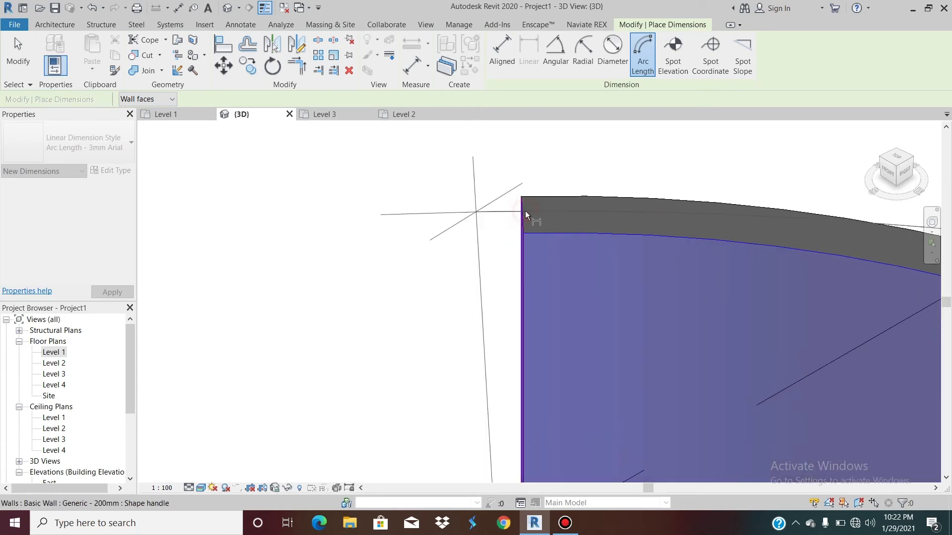
{"action": "scroll", "coordinate": [525, 210], "scroll_direction": "down", "scroll_amount": 3}
{"action": "left_click", "coordinate": [524, 210]}
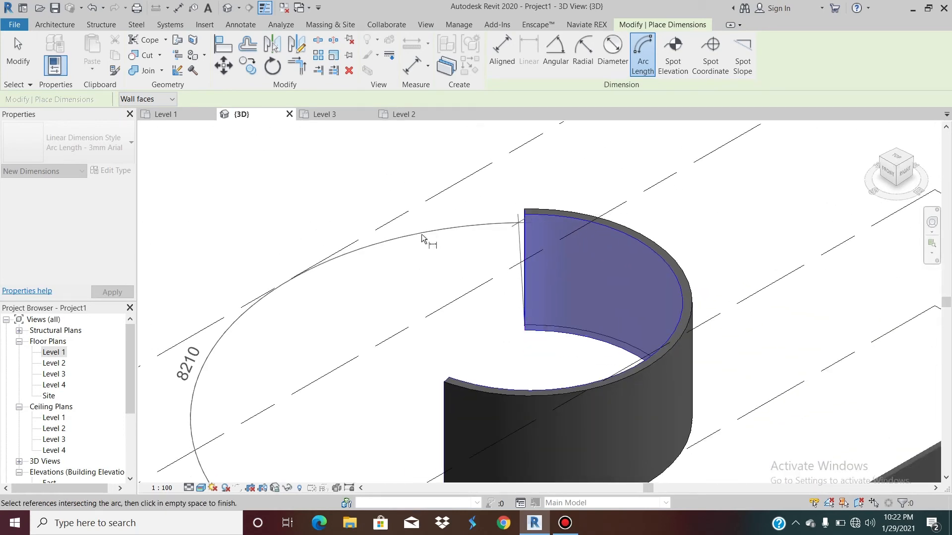
{"action": "left_click", "coordinate": [559, 351]}
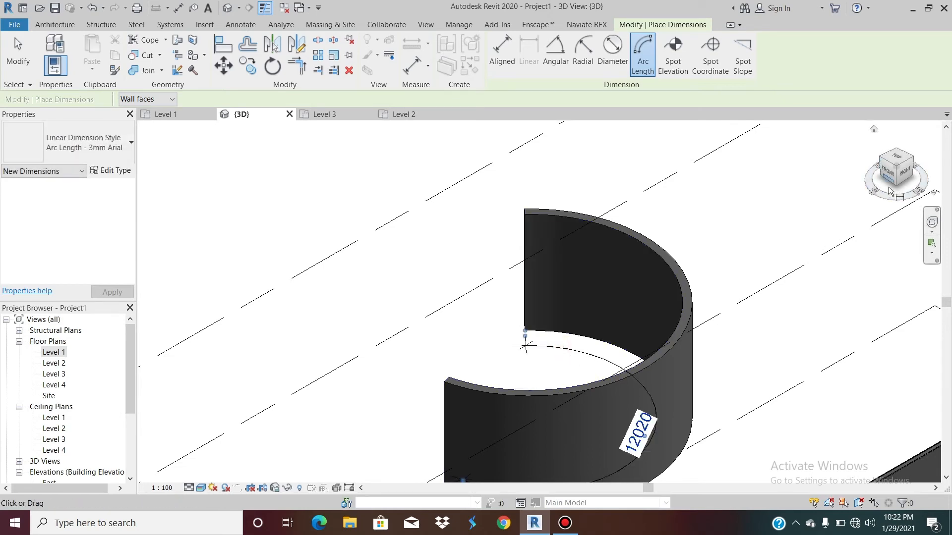
{"action": "mouse_move", "coordinate": [891, 184]}
{"action": "left_mouse_down"}
{"action": "mouse_move", "coordinate": [934, 180]}
{"action": "mouse_move", "coordinate": [890, 179]}
{"action": "left_mouse_up"}
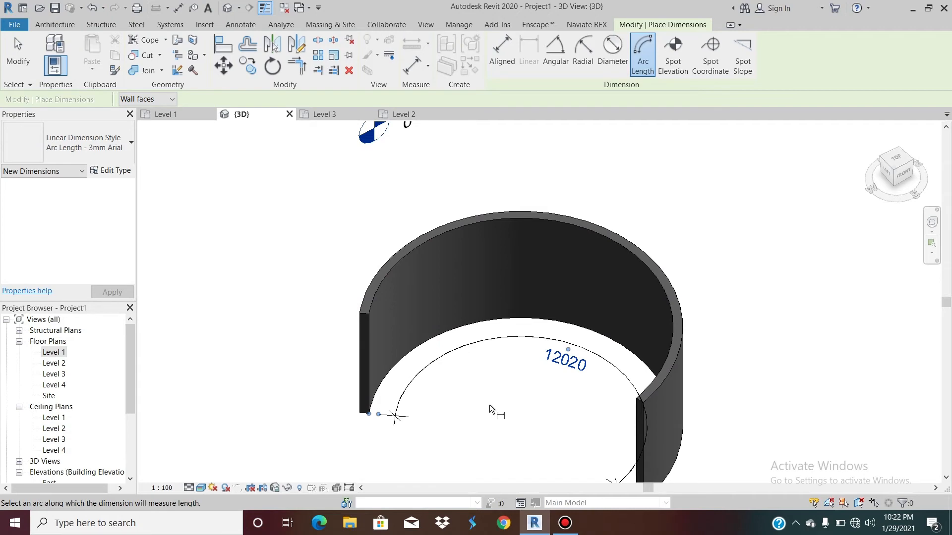
{"action": "scroll", "coordinate": [489, 404], "scroll_direction": "up", "scroll_amount": 3}
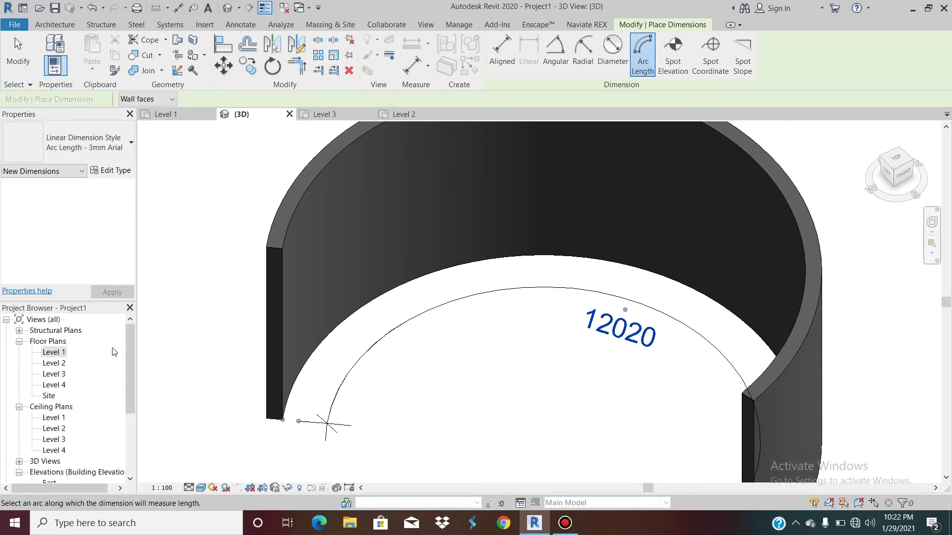
Delete the arc wall from the Level 1 floor plan
{"action": "double_click", "coordinate": [67, 354]}
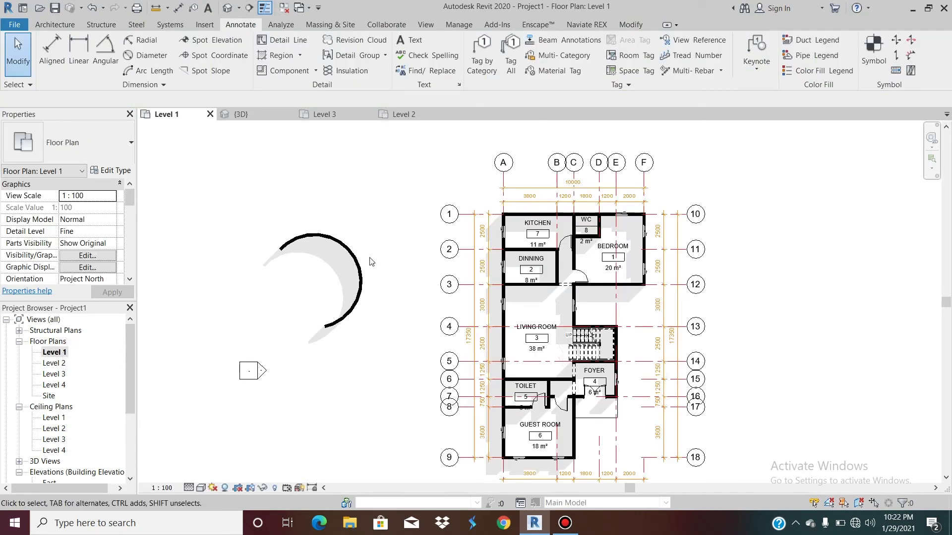
{"action": "left_click", "coordinate": [355, 268]}
{"action": "key", "text": "Delete"}
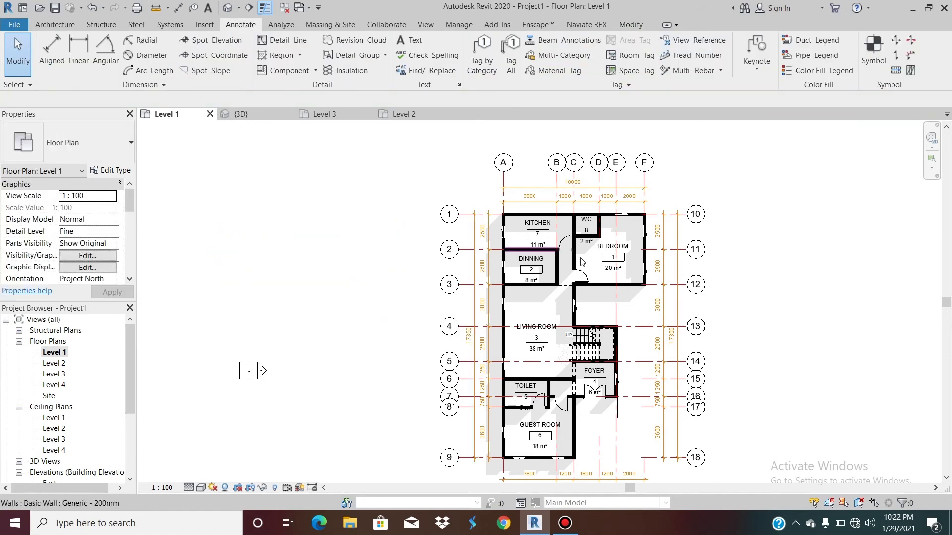
Open the South elevation and set its visual style to Hidden Line
{"action": "scroll", "coordinate": [585, 263], "scroll_direction": "down", "scroll_amount": 1}
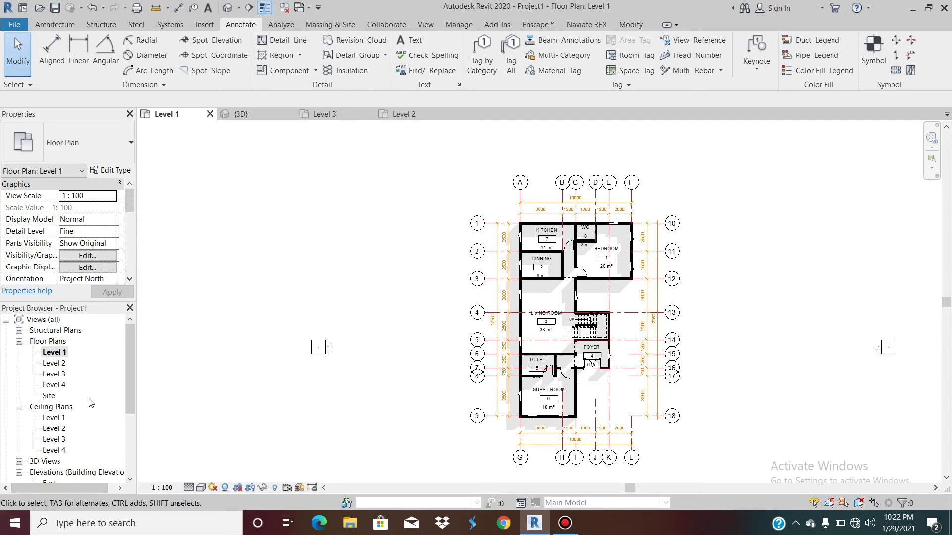
{"action": "scroll", "coordinate": [90, 403], "scroll_direction": "down", "scroll_amount": 3}
{"action": "double_click", "coordinate": [52, 429]}
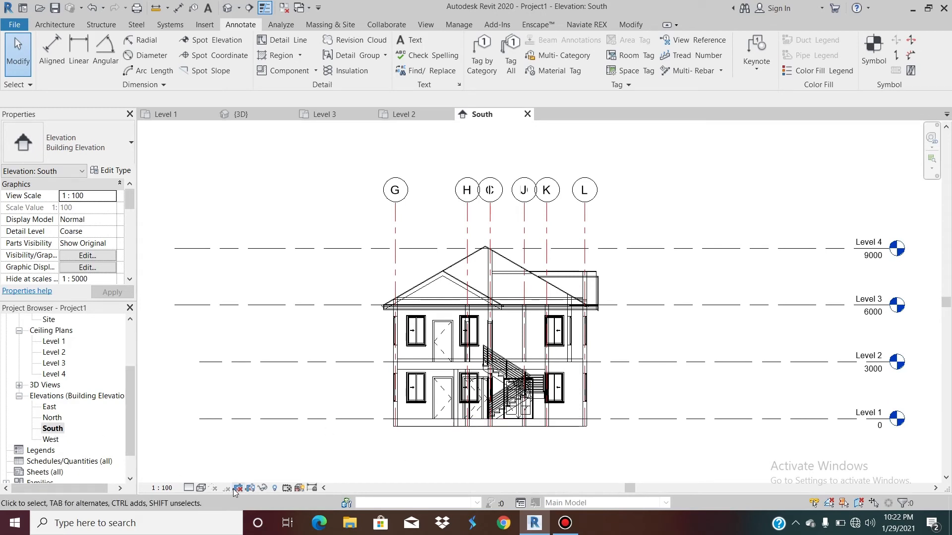
{"action": "left_click", "coordinate": [202, 488]}
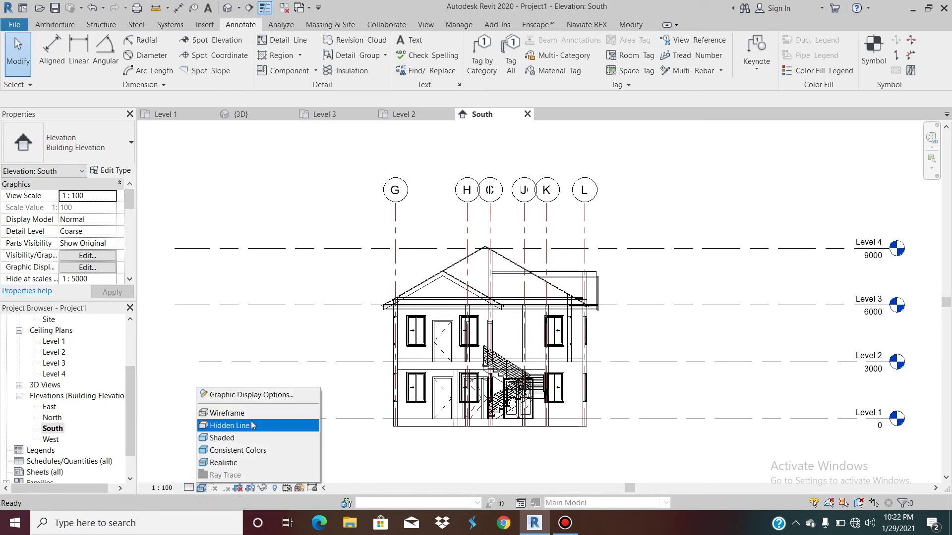
{"action": "left_click", "coordinate": [251, 425]}
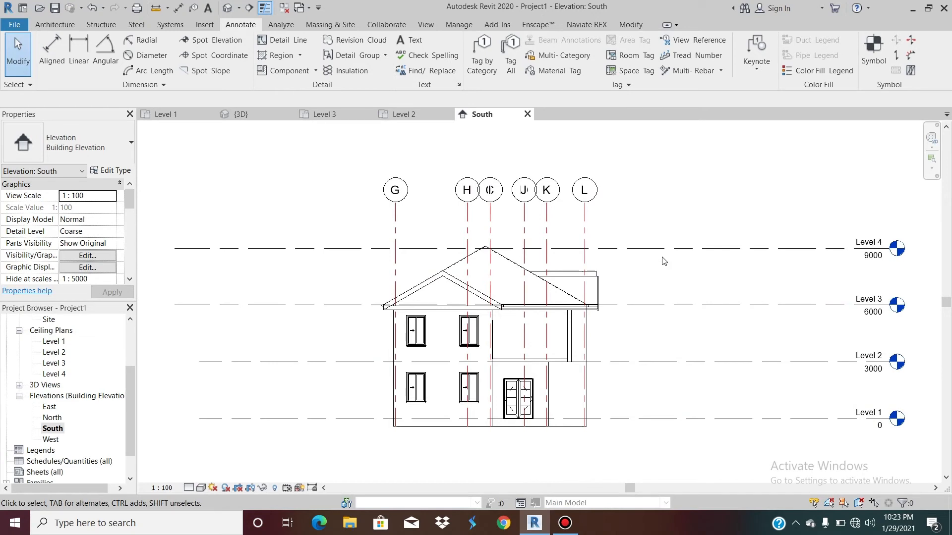
Hide all the grid lines as elements in the South elevation view
{"action": "left_click_drag", "start_coordinate": [651, 152], "coordinate": [366, 221]}
{"action": "right_click", "coordinate": [365, 221]}
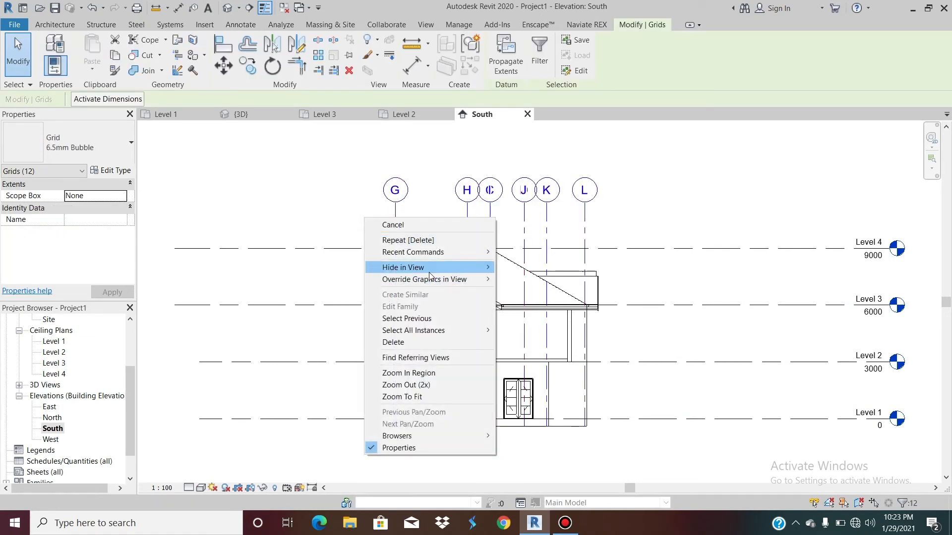
{"action": "mouse_move", "coordinate": [436, 268]}
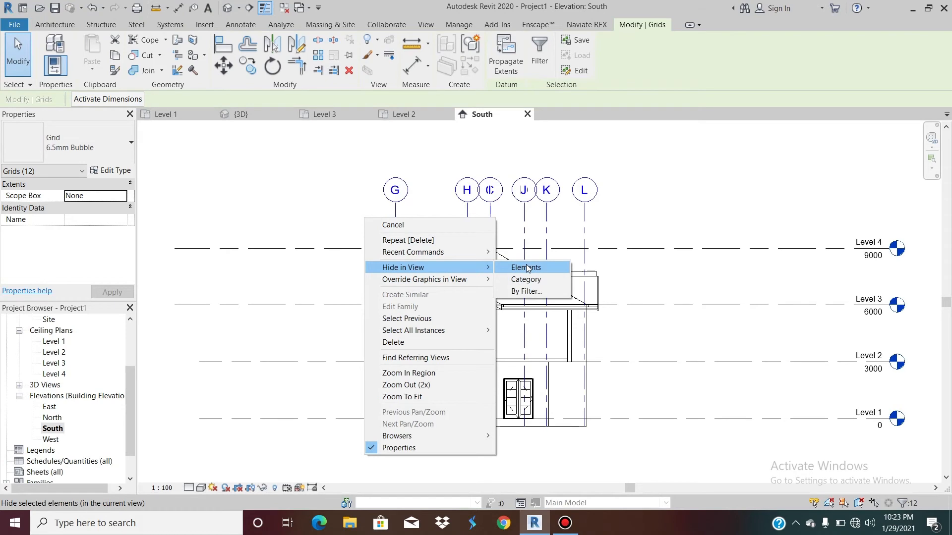
{"action": "left_click", "coordinate": [527, 268]}
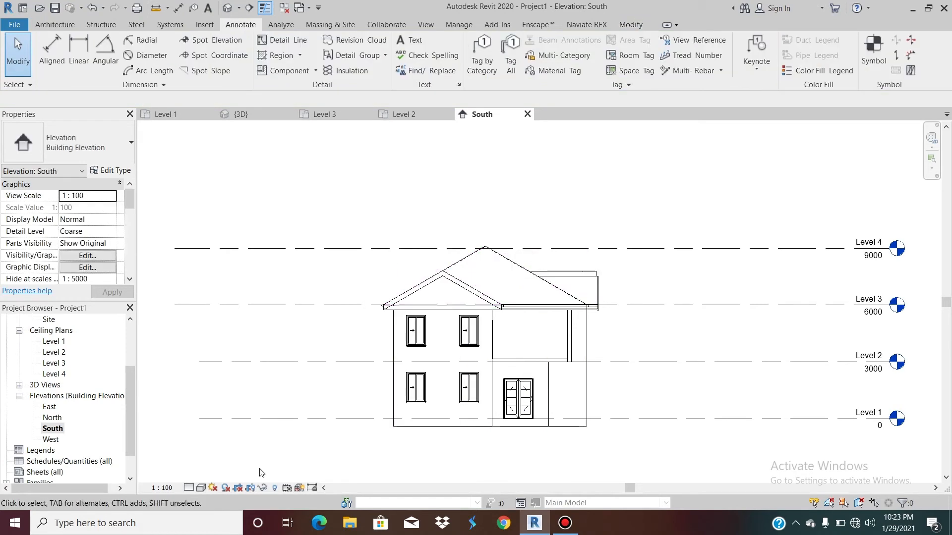
Turn on shadows in the South elevation
{"action": "left_click", "coordinate": [227, 488]}
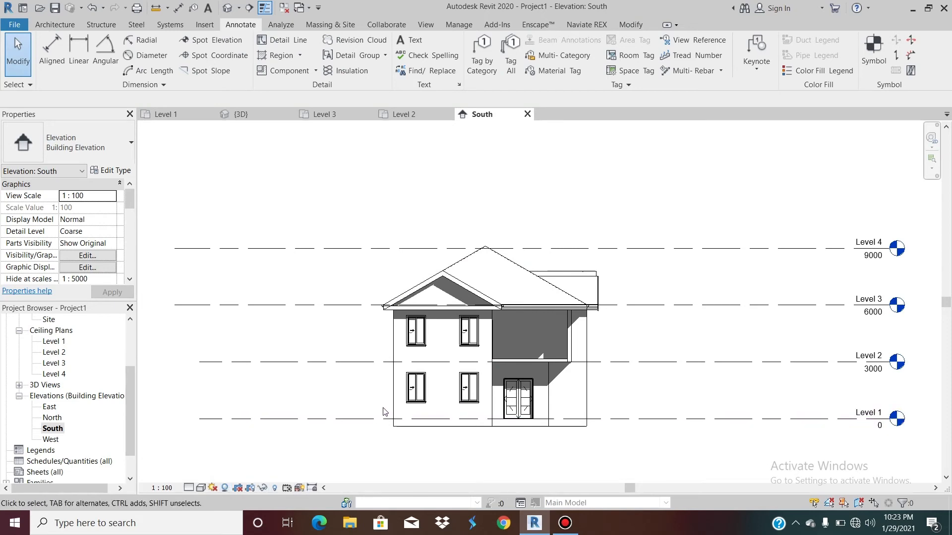
{"action": "scroll", "coordinate": [463, 406], "scroll_direction": "up", "scroll_amount": 2}
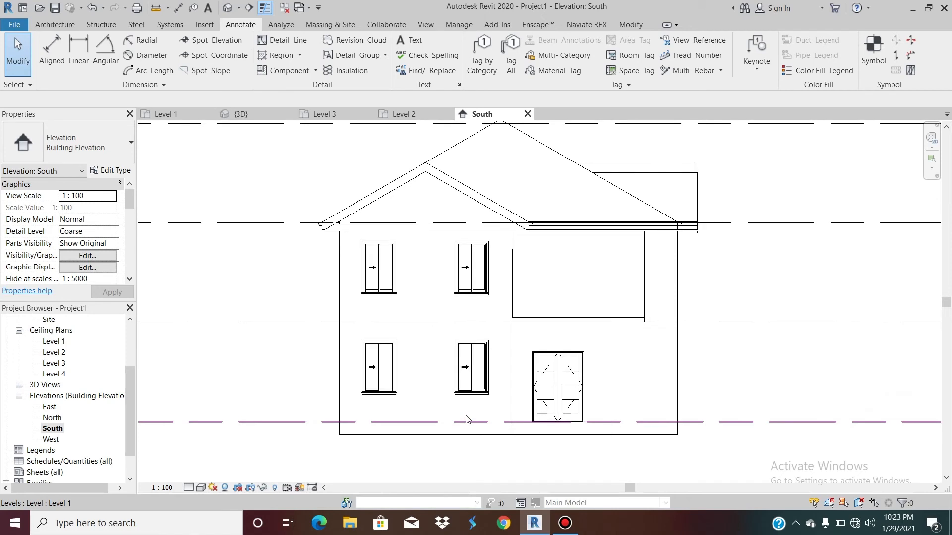
{"action": "scroll", "coordinate": [450, 370], "scroll_direction": "down", "scroll_amount": 1}
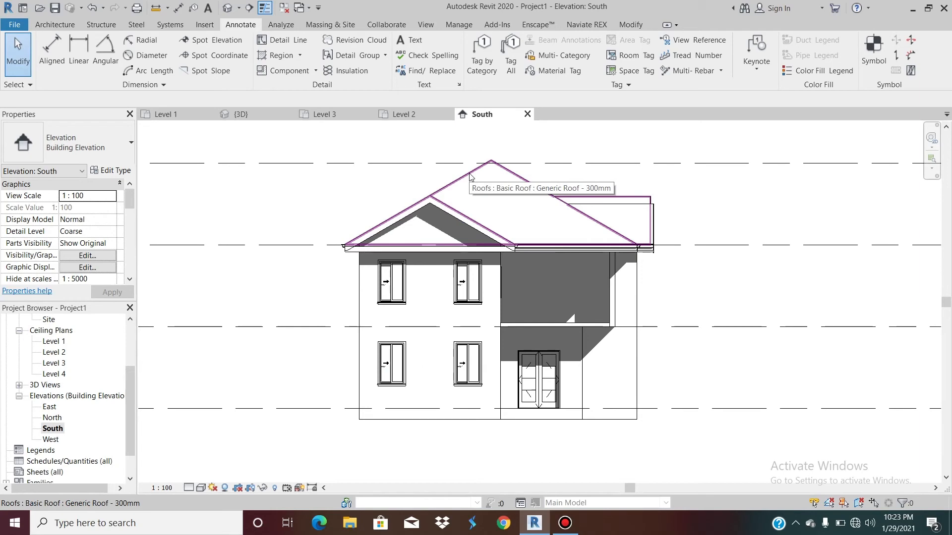
Override the Roofs category's projection surface pattern with Shingle for both foreground and background in the South elevation's visibility graphics
{"action": "key", "text": "v"}
{"action": "key", "text": "v"}
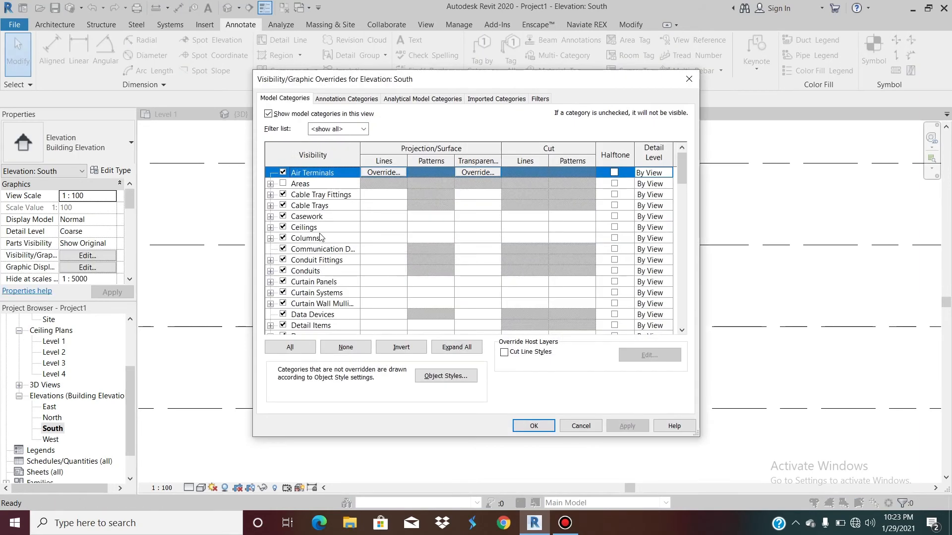
{"action": "scroll", "coordinate": [320, 237], "scroll_direction": "down", "scroll_amount": 15}
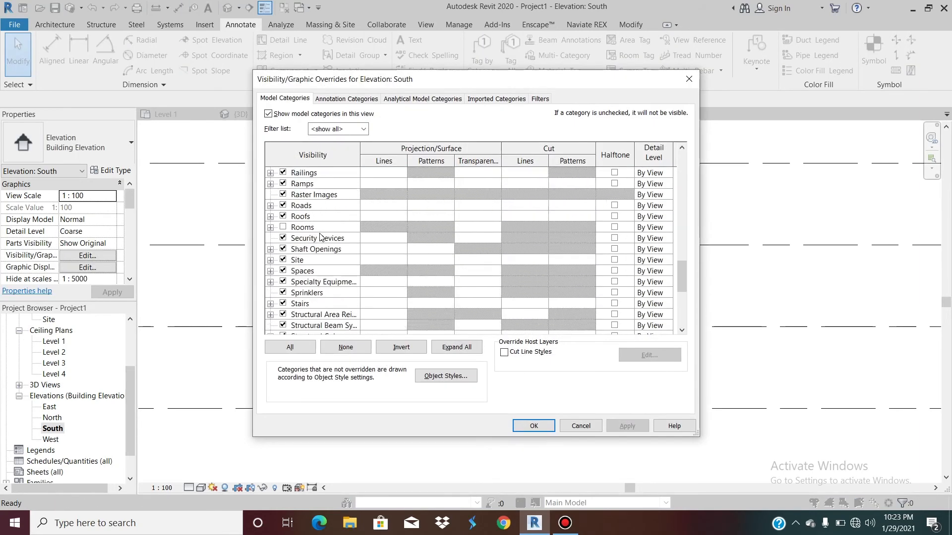
{"action": "scroll", "coordinate": [319, 236], "scroll_direction": "down", "scroll_amount": 6}
{"action": "scroll", "coordinate": [320, 237], "scroll_direction": "up", "scroll_amount": 4}
{"action": "scroll", "coordinate": [320, 237], "scroll_direction": "up", "scroll_amount": 3}
{"action": "left_click", "coordinate": [319, 236]}
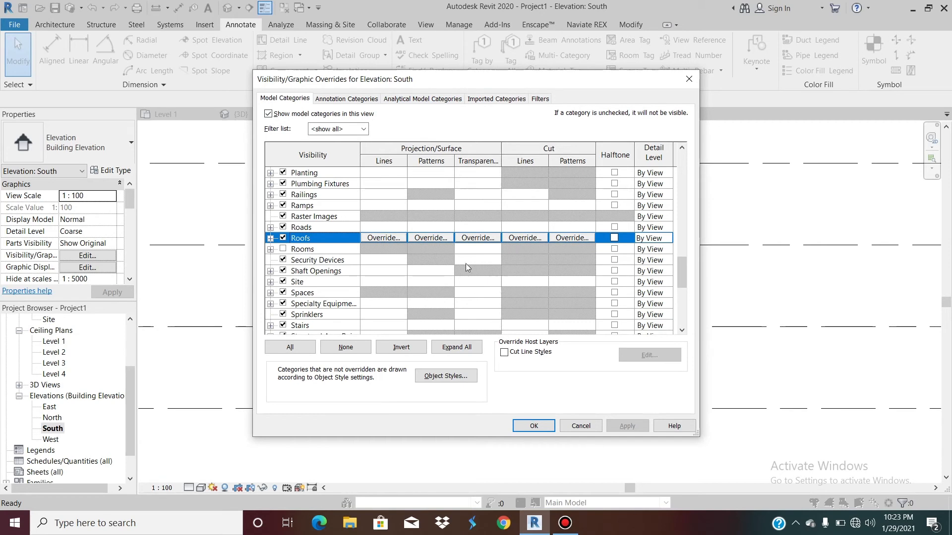
{"action": "left_click", "coordinate": [436, 239]}
{"action": "left_click", "coordinate": [465, 218]}
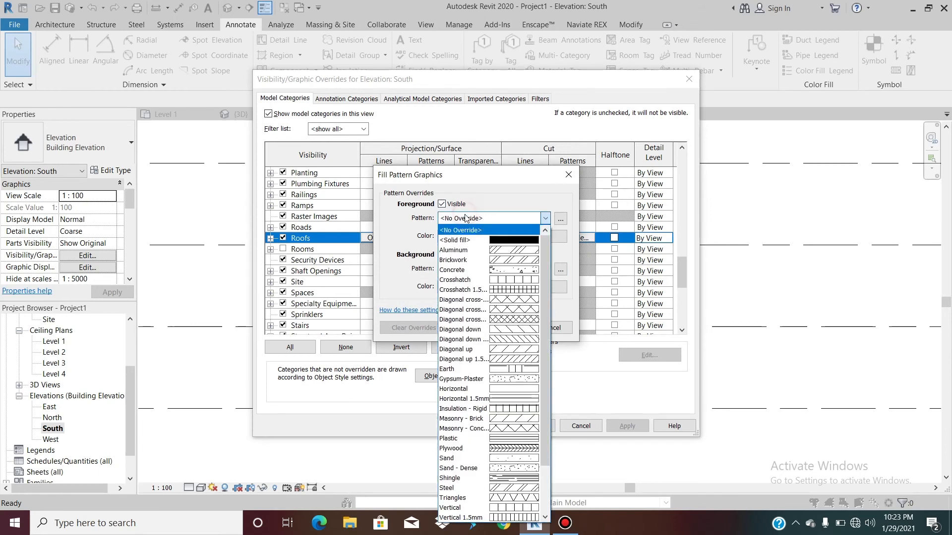
{"action": "left_click", "coordinate": [443, 479]}
{"action": "left_click", "coordinate": [483, 269]}
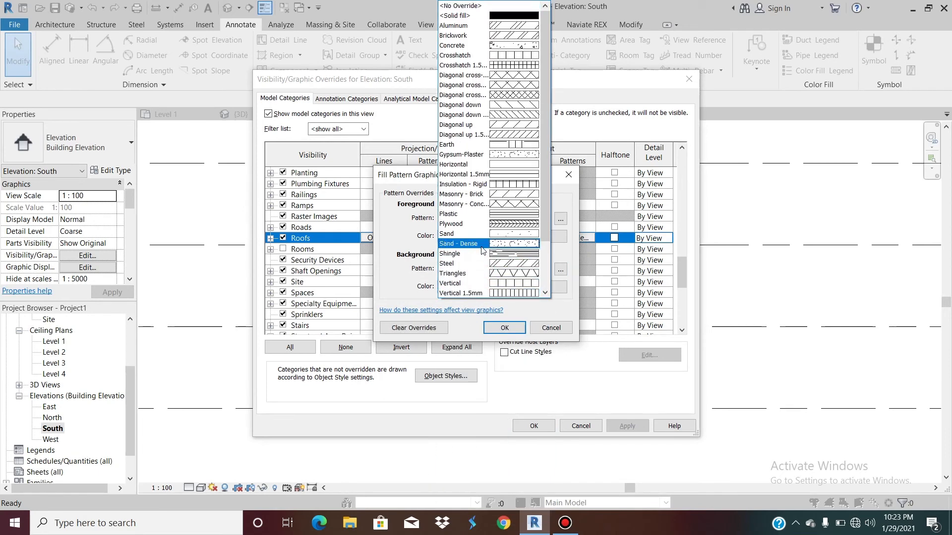
{"action": "left_click", "coordinate": [480, 254]}
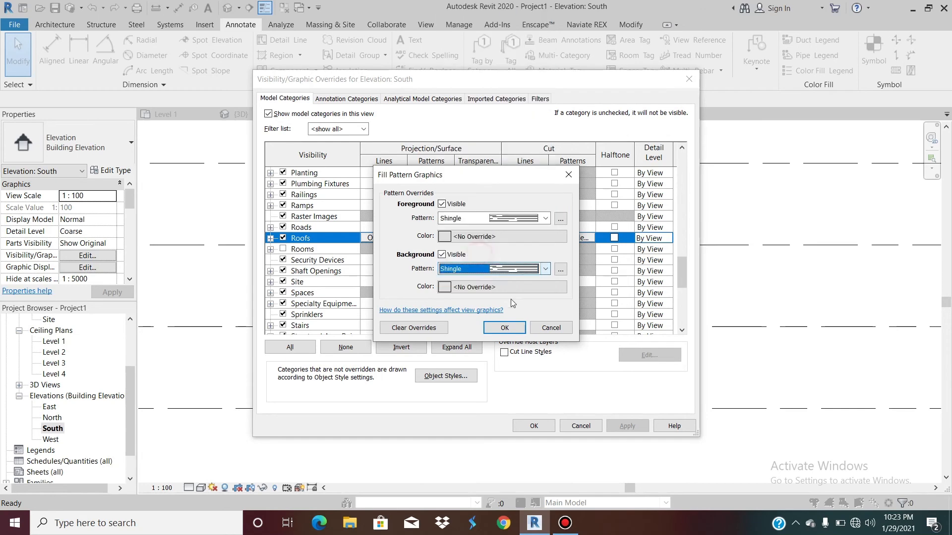
{"action": "left_click", "coordinate": [493, 329]}
{"action": "left_click", "coordinate": [533, 426]}
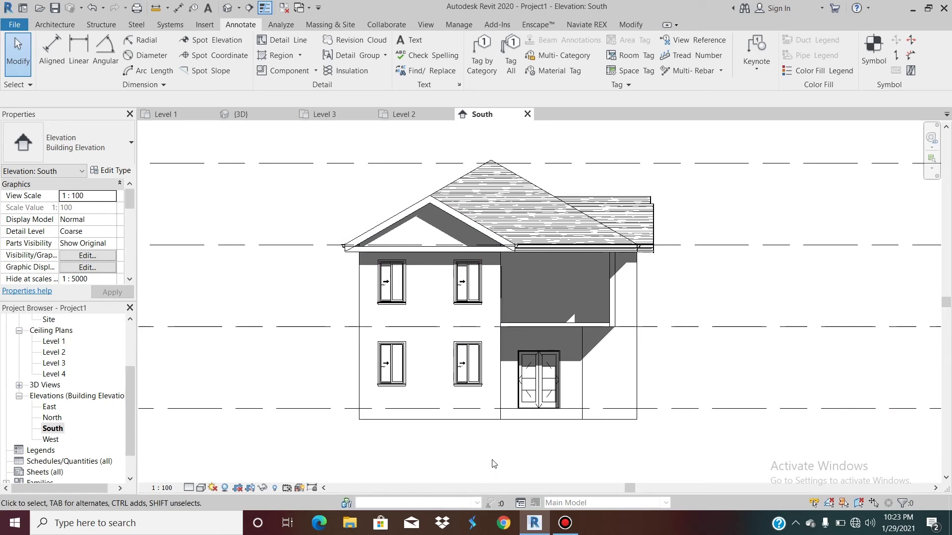
Apply a Gradient background to the South elevation in the Graphic Display Options, keeping the house in sight
{"action": "scroll", "coordinate": [535, 415], "scroll_direction": "down", "scroll_amount": 3}
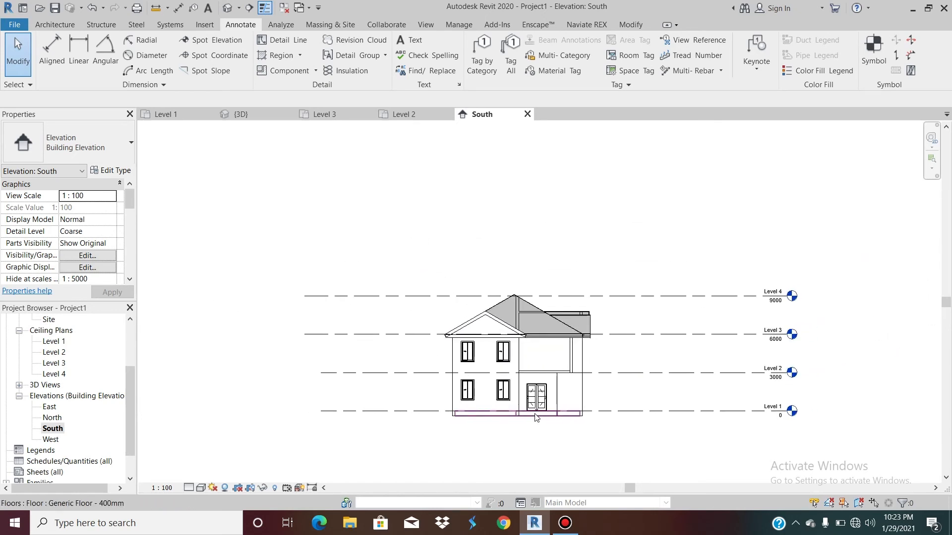
{"action": "left_click", "coordinate": [206, 489]}
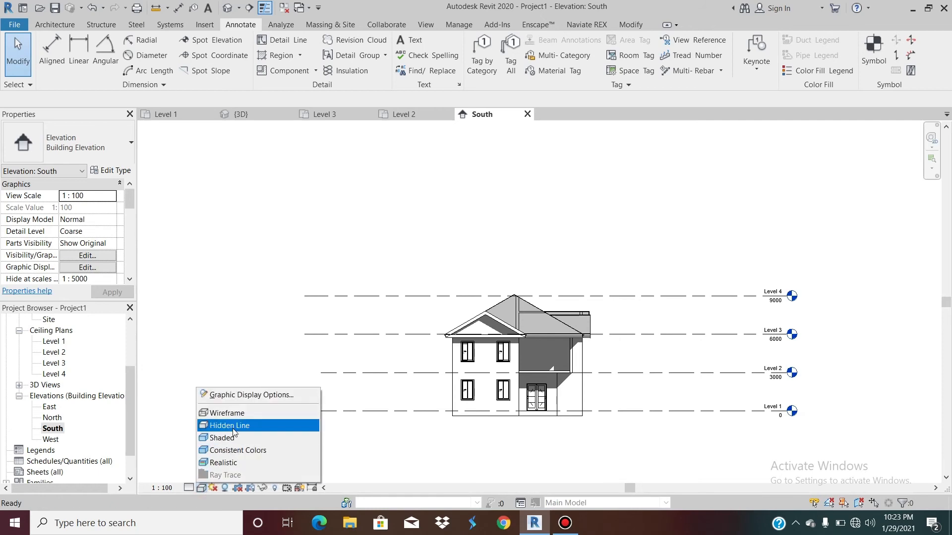
{"action": "left_click", "coordinate": [252, 395]}
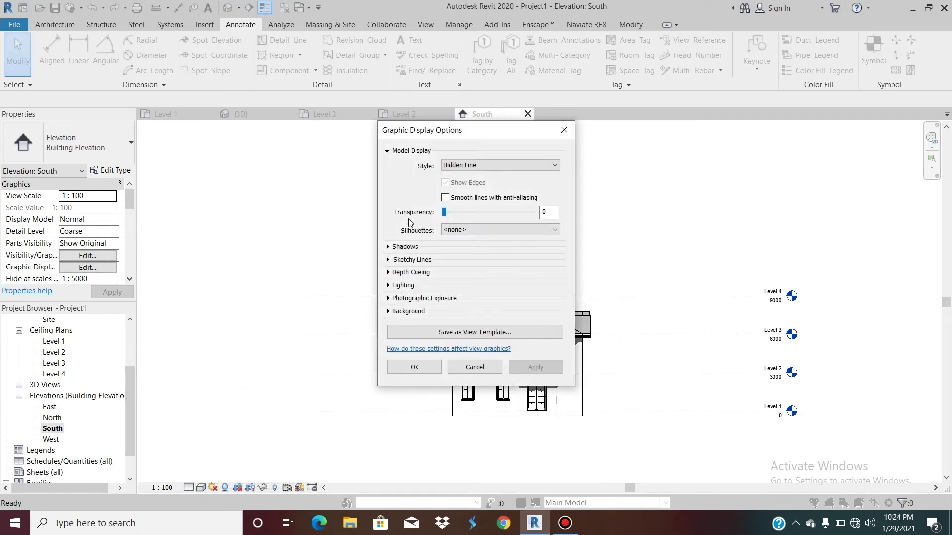
{"action": "left_click", "coordinate": [389, 311]}
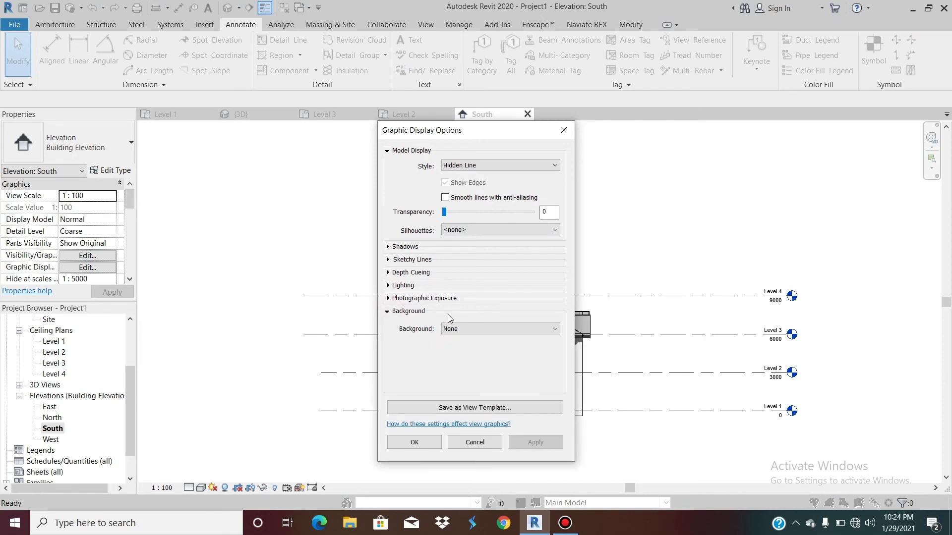
{"action": "left_click", "coordinate": [459, 331]}
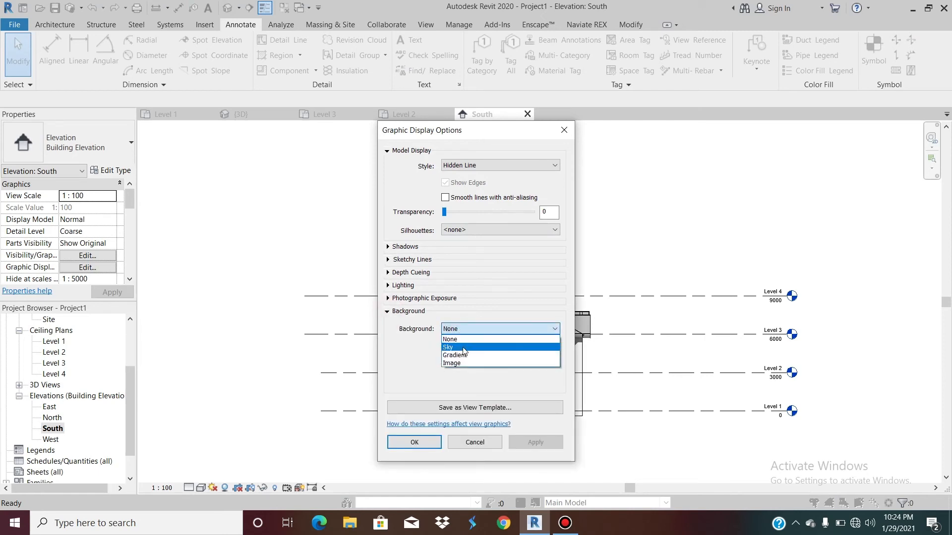
{"action": "left_click", "coordinate": [456, 355]}
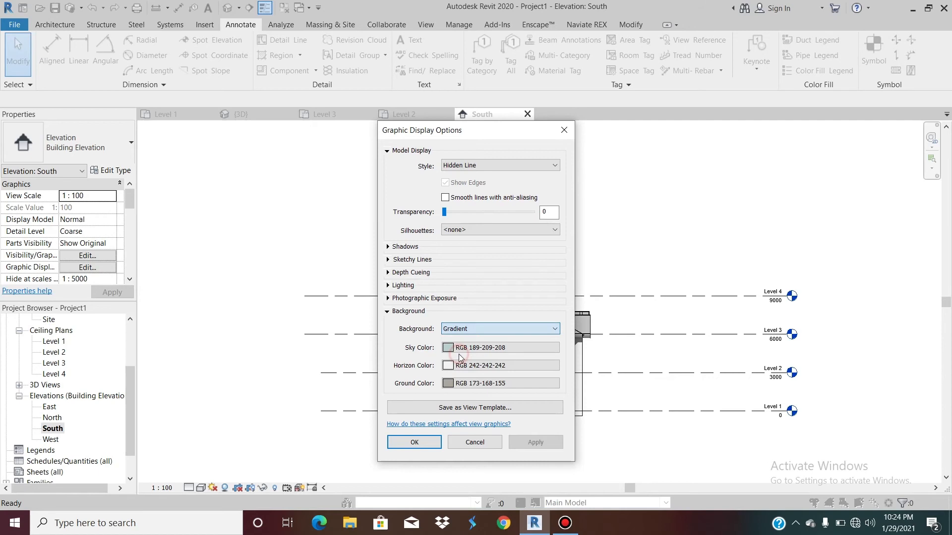
{"action": "left_click", "coordinate": [535, 442]}
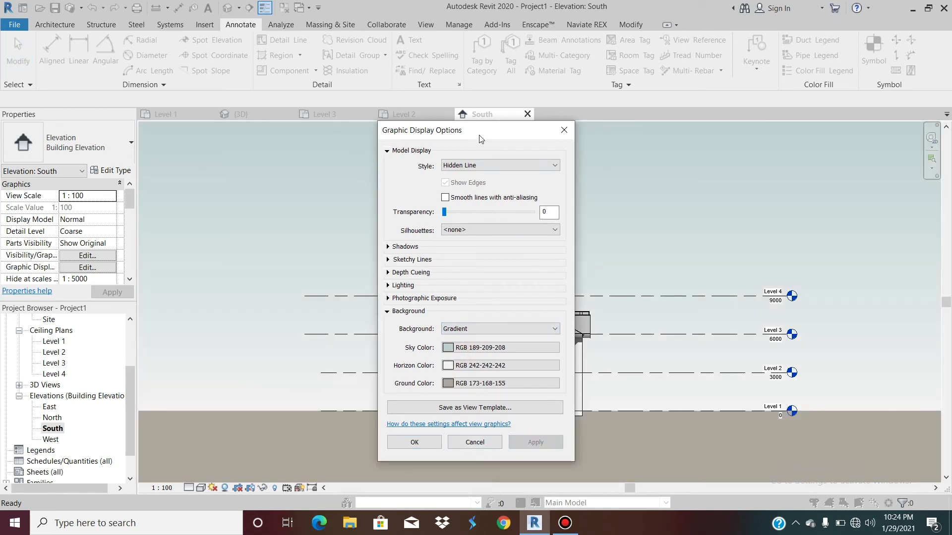
{"action": "left_click_drag", "start_coordinate": [479, 138], "coordinate": [759, 163]}
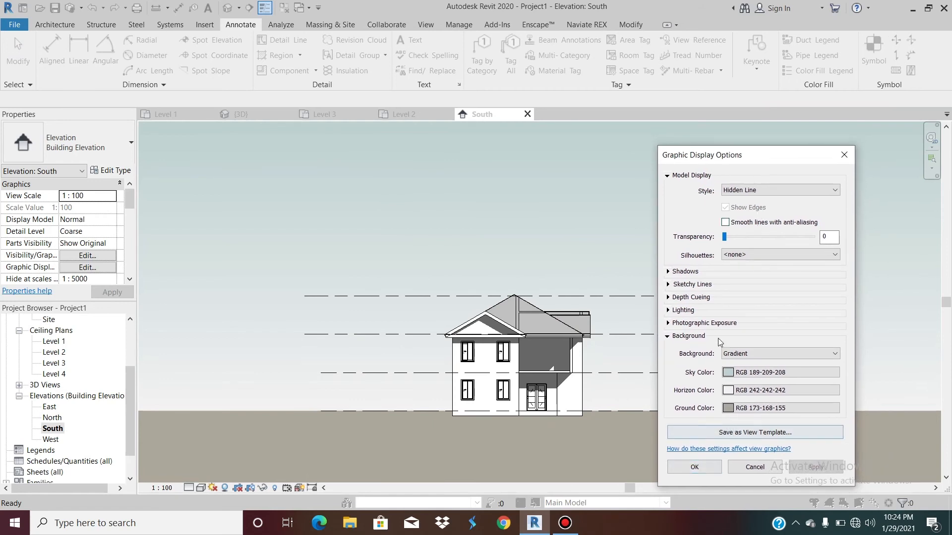
Try the Sky background and the Image background on the South elevation, applying each one
{"action": "left_click", "coordinate": [727, 353]}
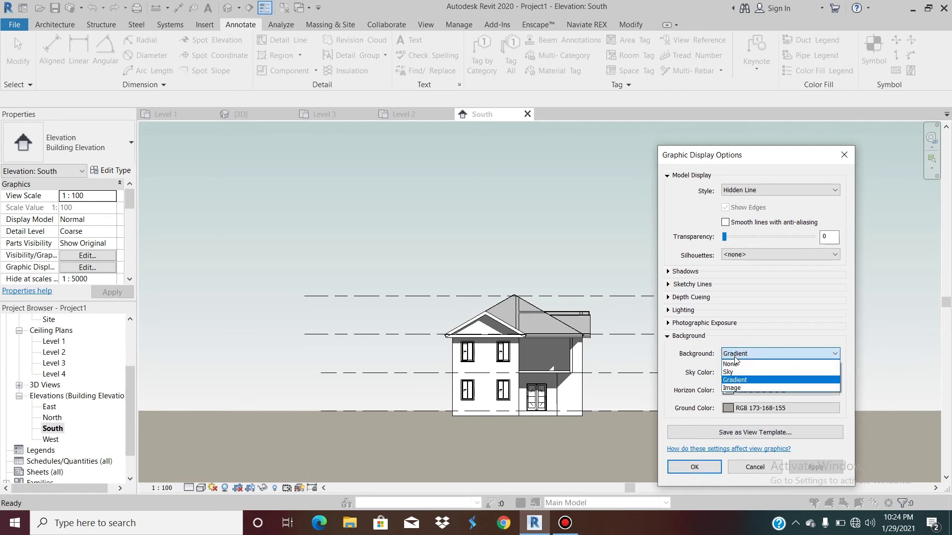
{"action": "left_click", "coordinate": [742, 373]}
{"action": "left_click", "coordinate": [805, 468]}
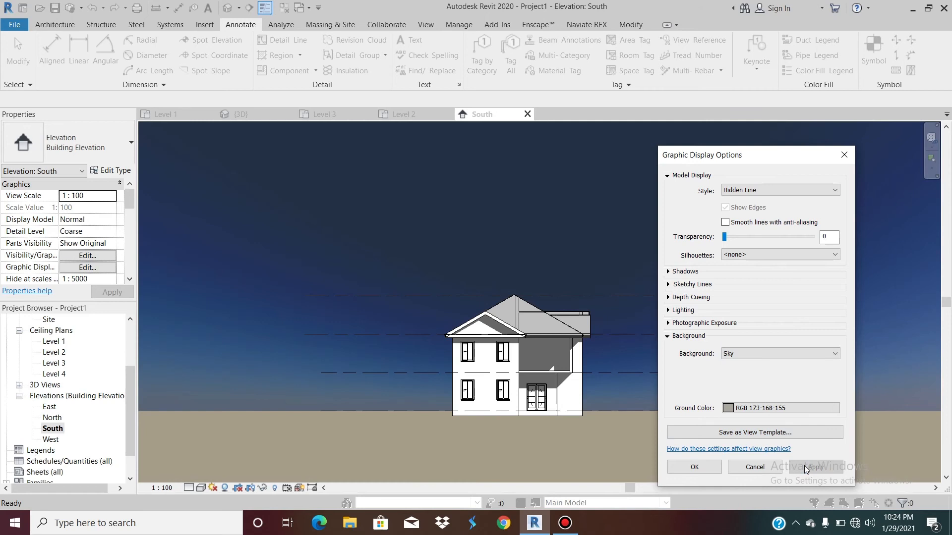
{"action": "left_click", "coordinate": [747, 356]}
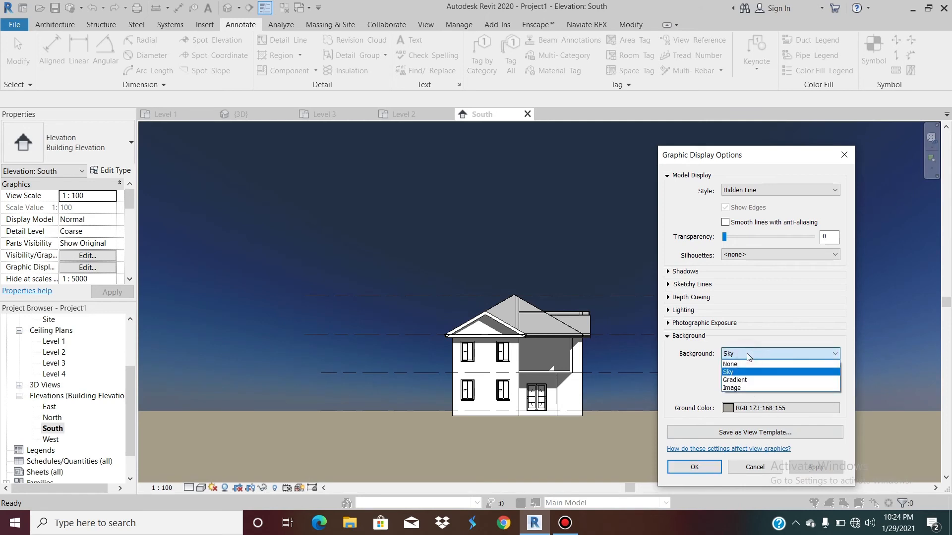
{"action": "left_click", "coordinate": [732, 388]}
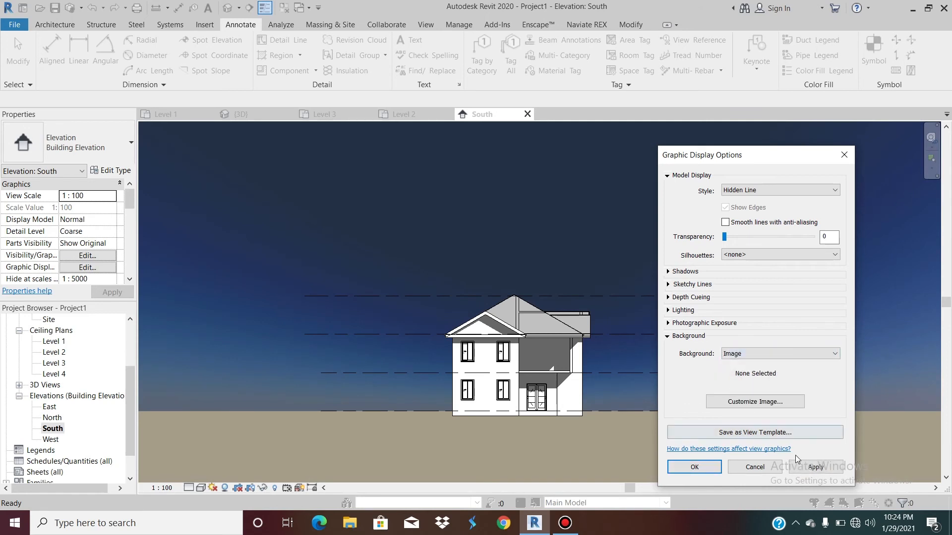
{"action": "left_click", "coordinate": [805, 468]}
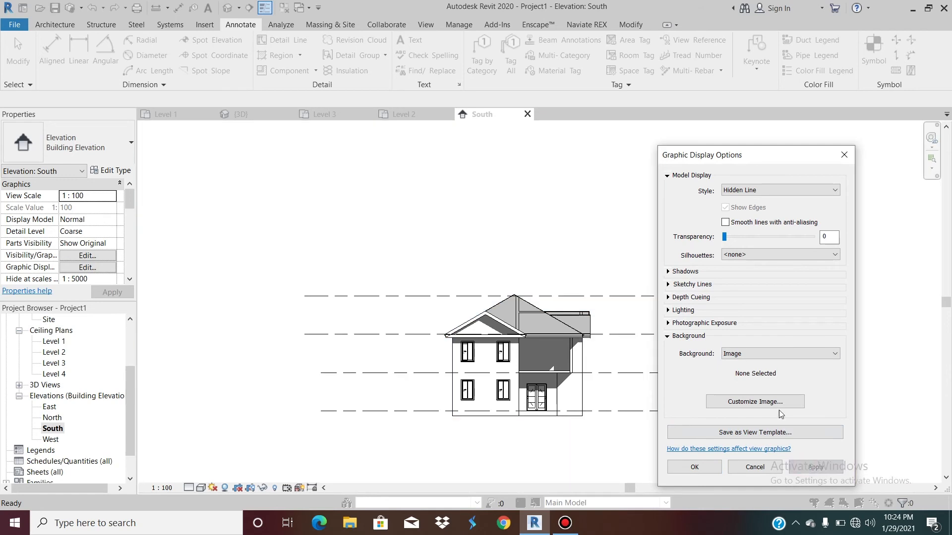
Set the South elevation's background to Gradient and accept the graphic display options
{"action": "left_click", "coordinate": [747, 355]}
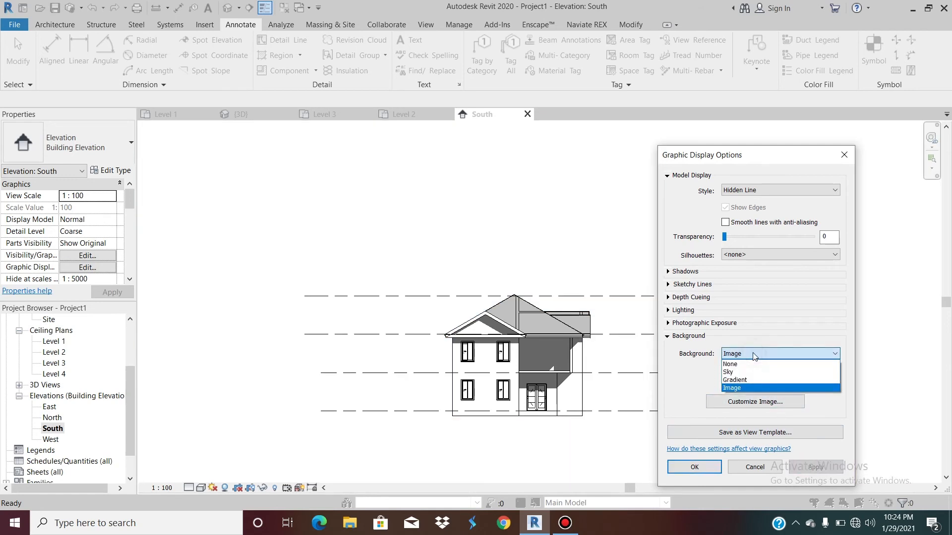
{"action": "left_click", "coordinate": [737, 380]}
{"action": "left_click", "coordinate": [693, 467]}
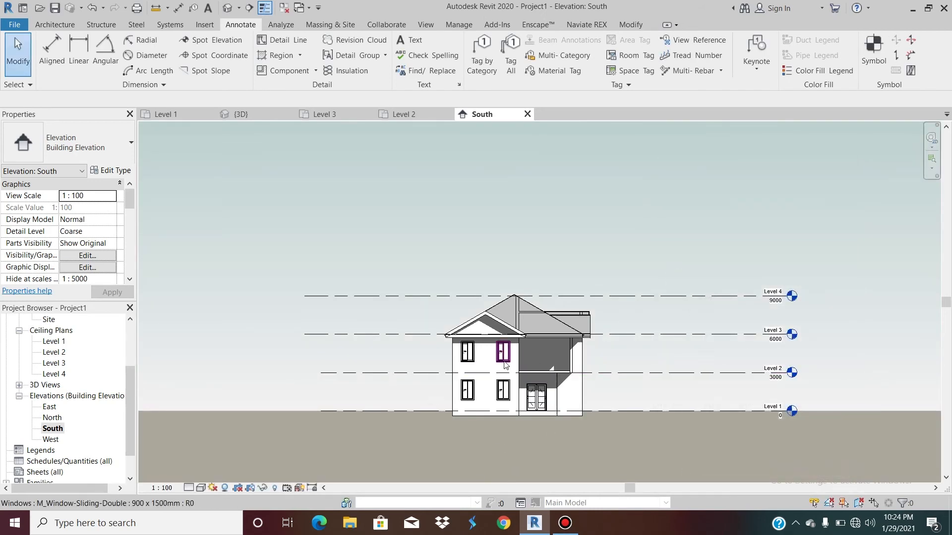
Crop the South elevation view and display its crop region boundary
{"action": "scroll", "coordinate": [505, 364], "scroll_direction": "down", "scroll_amount": 2}
{"action": "scroll", "coordinate": [504, 364], "scroll_direction": "up", "scroll_amount": 2}
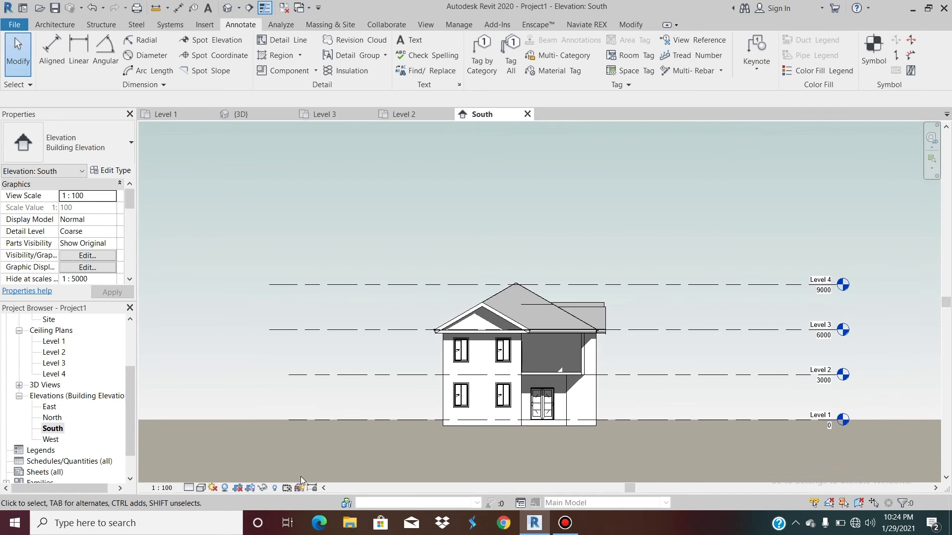
{"action": "left_click", "coordinate": [274, 488]}
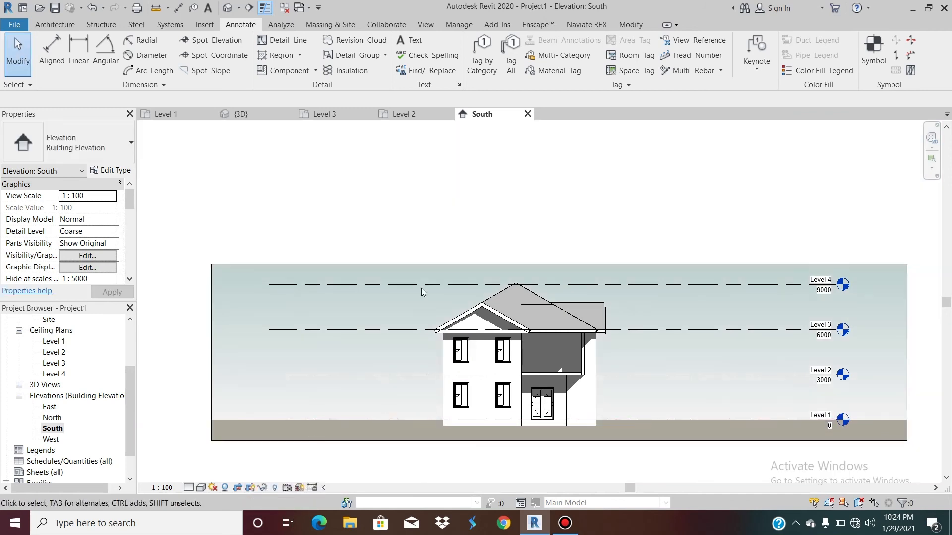
{"action": "left_click", "coordinate": [407, 263]}
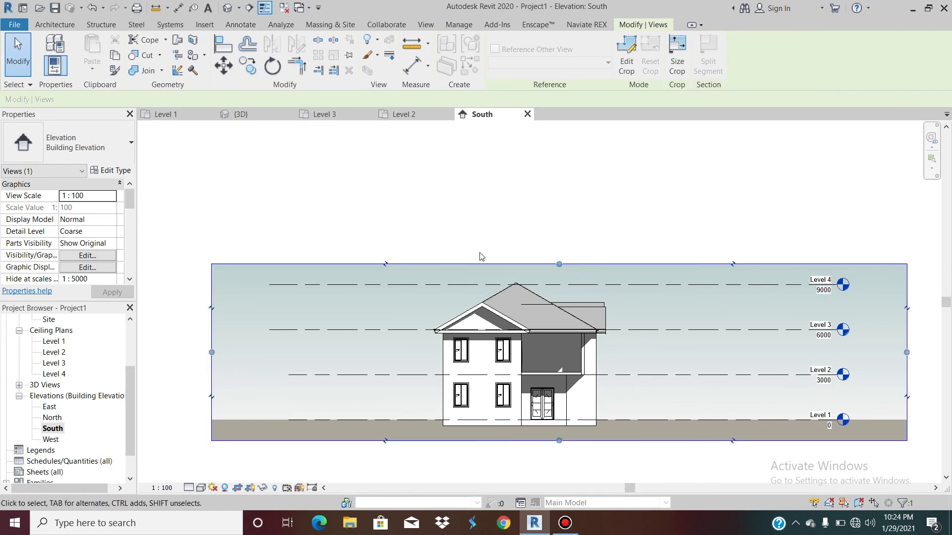
{"action": "left_click", "coordinate": [347, 341]}
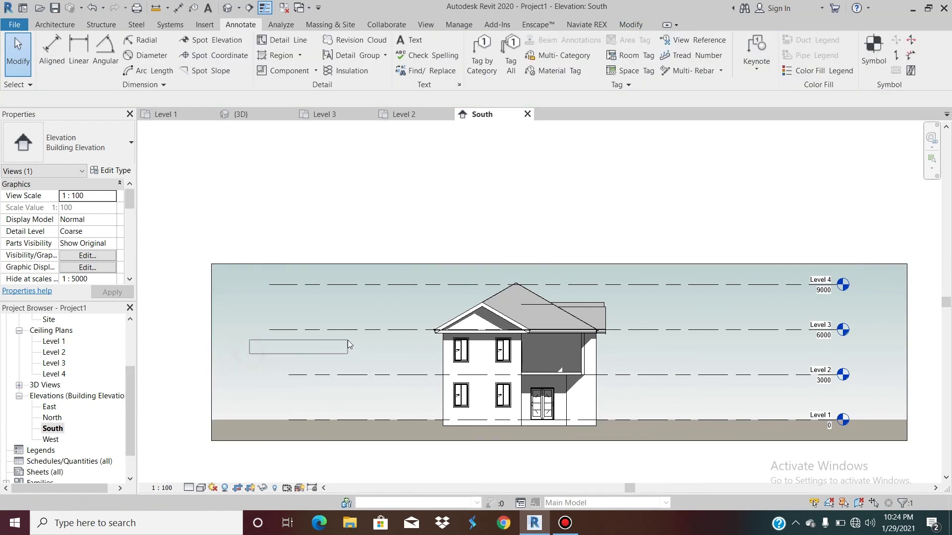
Narrow the South elevation's crop region by bringing both side edges in close to the house
{"action": "left_click", "coordinate": [211, 345]}
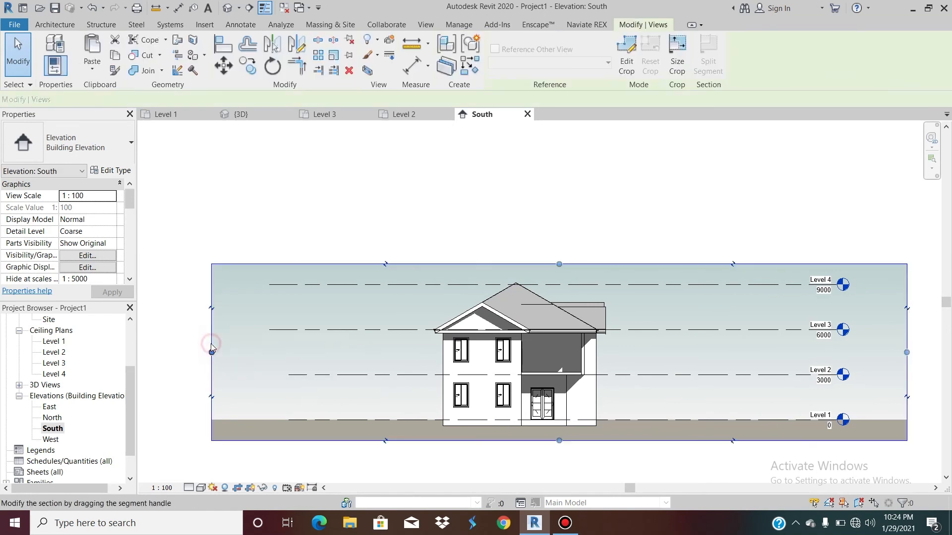
{"action": "left_click_drag", "start_coordinate": [210, 352], "coordinate": [390, 368]}
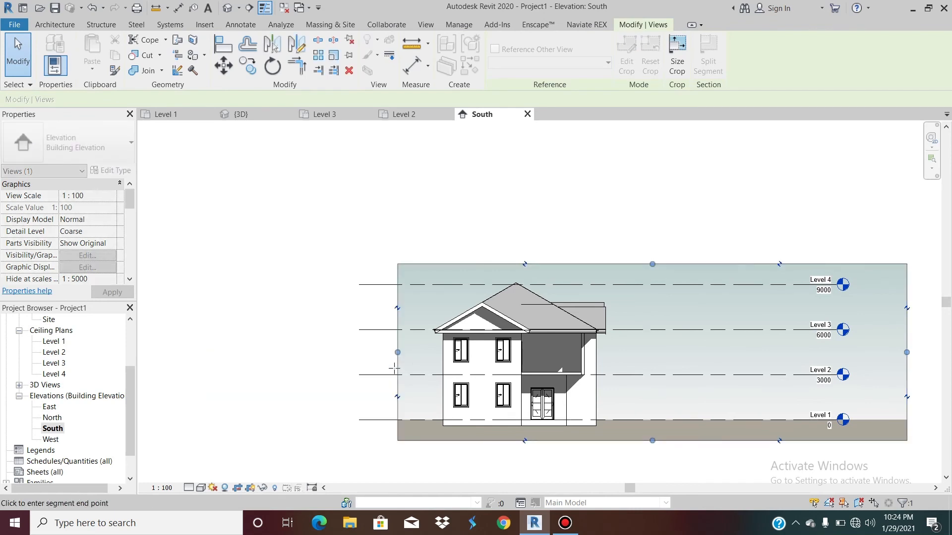
{"action": "left_click", "coordinate": [907, 353]}
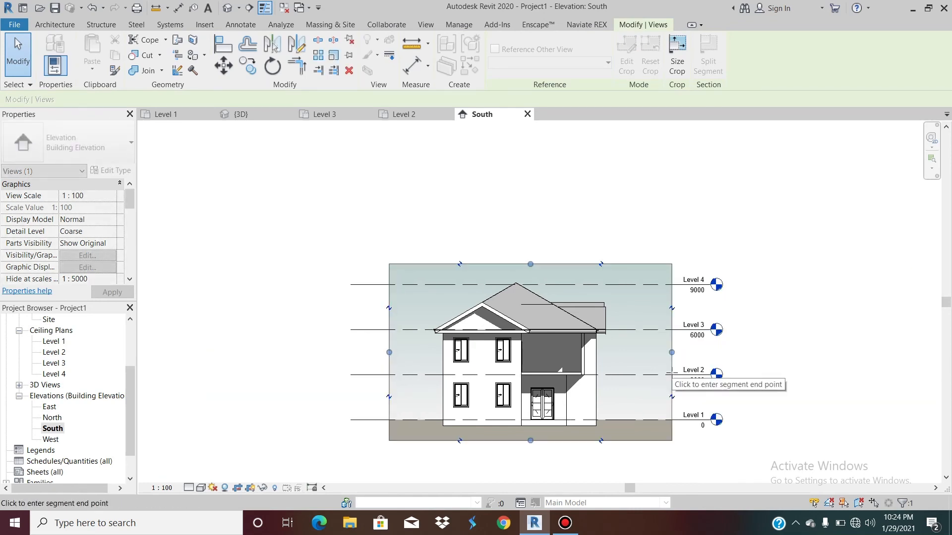
{"action": "left_click", "coordinate": [661, 373]}
Raise the crop region's lower edge to the Level 1 line and deselect the crop region
{"action": "scroll", "coordinate": [511, 445], "scroll_direction": "up", "scroll_amount": 5}
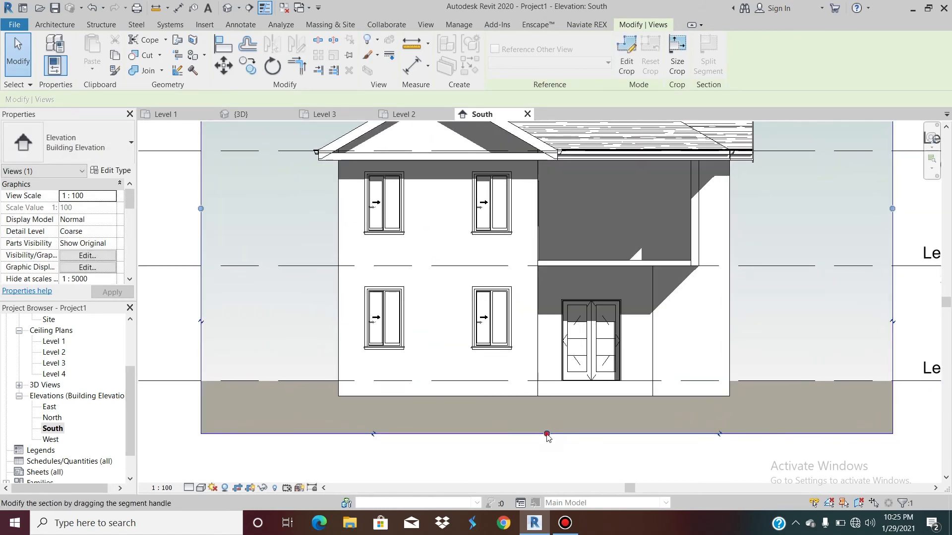
{"action": "left_click", "coordinate": [547, 434]}
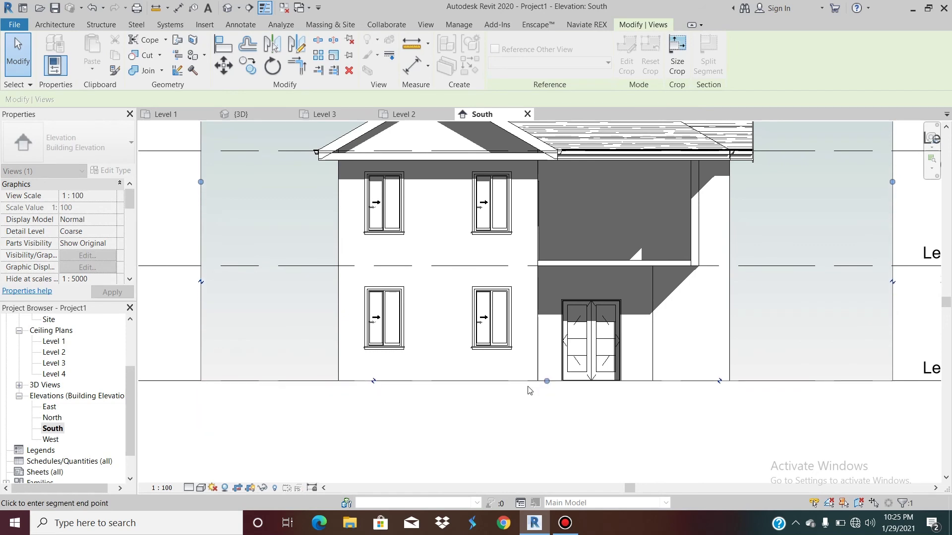
{"action": "left_click_drag", "start_coordinate": [528, 386], "coordinate": [526, 391]}
{"action": "scroll", "coordinate": [537, 417], "scroll_direction": "down", "scroll_amount": 2}
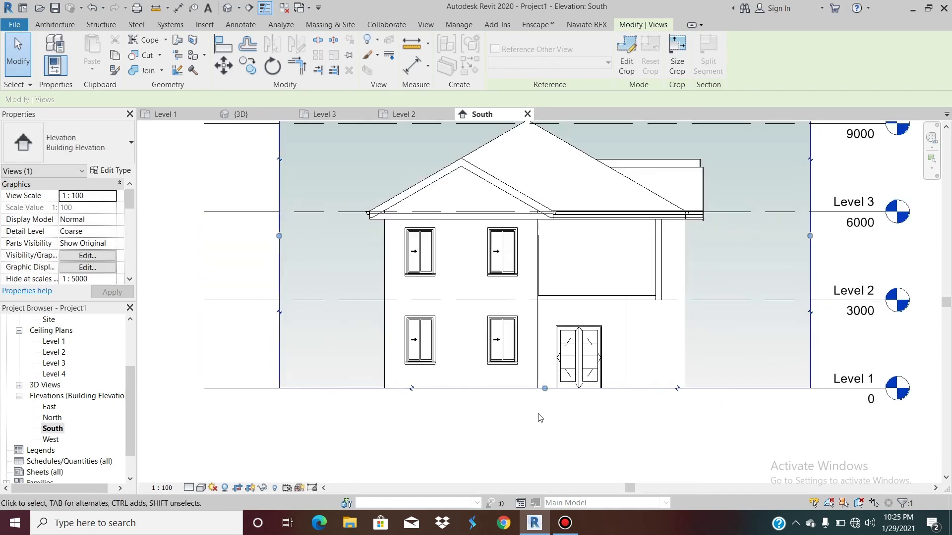
{"action": "scroll", "coordinate": [445, 434], "scroll_direction": "down", "scroll_amount": 1}
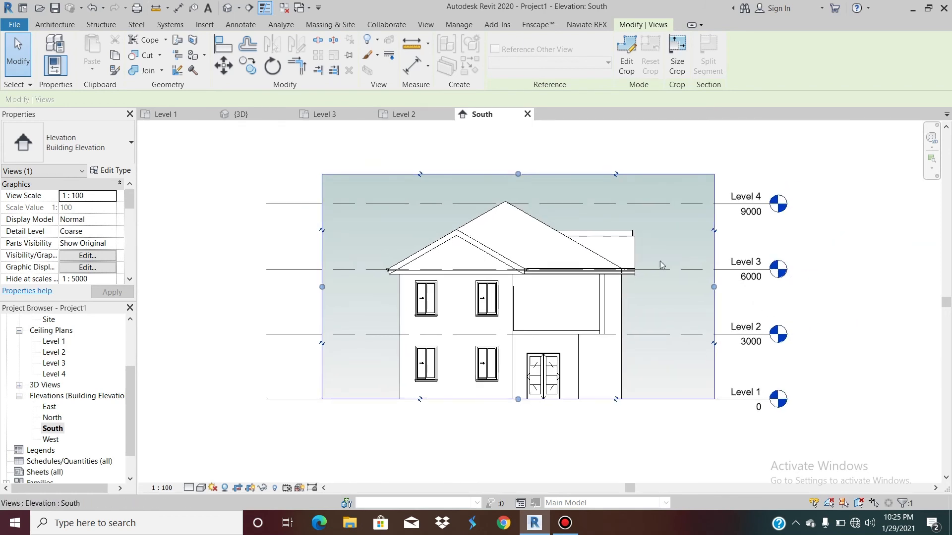
{"action": "key", "text": "Escape"}
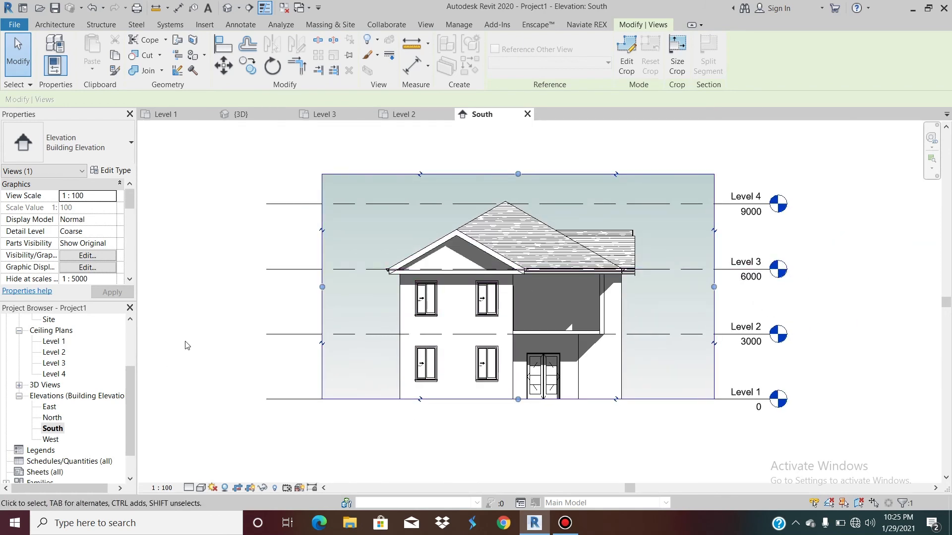
{"action": "scroll", "coordinate": [495, 333], "scroll_direction": "down", "scroll_amount": 1}
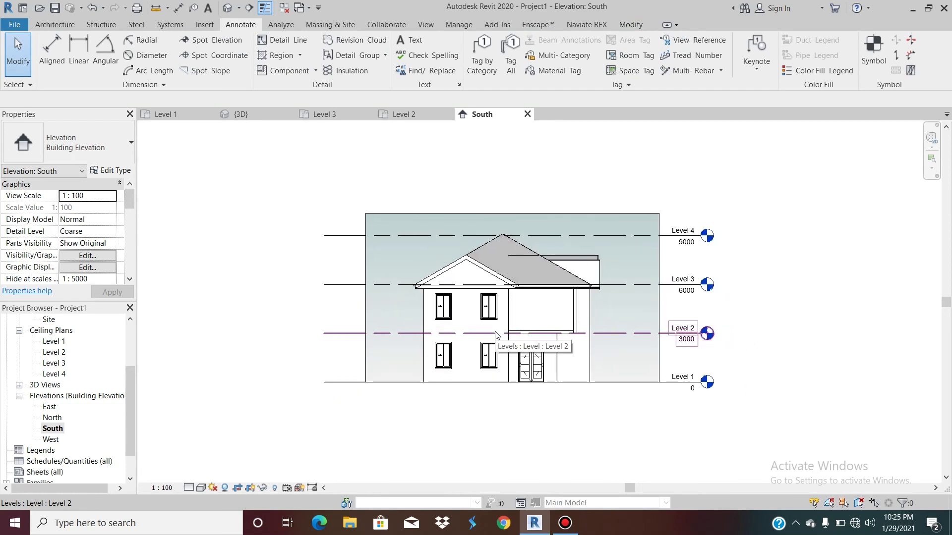
Examine the type properties of the upper-floor sliding window at the house's left side, leaving them unchanged
{"action": "left_click", "coordinate": [452, 312]}
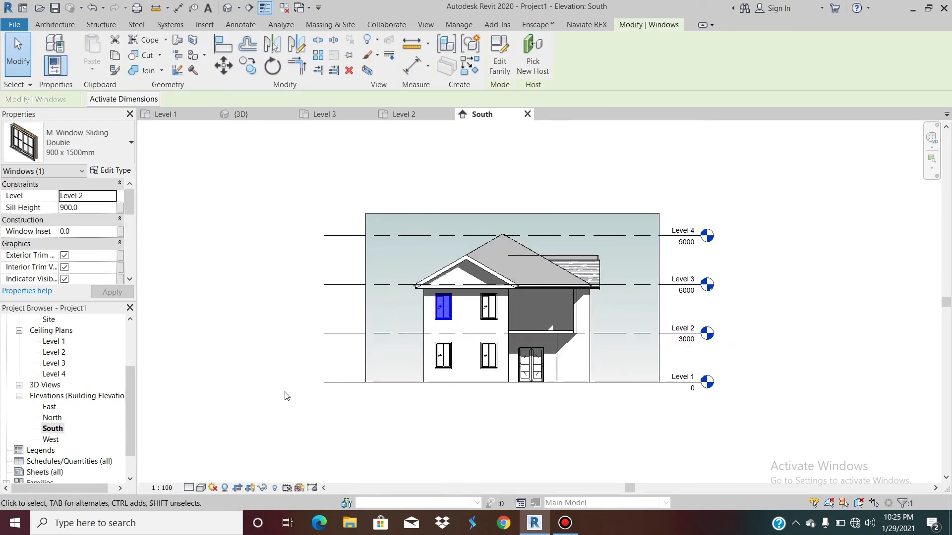
{"action": "left_click", "coordinate": [109, 172]}
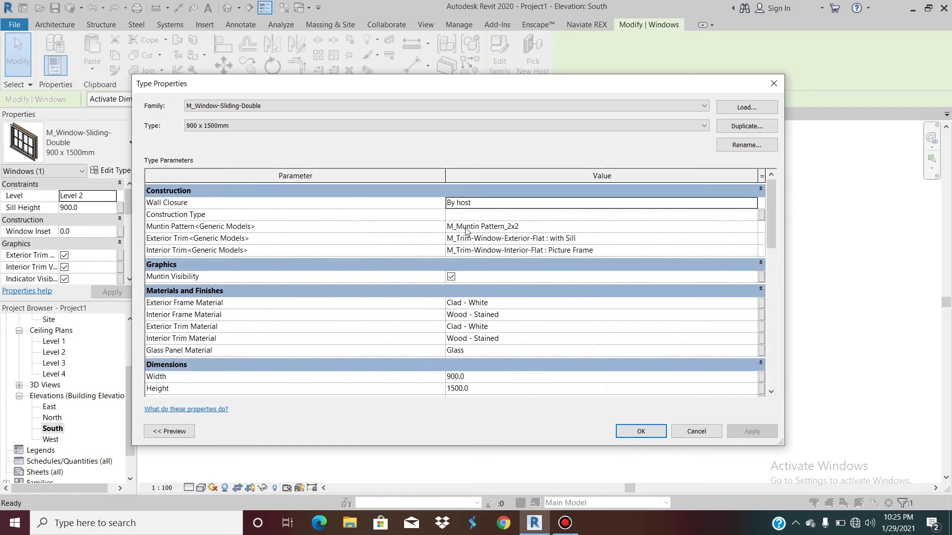
{"action": "scroll", "coordinate": [325, 320], "scroll_direction": "down", "scroll_amount": 10}
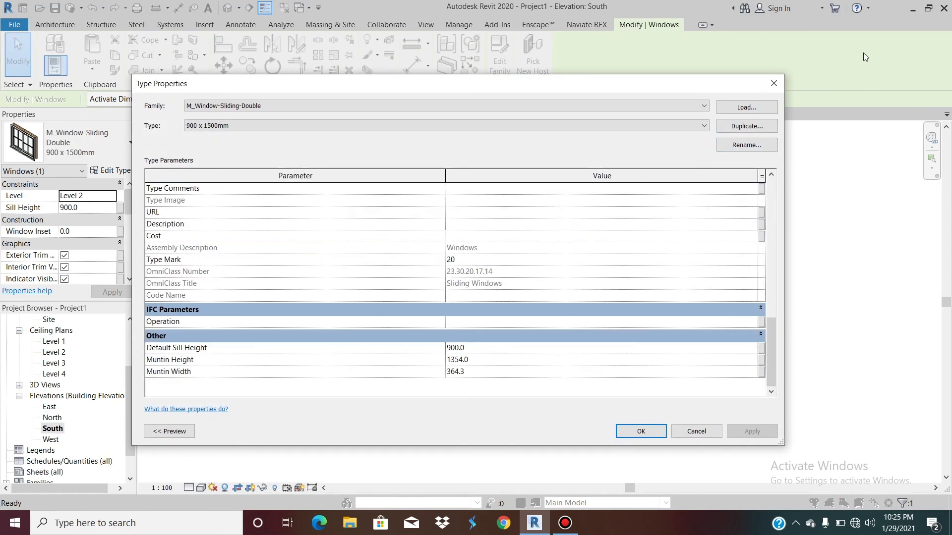
{"action": "left_click", "coordinate": [773, 84]}
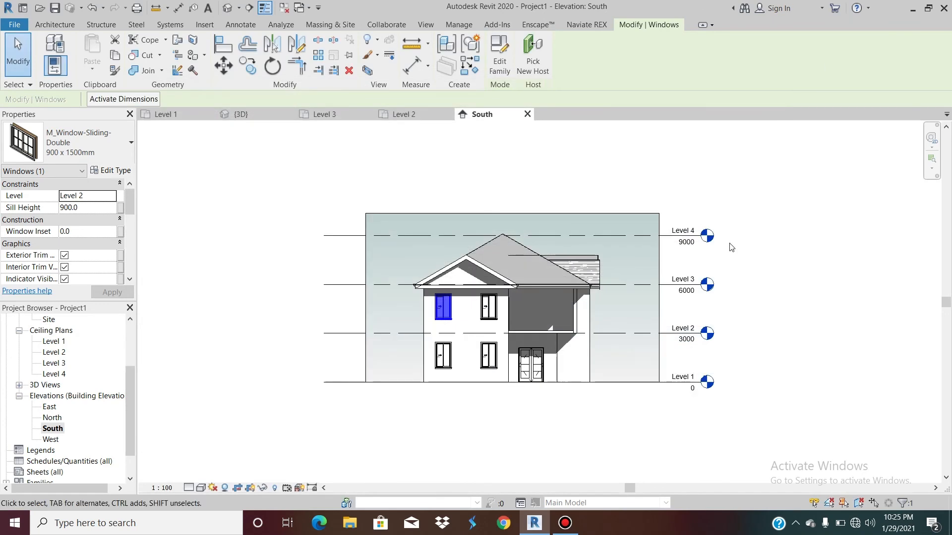
In the South elevation's visibility/graphic overrides, set the Windows projection surface pattern to Solid fill for both foreground and background
{"action": "key", "text": "v"}
{"action": "key", "text": "v"}
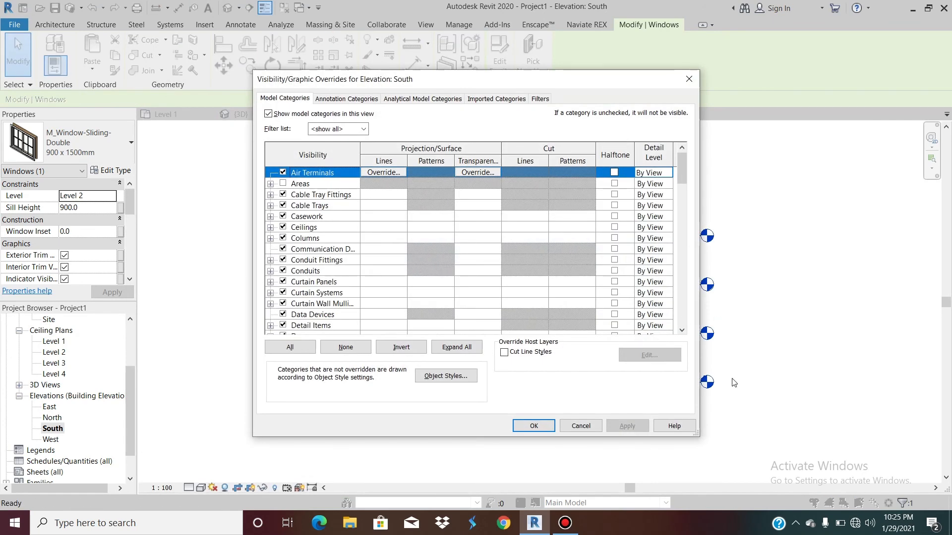
{"action": "scroll", "coordinate": [333, 272], "scroll_direction": "down", "scroll_amount": 5}
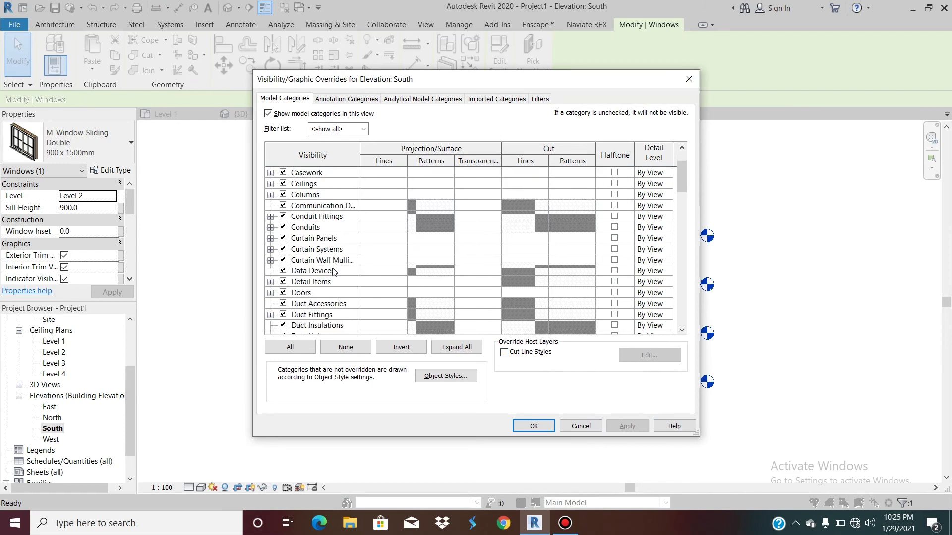
{"action": "scroll", "coordinate": [333, 271], "scroll_direction": "down", "scroll_amount": 18}
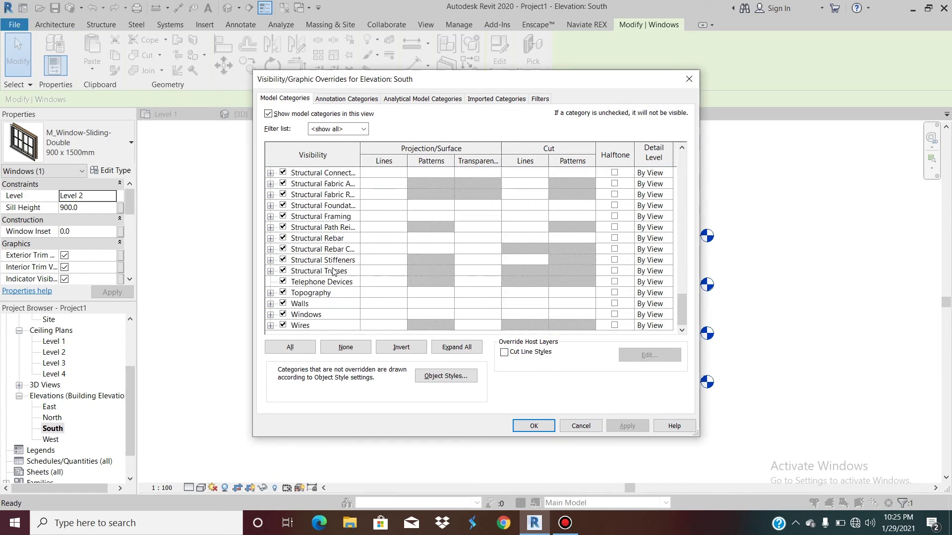
{"action": "left_click", "coordinate": [379, 313]}
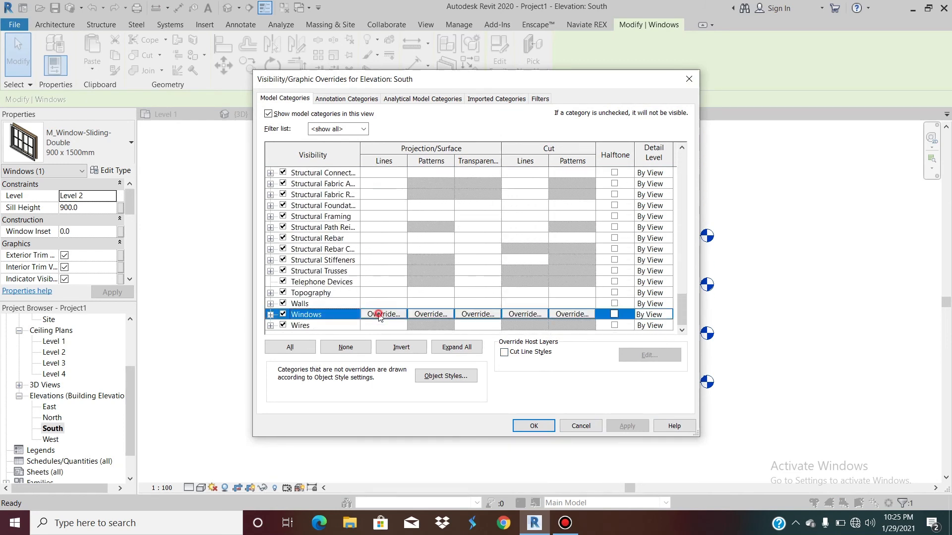
{"action": "left_click", "coordinate": [431, 315]}
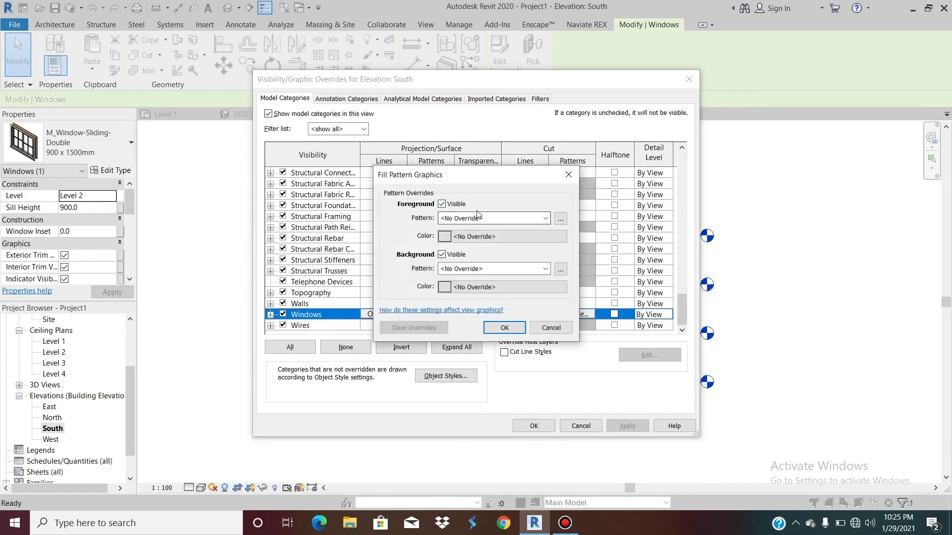
{"action": "left_click", "coordinate": [477, 217]}
{"action": "left_click", "coordinate": [482, 245]}
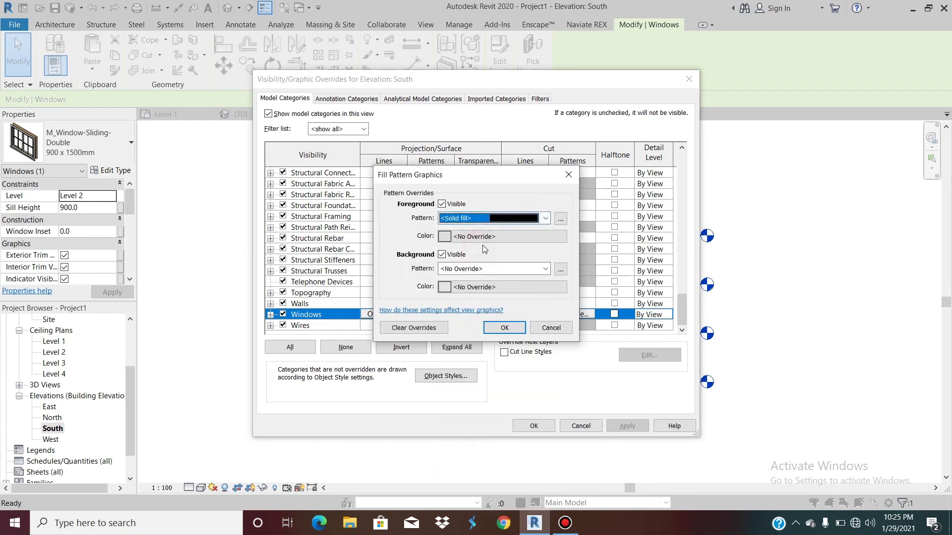
{"action": "left_click", "coordinate": [477, 268]}
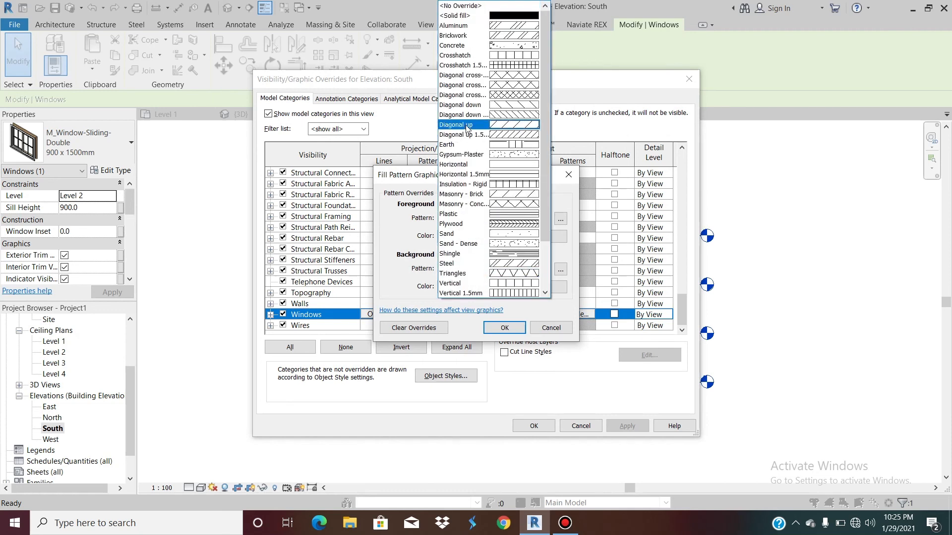
{"action": "left_click", "coordinate": [461, 15]}
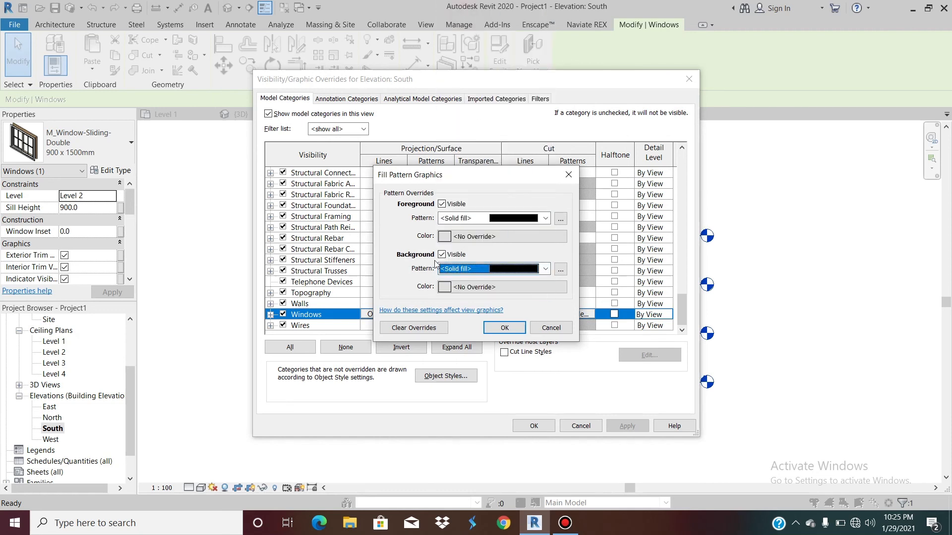
Color the Windows foreground and background fill patterns RGB 000-128-192 and accept the overrides for the South elevation
{"action": "left_click", "coordinate": [454, 237]}
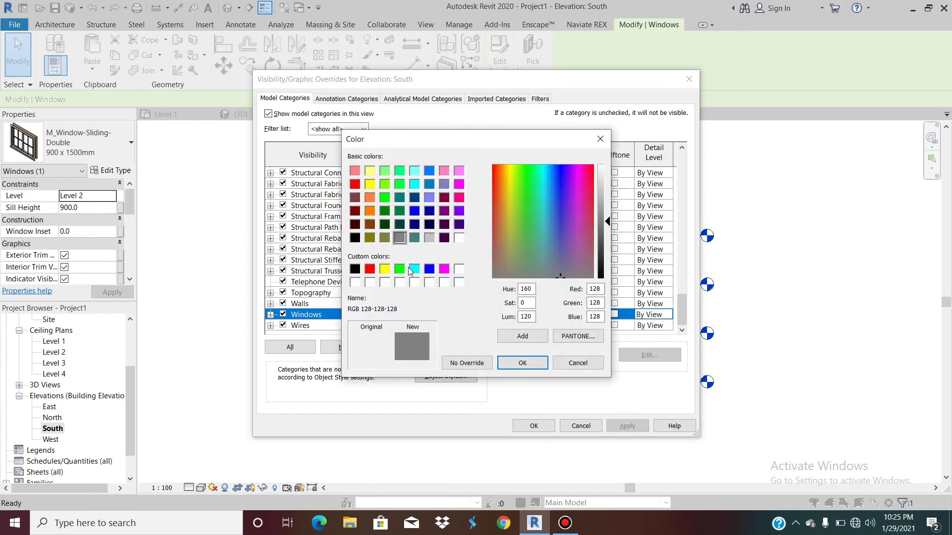
{"action": "left_click", "coordinate": [430, 184]}
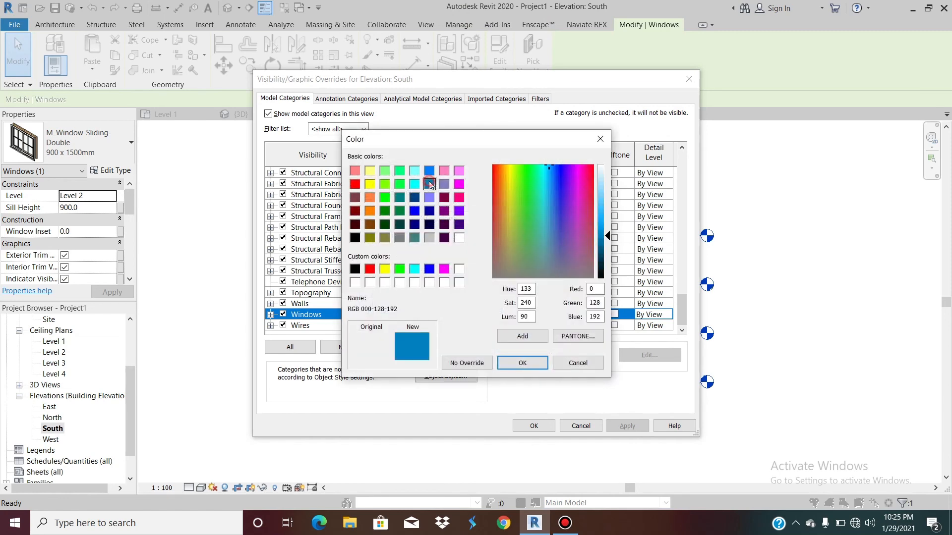
{"action": "left_click", "coordinate": [519, 363]}
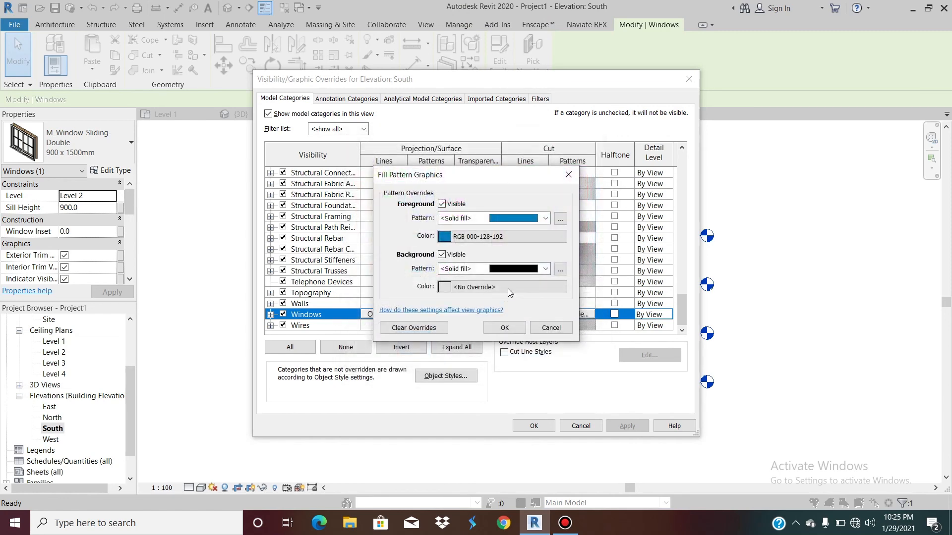
{"action": "left_click", "coordinate": [490, 287]}
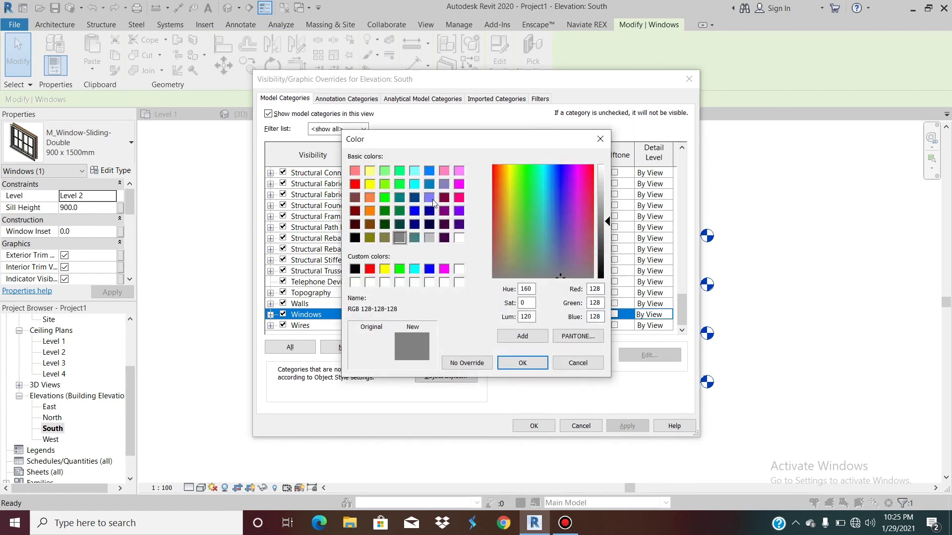
{"action": "left_click", "coordinate": [431, 199]}
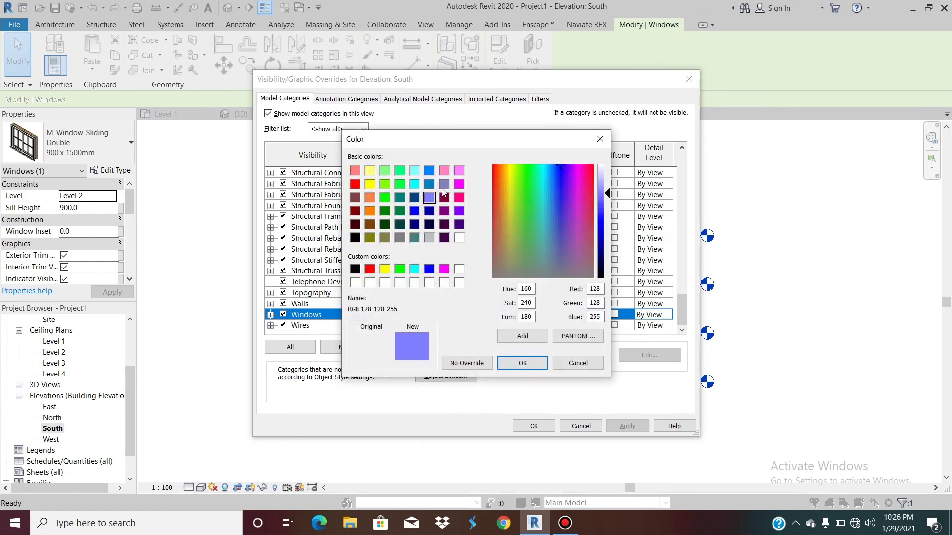
{"action": "left_click", "coordinate": [429, 184]}
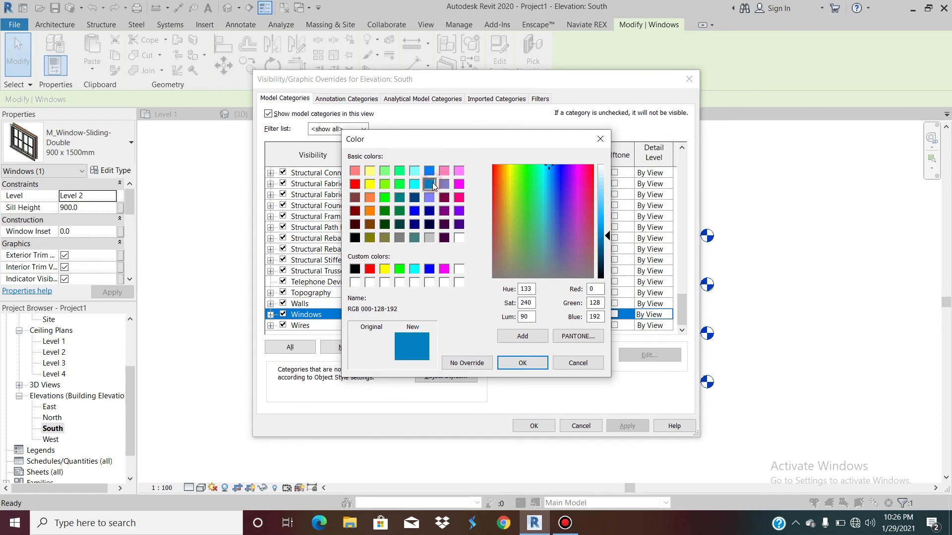
{"action": "left_click", "coordinate": [523, 364]}
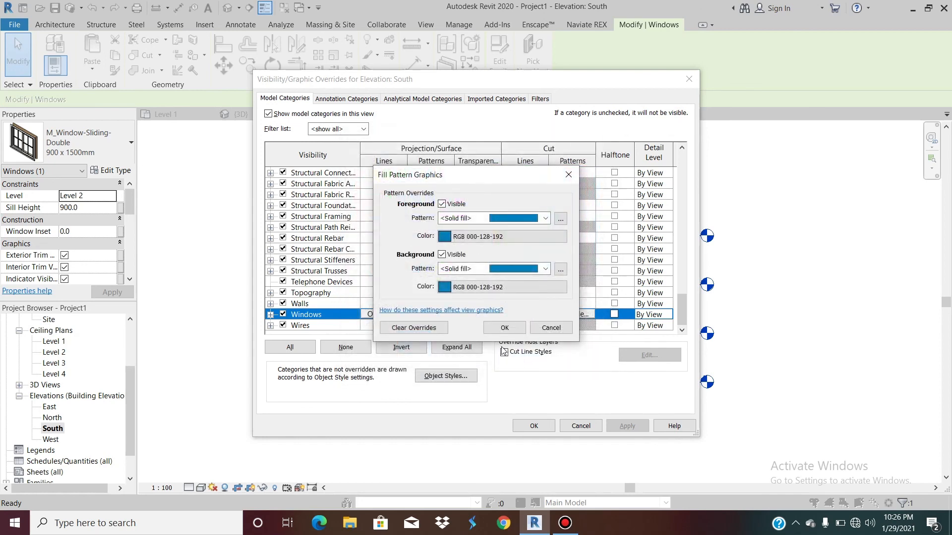
{"action": "left_click", "coordinate": [504, 328]}
{"action": "left_click", "coordinate": [534, 425]}
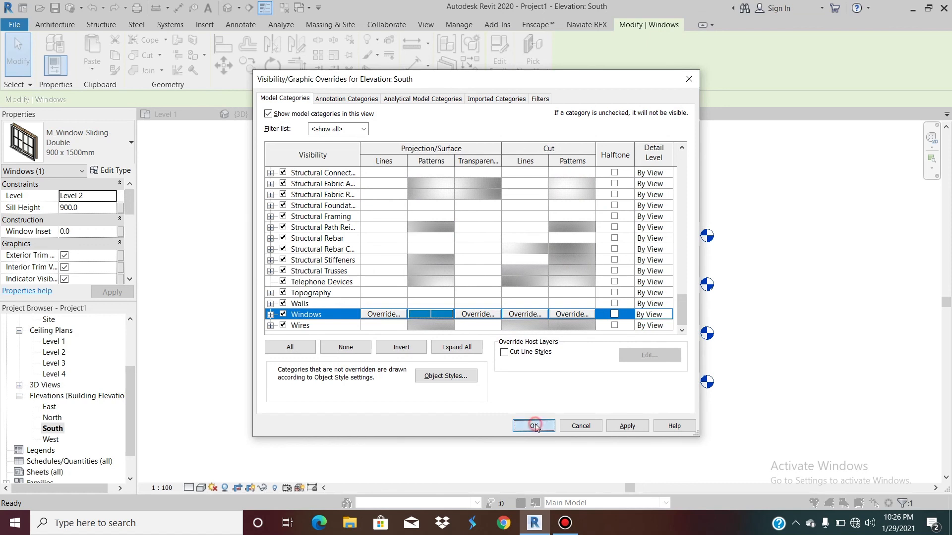
{"action": "left_click", "coordinate": [325, 449]}
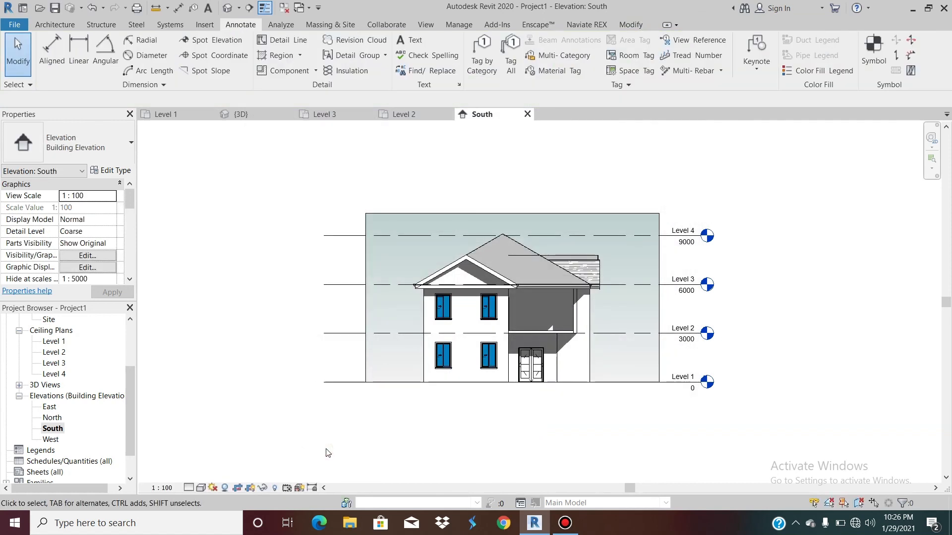
{"action": "scroll", "coordinate": [463, 356], "scroll_direction": "up", "scroll_amount": 2}
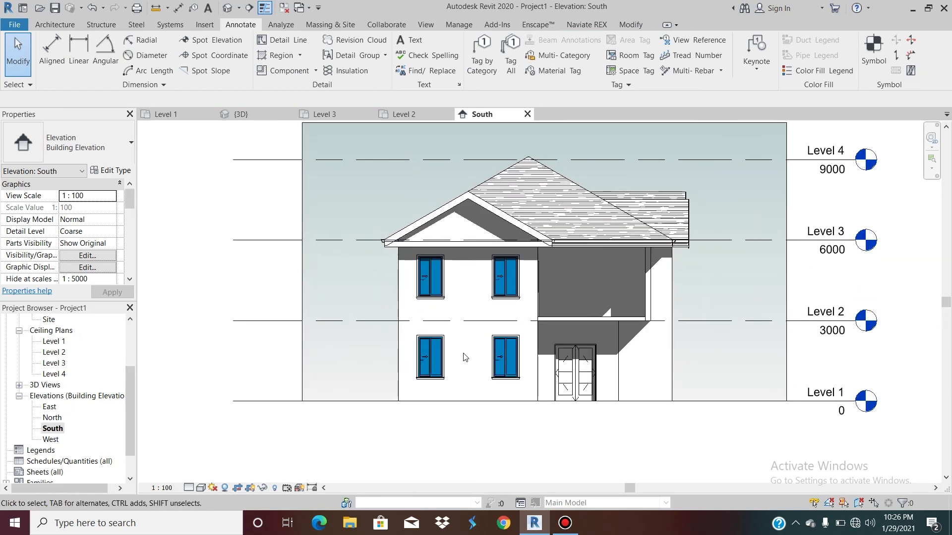
{"action": "scroll", "coordinate": [464, 357], "scroll_direction": "down", "scroll_amount": 1}
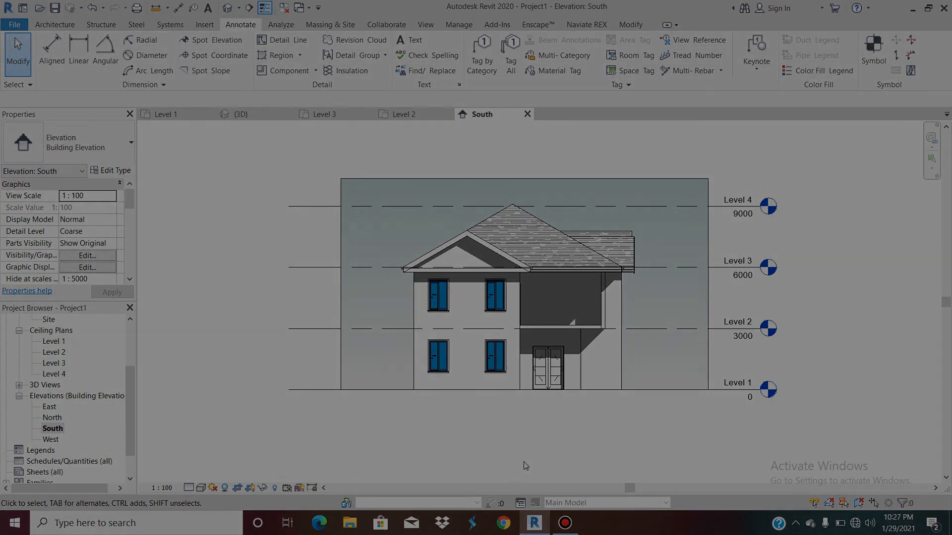
{"action": "left_click", "coordinate": [565, 523]}
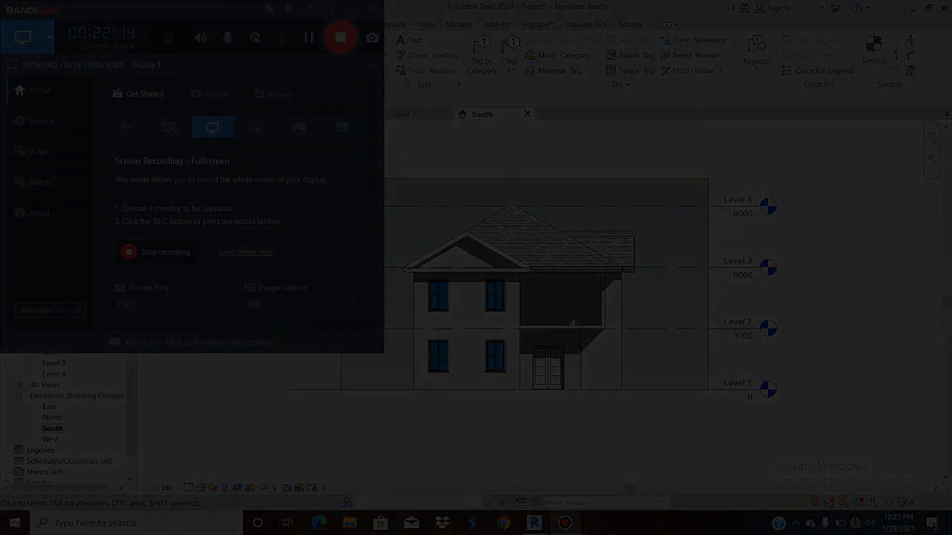